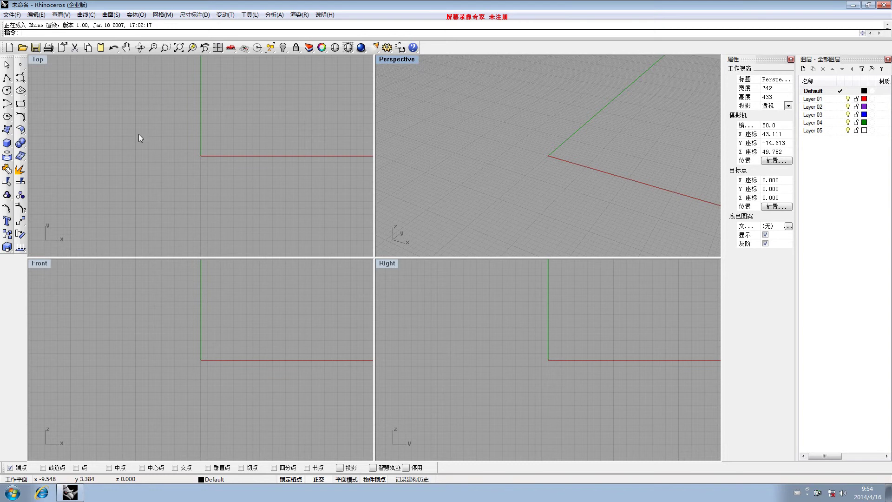
Maximize the Top viewport and set the grid extents to 3000 mm and the snap spacing to 0.5 mm.
double_click(40, 62)
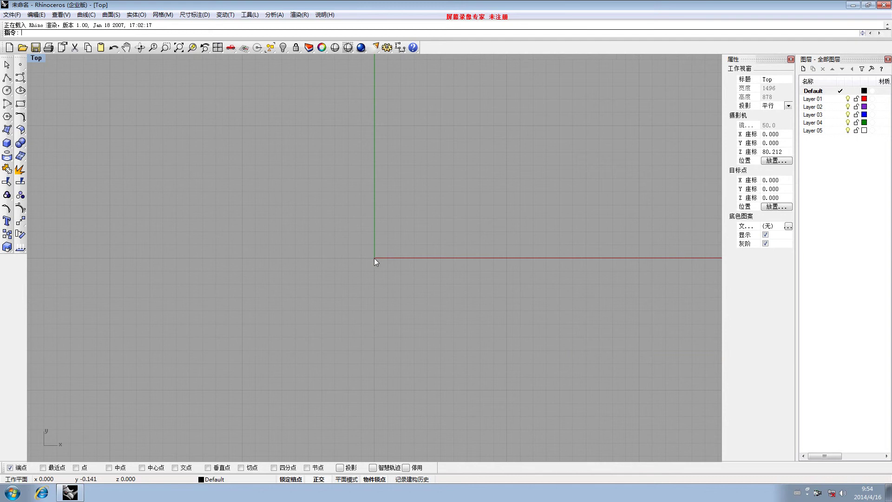
right_drag(374, 258, 351, 286)
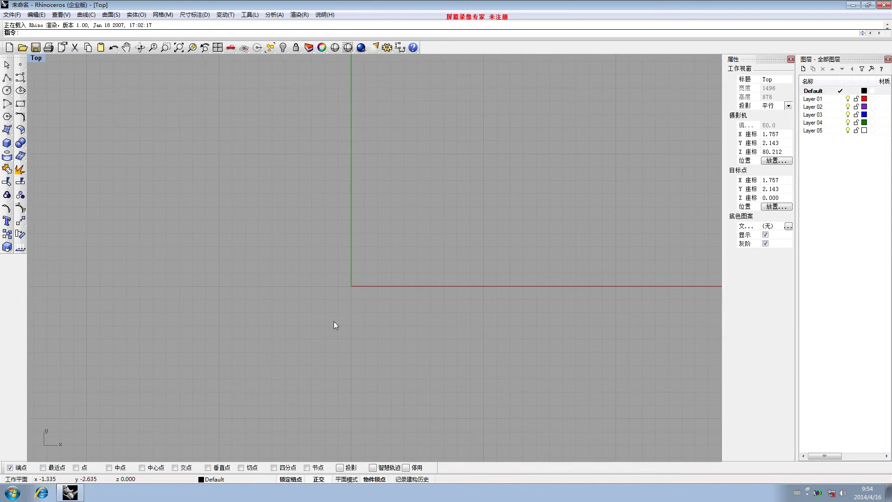
right_click(291, 483)
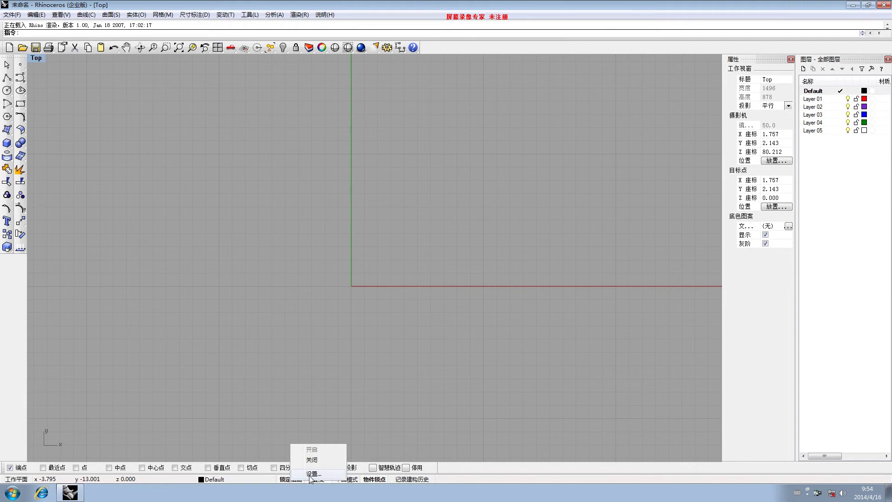
click(312, 474)
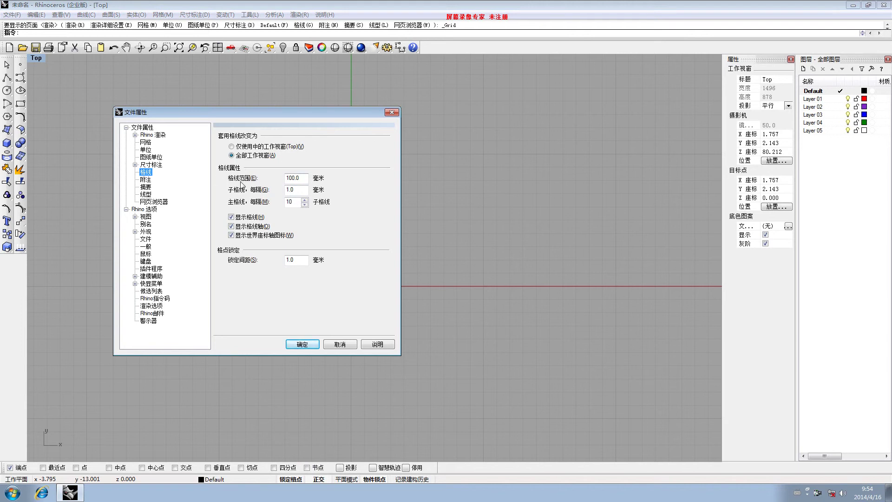
drag(305, 182, 269, 182)
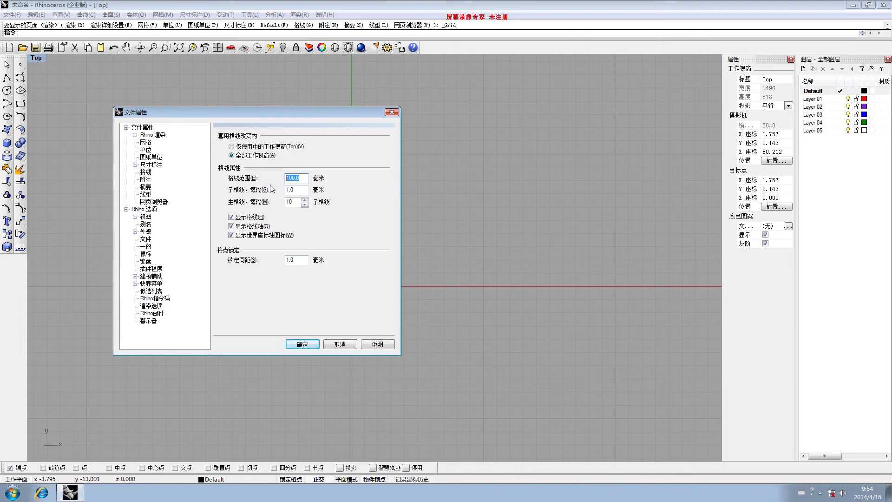
text(30)
click(287, 261)
text(0.5)
drag(328, 108, 517, 105)
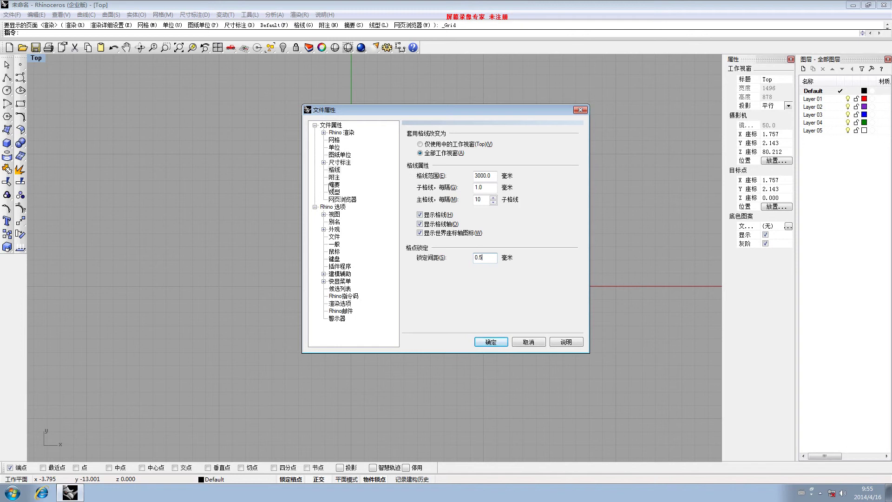
click(490, 343)
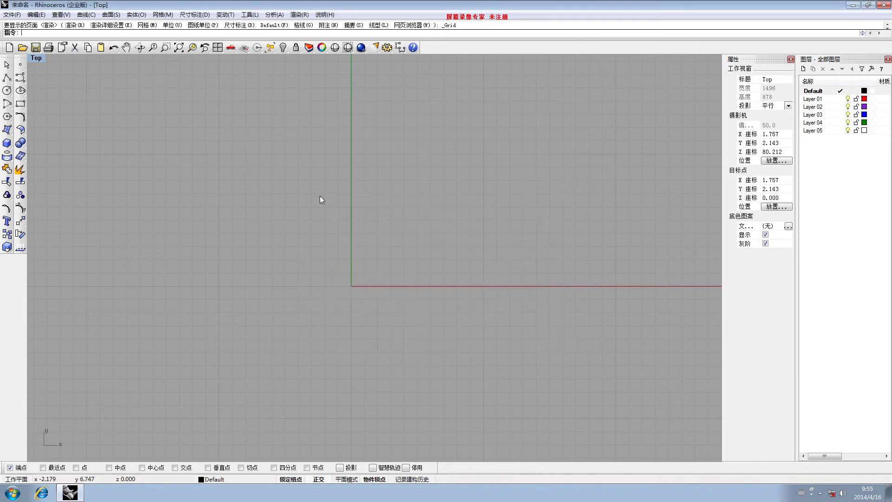
Examine the full extents of the enlarged grid and its line spacing around the origin in the Top view.
scroll(304, 193, down, 3)
scroll(282, 302, down, 5)
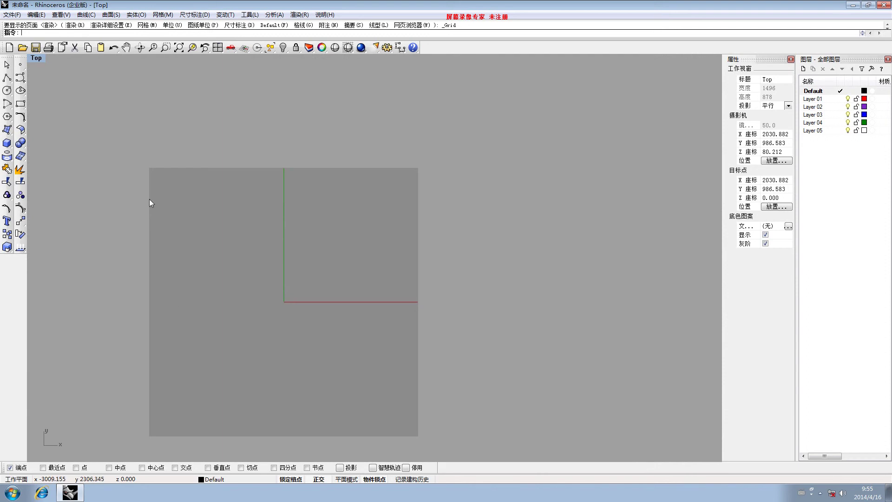
scroll(277, 291, up, 3)
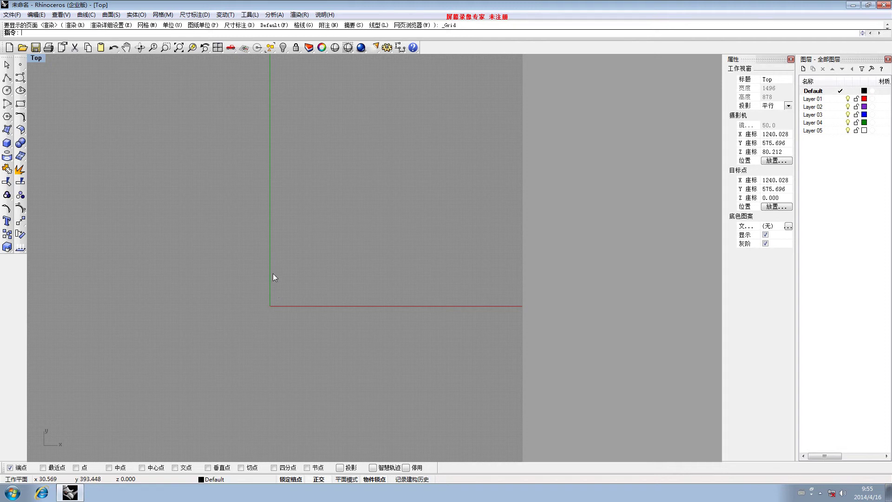
right_drag(288, 307, 330, 299)
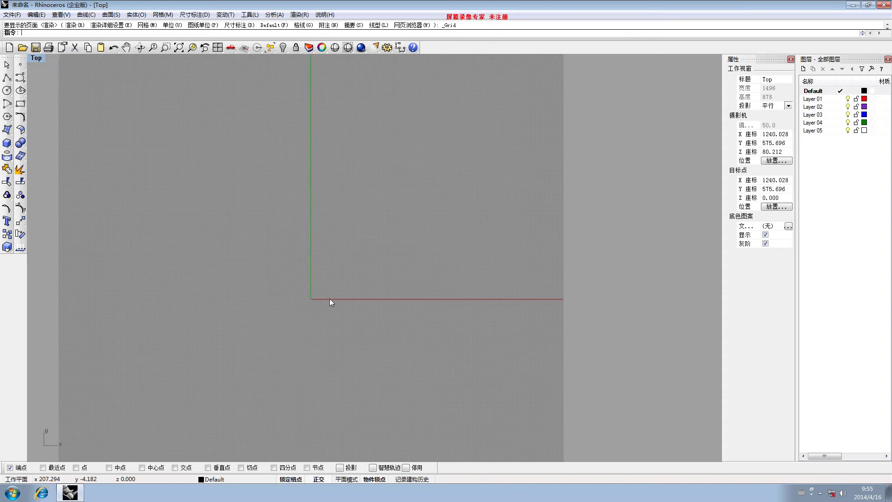
scroll(311, 296, up, 8)
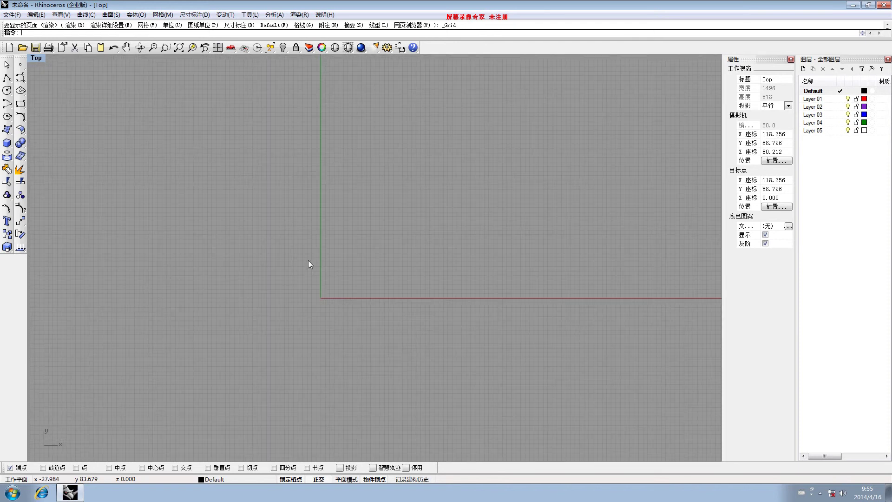
scroll(310, 281, up, 5)
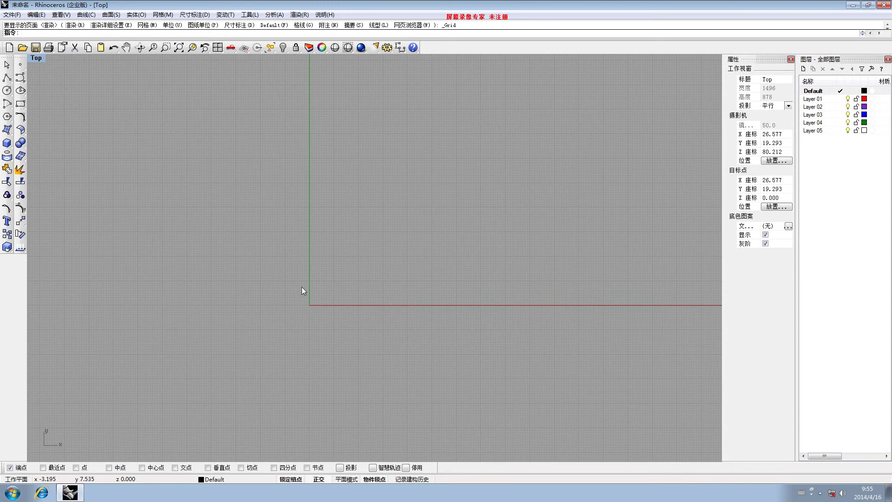
right_drag(297, 280, 330, 298)
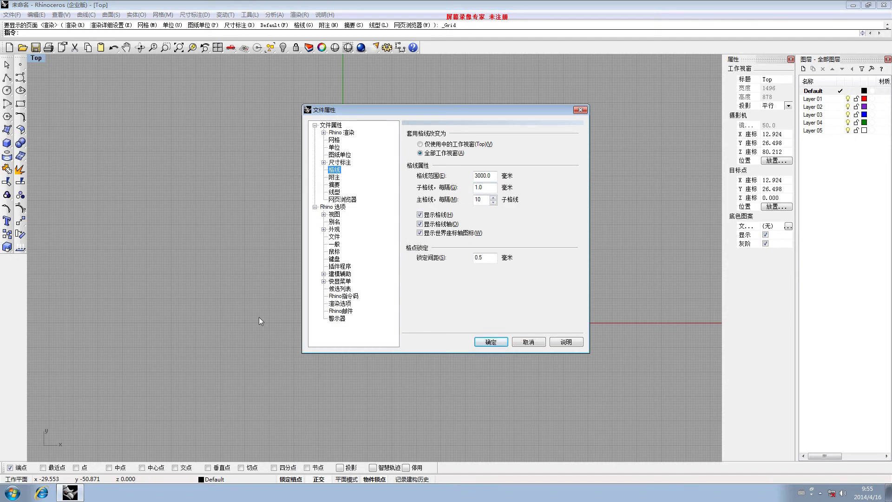
Review the grid line and snap spacing settings and compare them with the grid squares in the Top view.
key(Return)
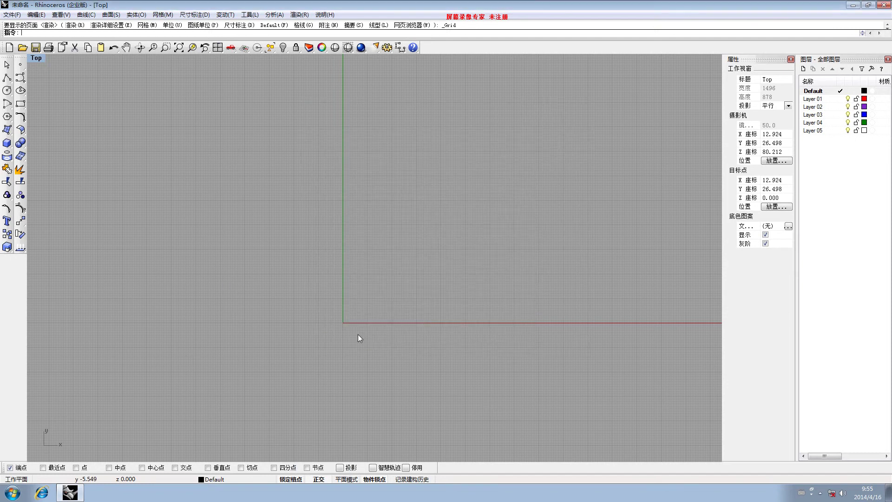
key(Left)
key(Left)
key(Left)
key(Left)
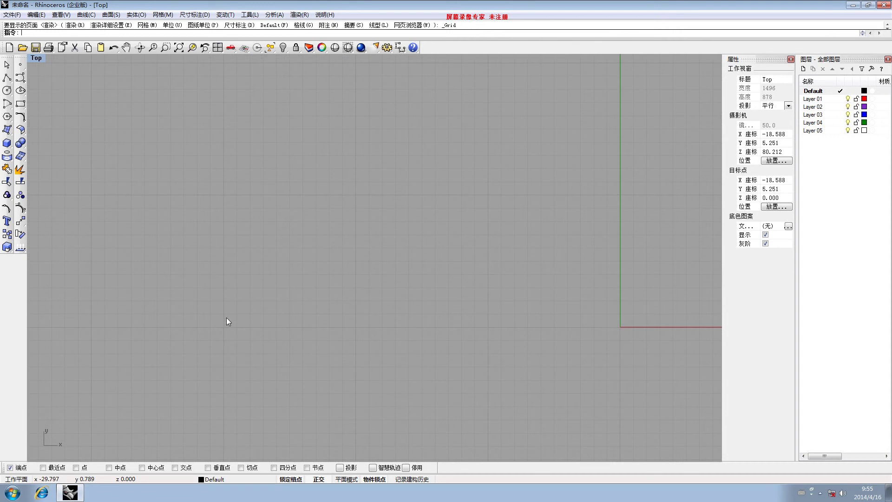
scroll(225, 324, up, 3)
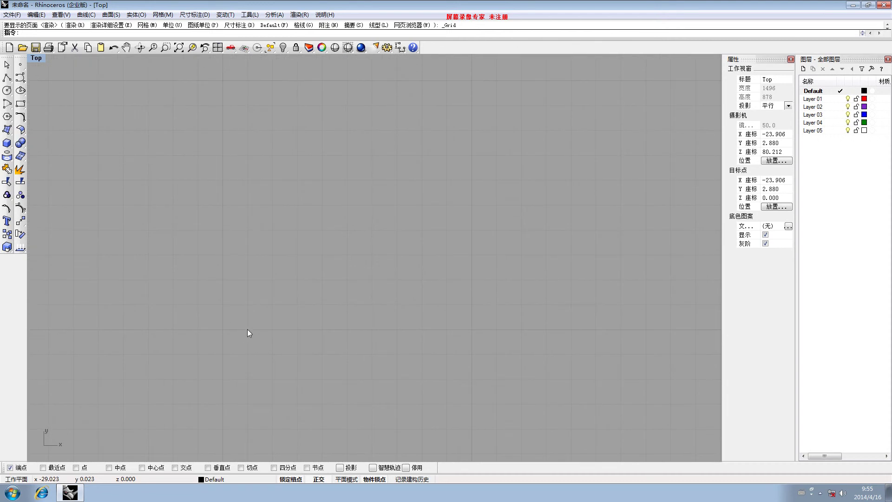
right_click(287, 480)
click(325, 456)
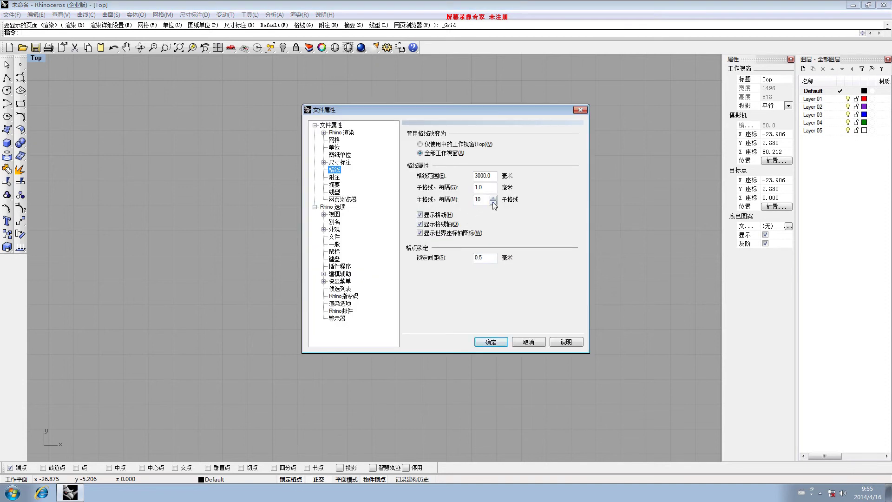
click(491, 342)
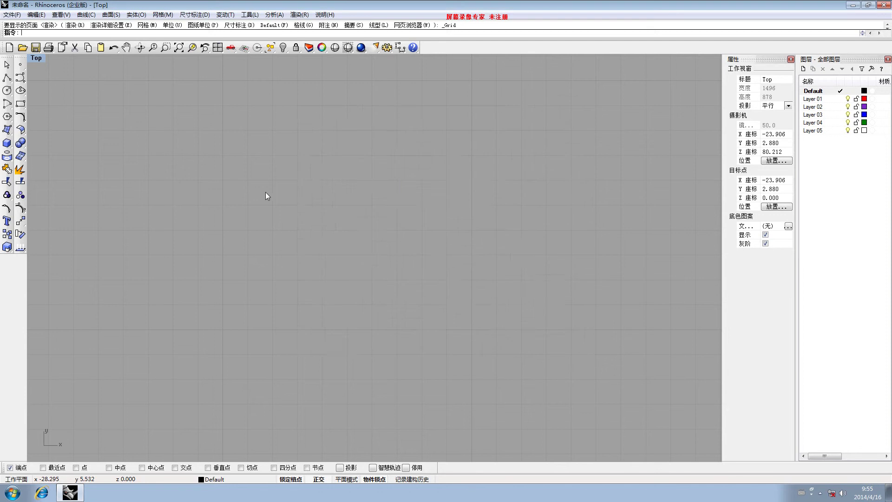
scroll(266, 192, down, 2)
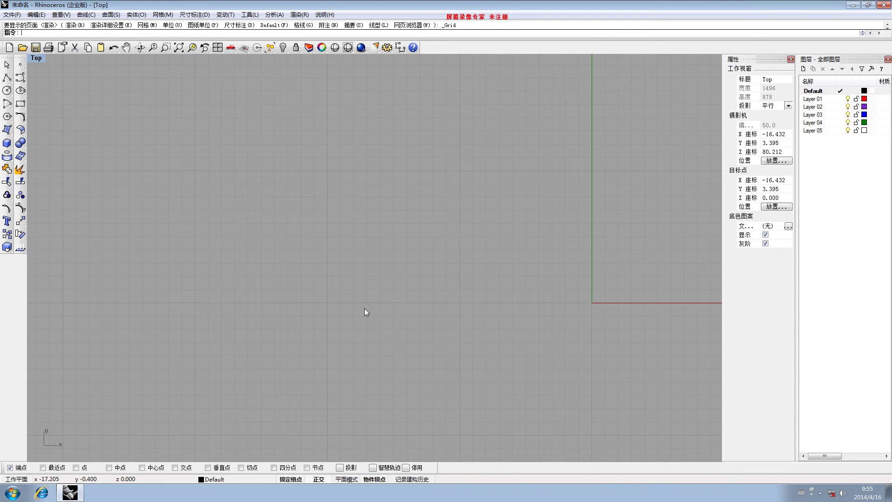
right_click(297, 481)
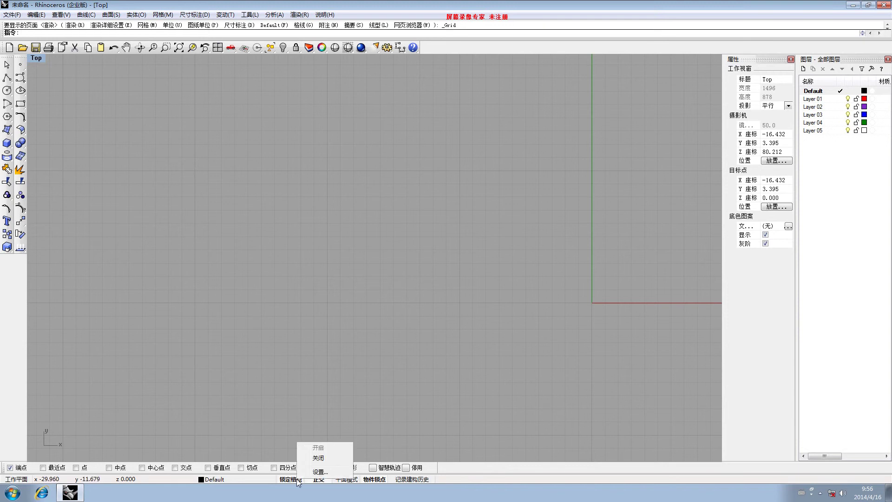
click(312, 472)
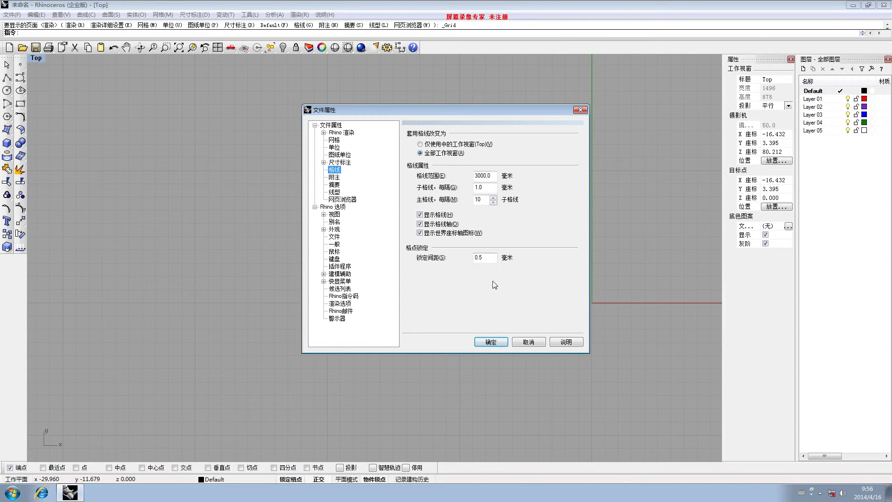
click(490, 342)
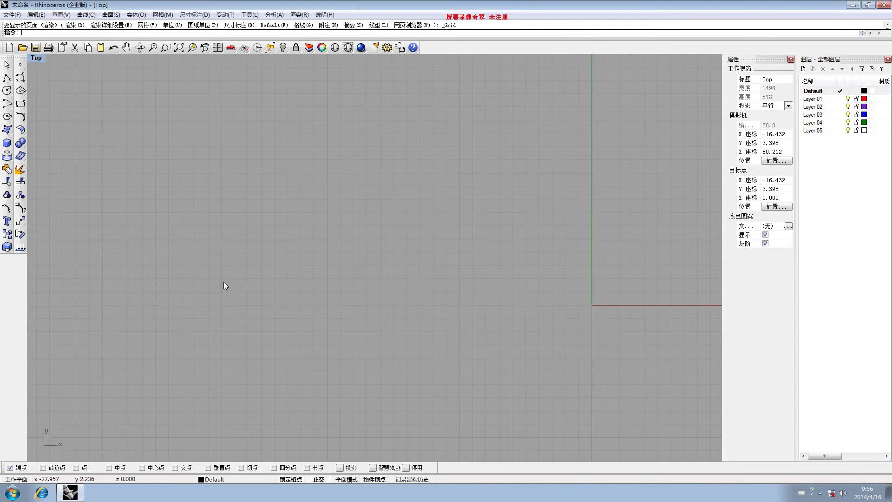
Draw an open four-point polyline left of the Y axis, turning off grid snap and ortho after its first point.
click(8, 79)
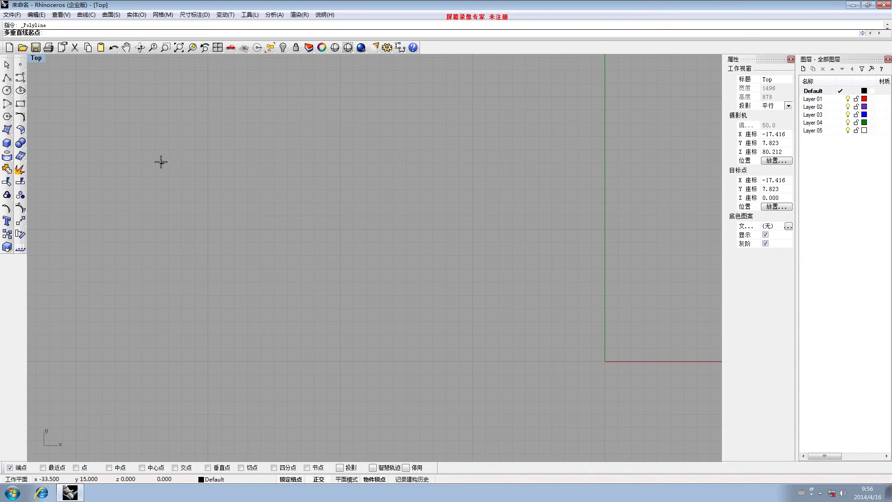
click(129, 229)
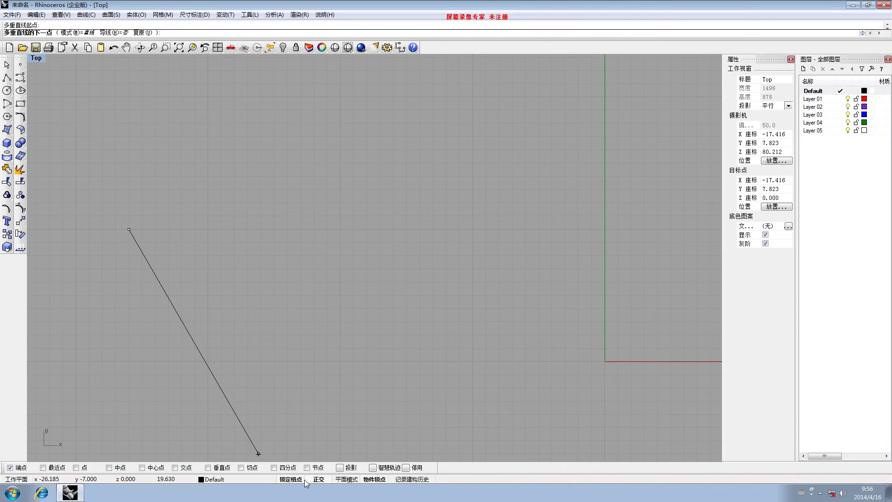
click(291, 479)
click(319, 479)
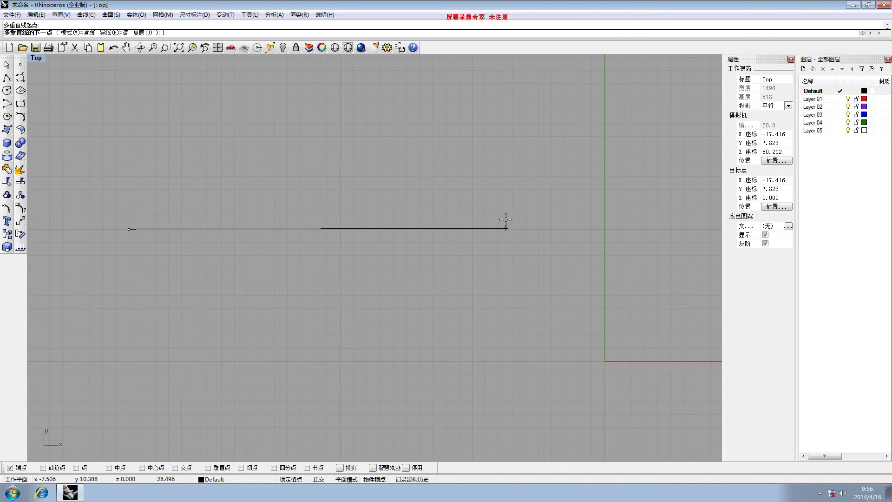
scroll(292, 276, down, 5)
right_drag(319, 281, 213, 253)
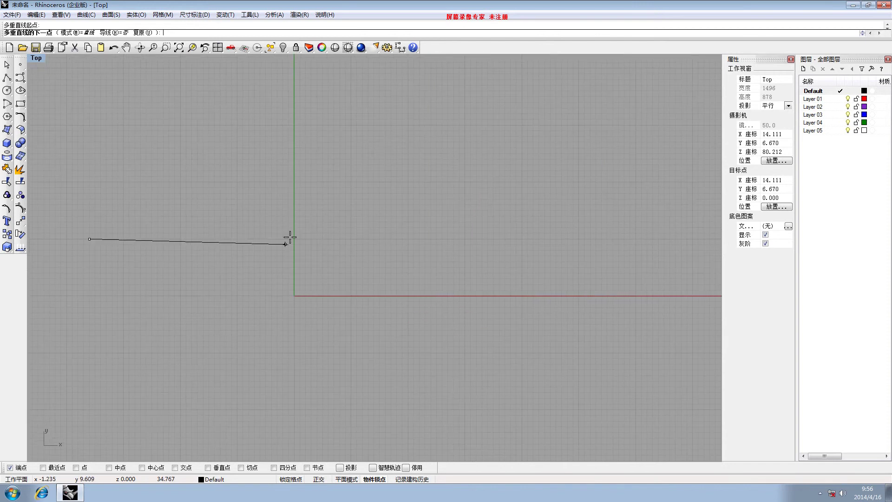
click(250, 216)
click(247, 331)
click(107, 280)
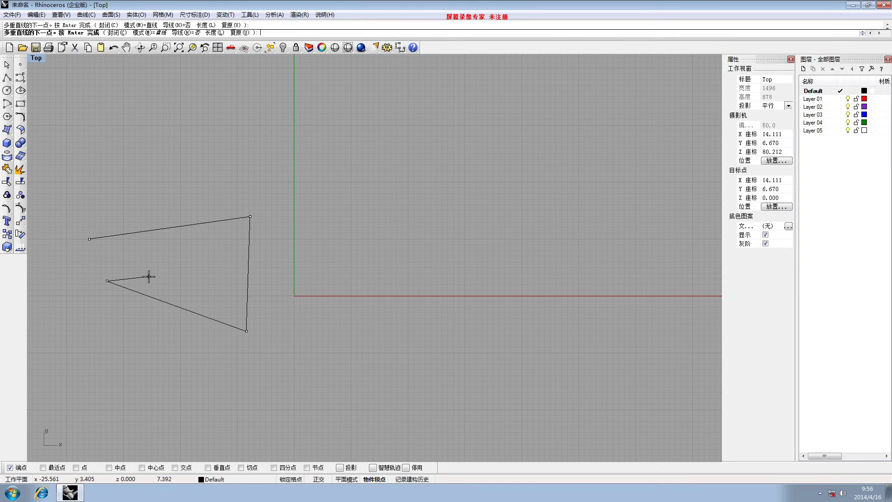
key(Return)
Examine where the polyline's free end lies relative to the grid lines and select the polyline.
right_drag(130, 279, 131, 254)
scroll(139, 244, up, 8)
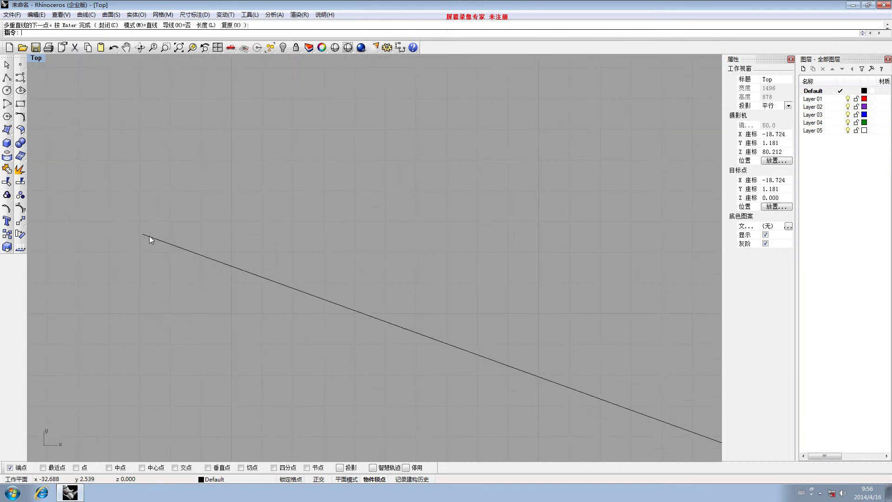
scroll(391, 308, down, 5)
right_drag(391, 308, 132, 251)
click(243, 295)
right_drag(240, 212, 355, 284)
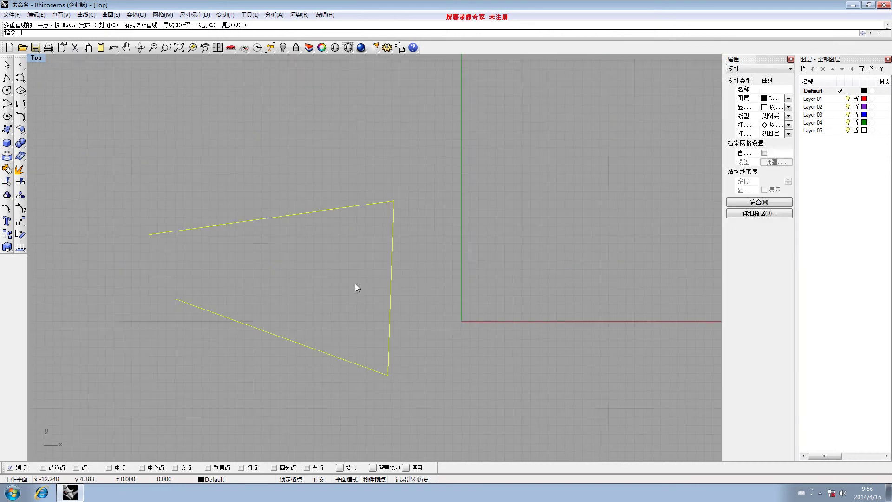
Draw a second open four-point polyline freehand without grid snap, starting above the first and crossing its upper segment.
key(Return)
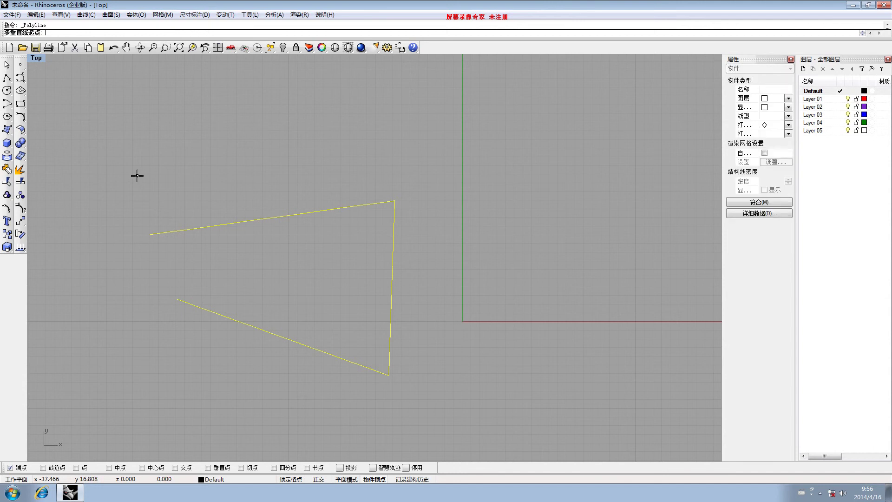
click(137, 175)
click(313, 159)
click(201, 242)
click(198, 250)
key(Return)
scroll(202, 252, up, 4)
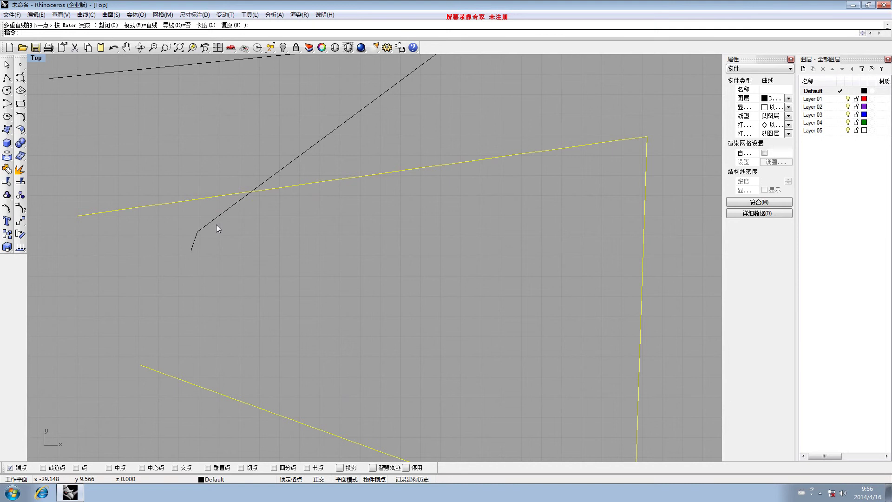
Turn on grid snap and draw an open ten-point zigzag polyline above and to the left of the two existing polylines.
click(290, 480)
scroll(246, 356, down, 4)
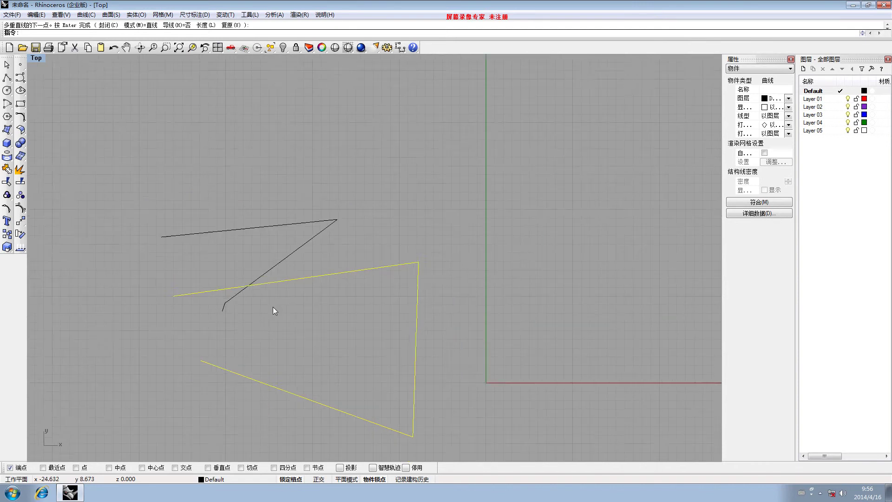
click(7, 78)
scroll(104, 141, up, 4)
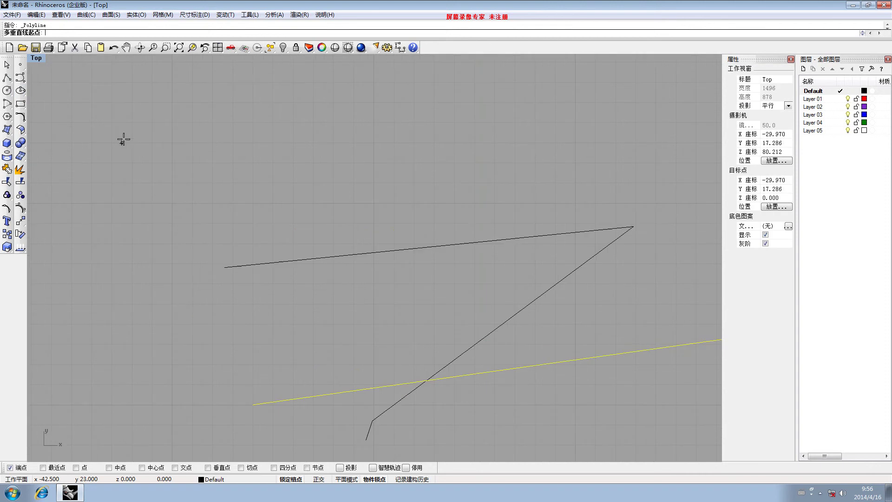
click(152, 112)
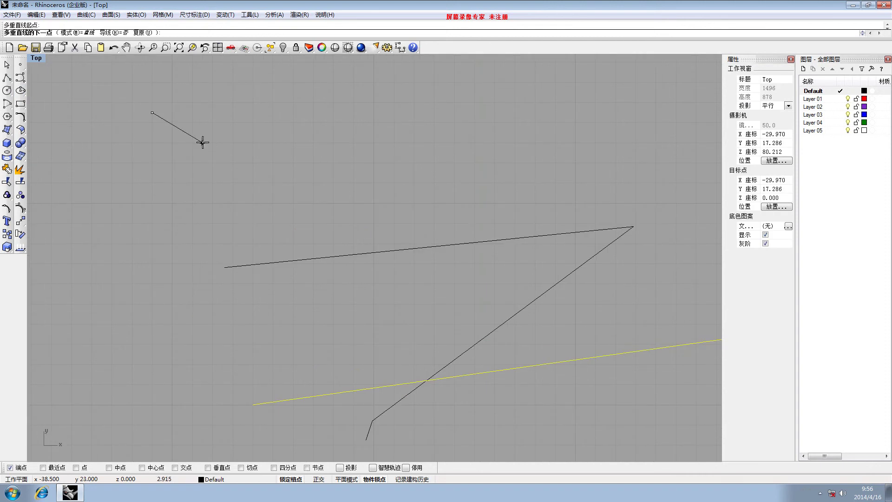
click(263, 142)
click(182, 183)
click(202, 223)
click(121, 243)
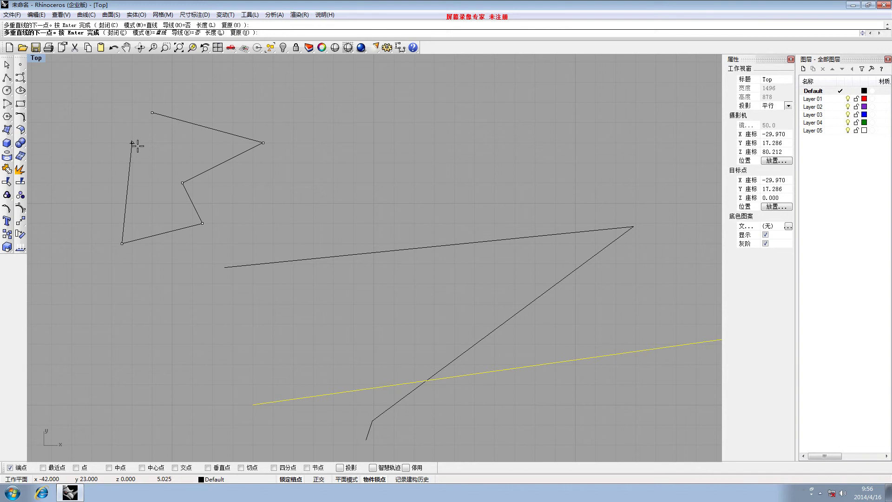
click(141, 142)
click(132, 223)
click(202, 253)
click(182, 254)
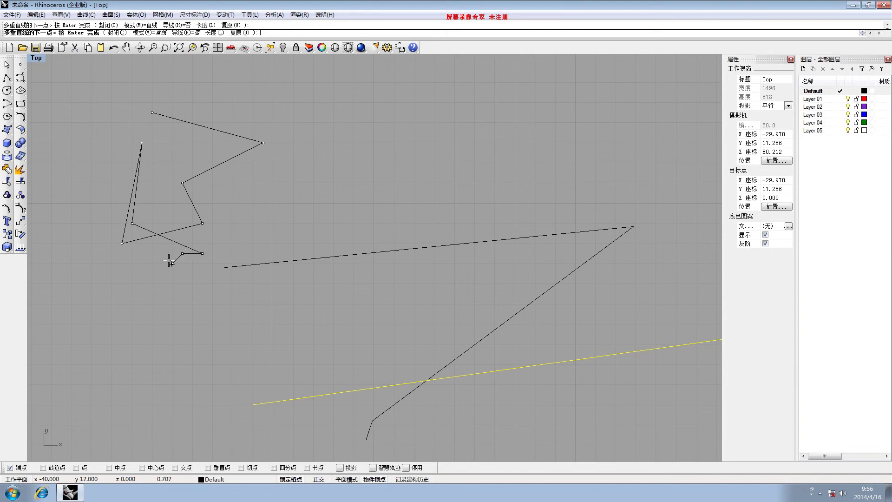
click(171, 264)
scroll(126, 248, up, 3)
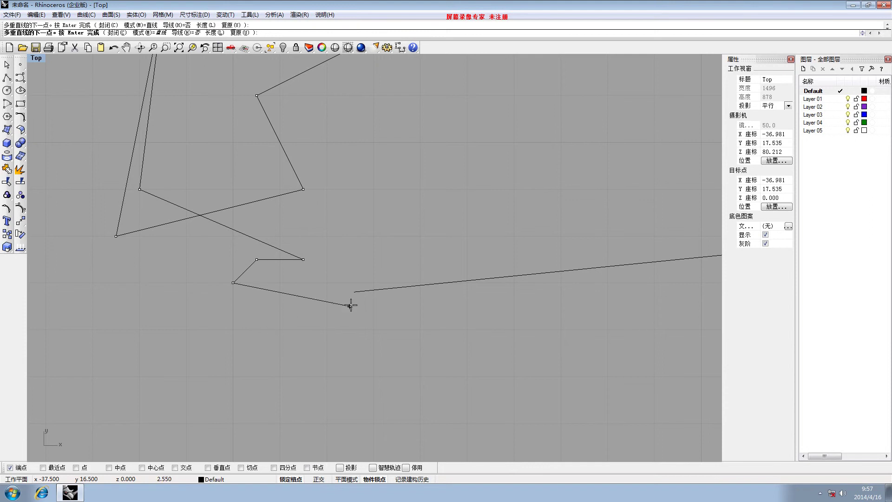
scroll(239, 285, down, 8)
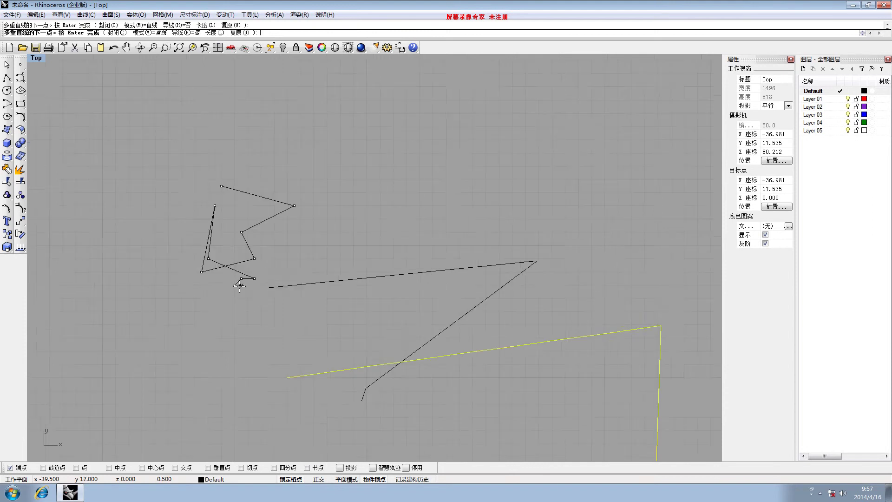
right_drag(239, 285, 192, 263)
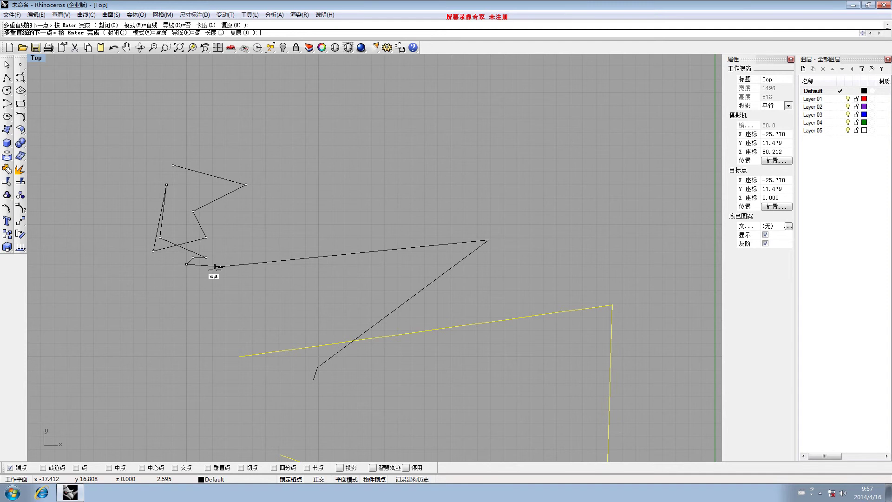
key(Return)
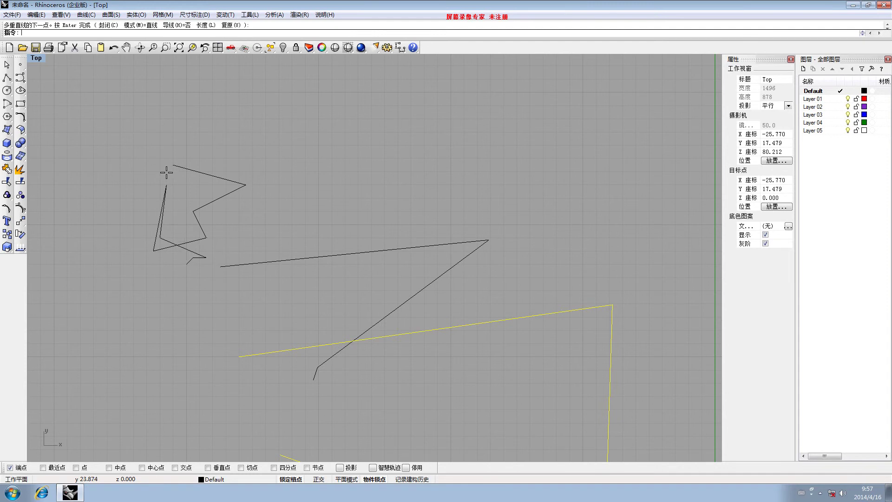
Select all three polylines and delete them.
drag(98, 144, 97, 180)
click(576, 393)
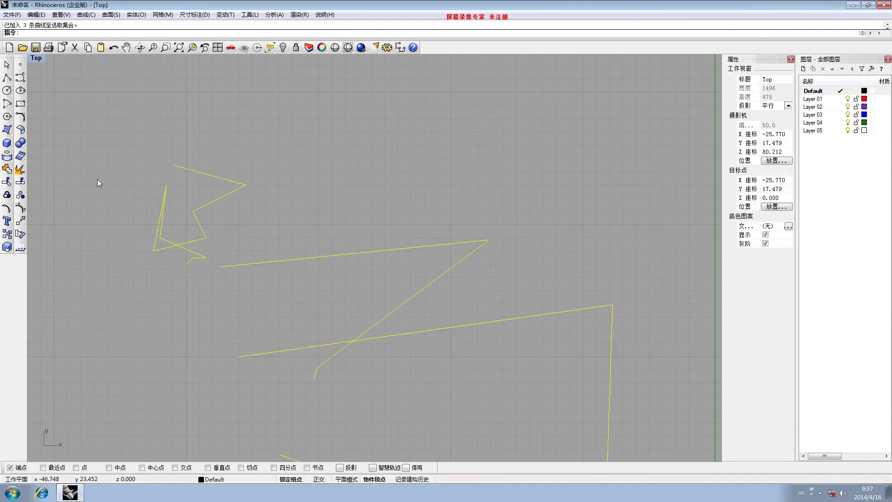
key(Delete)
Draw an open six-point polyline with grid snap across the Y axis, crossing its own first segment.
click(7, 78)
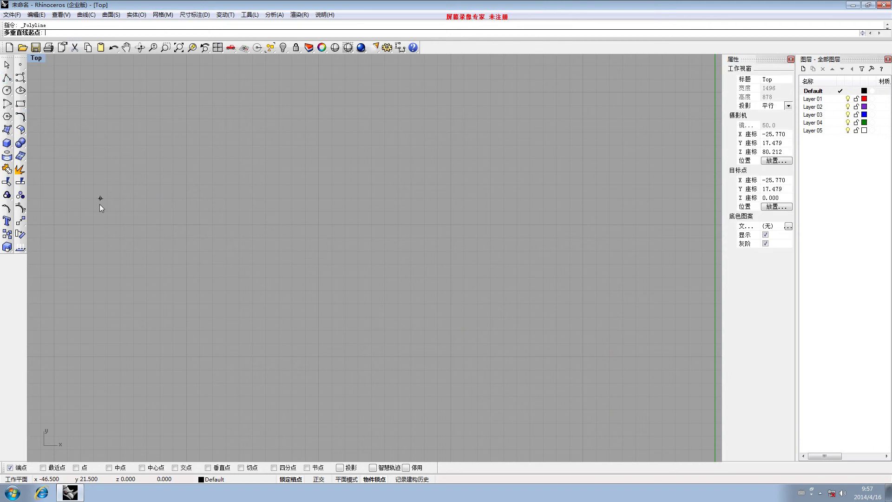
click(100, 218)
scroll(350, 239, down, 10)
right_drag(568, 263, 402, 249)
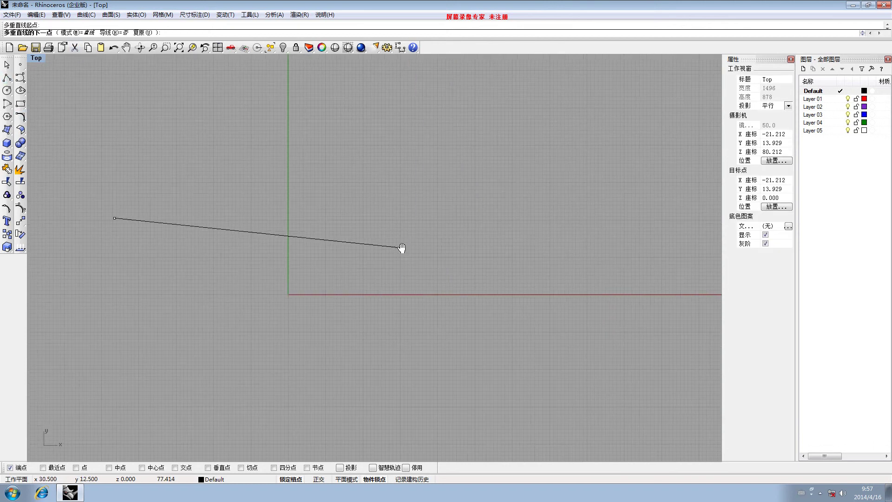
click(405, 208)
click(409, 315)
click(179, 279)
click(284, 189)
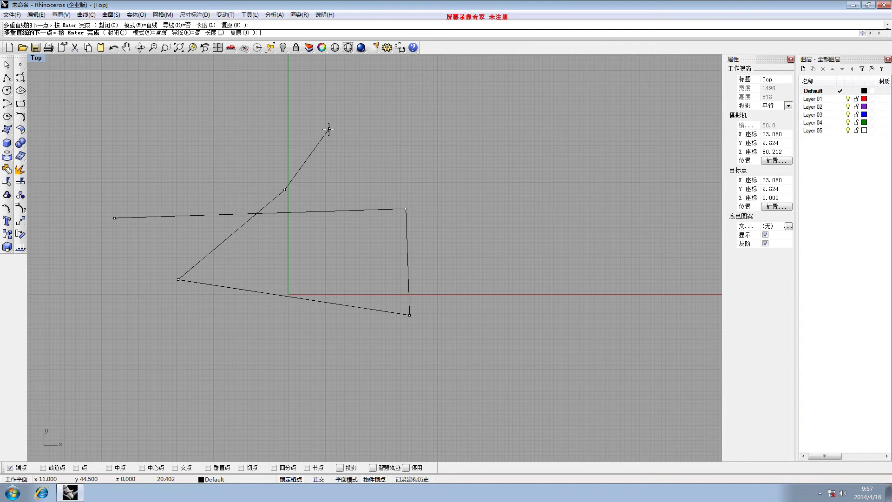
click(329, 128)
right_click(329, 128)
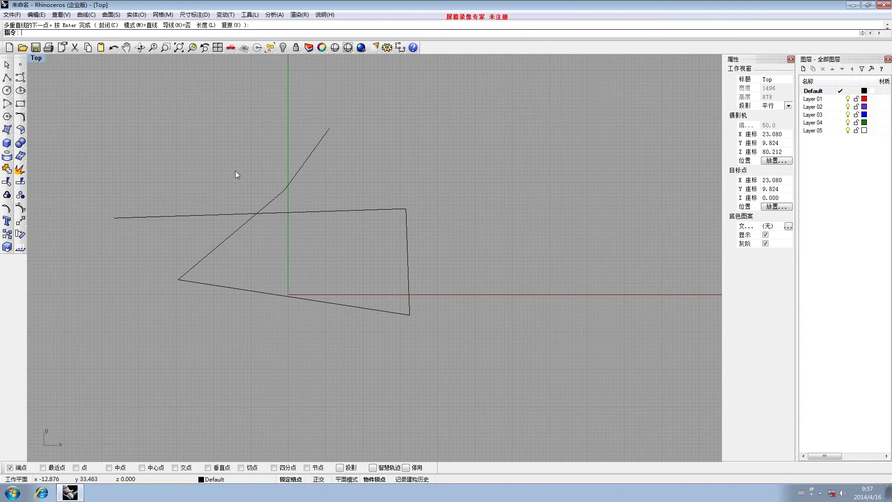
Review the ortho angle interval and grid snap options in the modeling aid settings.
right_click(314, 482)
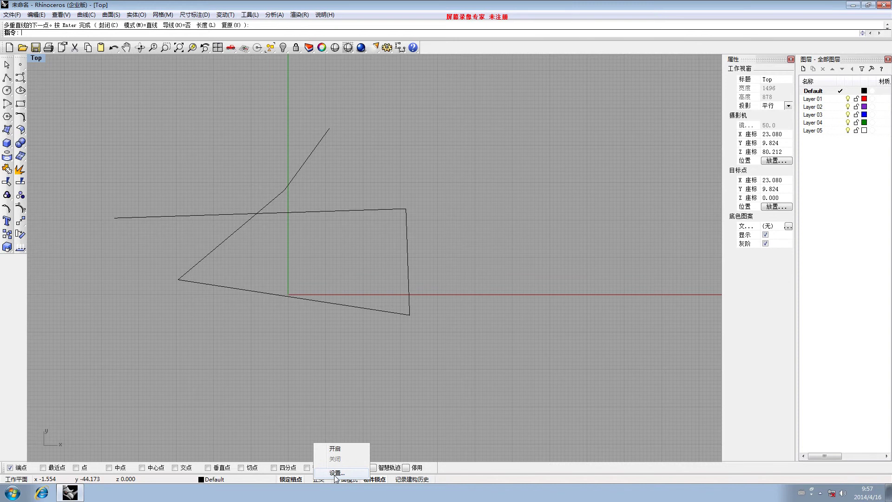
click(336, 473)
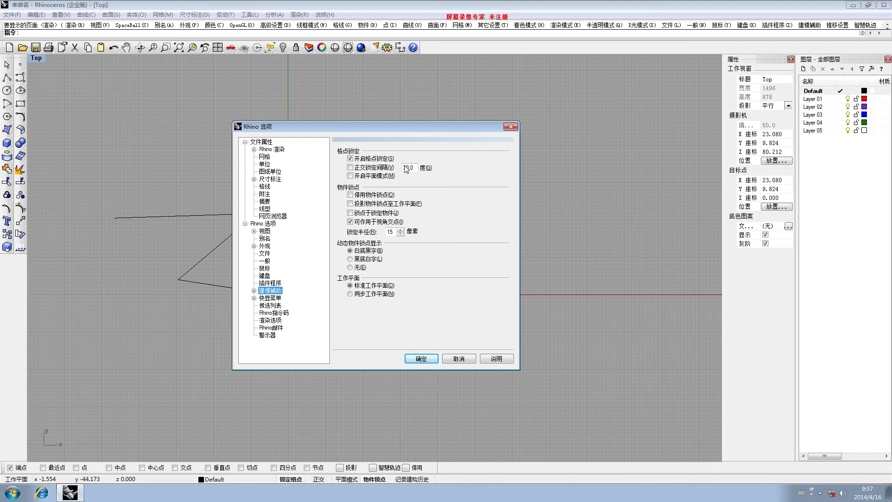
click(421, 359)
Draw an open four-point polyline as three sides of a rectangle around the existing one, turning on ortho after its first point.
right_drag(257, 311, 245, 293)
scroll(245, 293, down, 5)
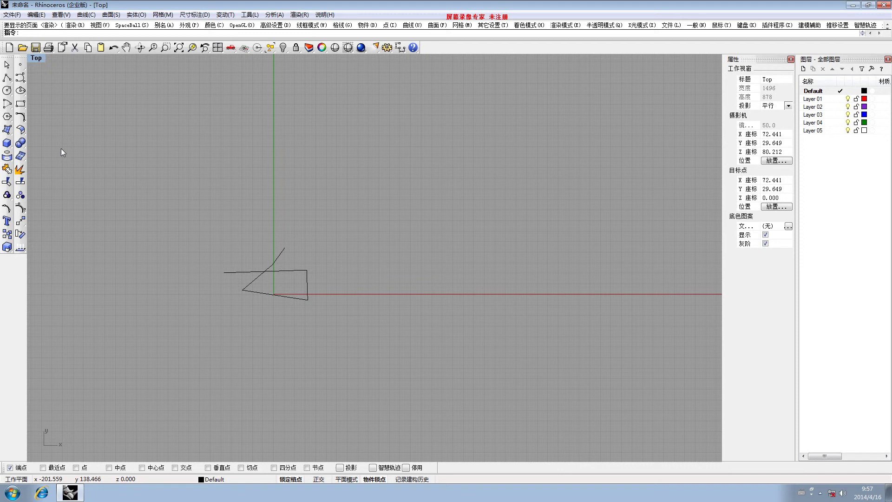
click(7, 77)
click(146, 221)
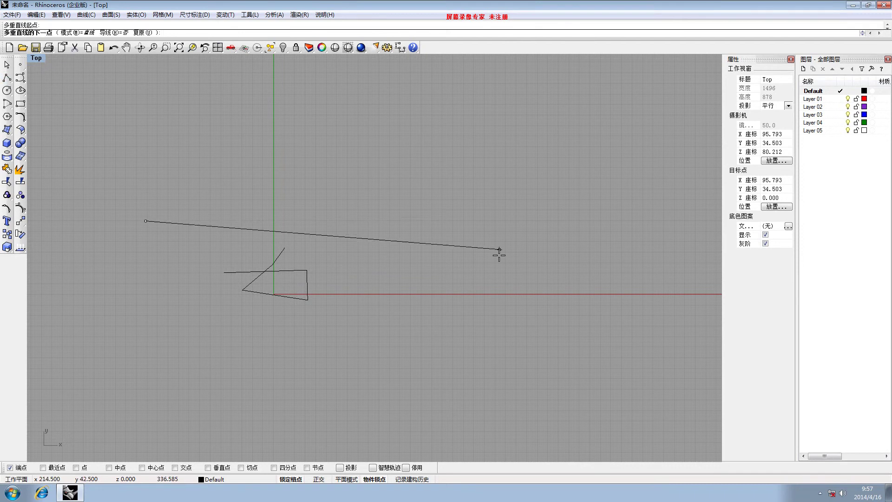
click(319, 479)
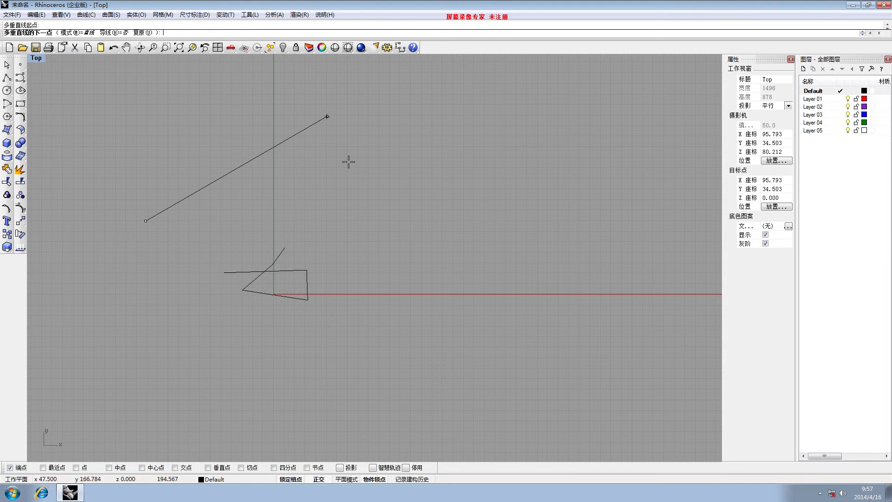
scroll(308, 195, down, 3)
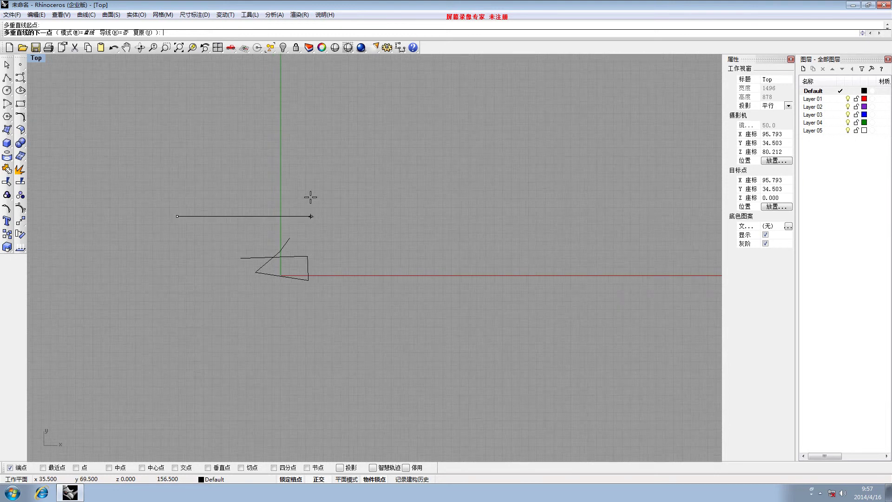
click(490, 209)
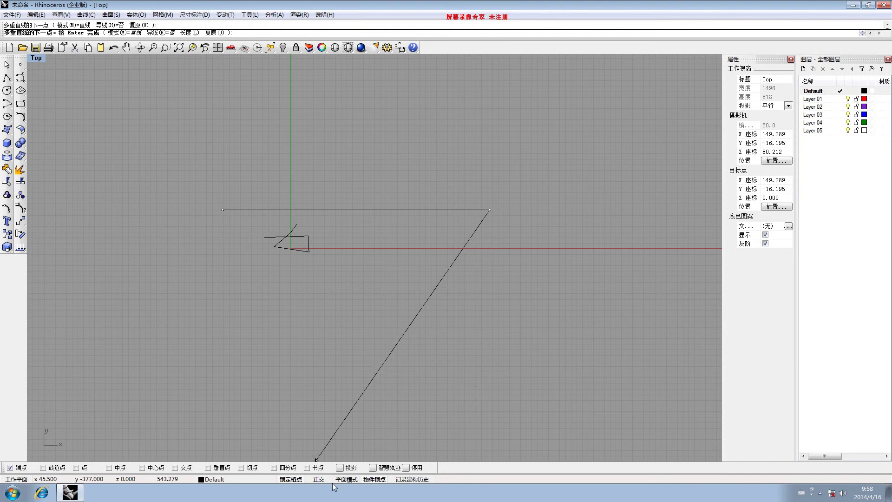
click(494, 390)
click(213, 390)
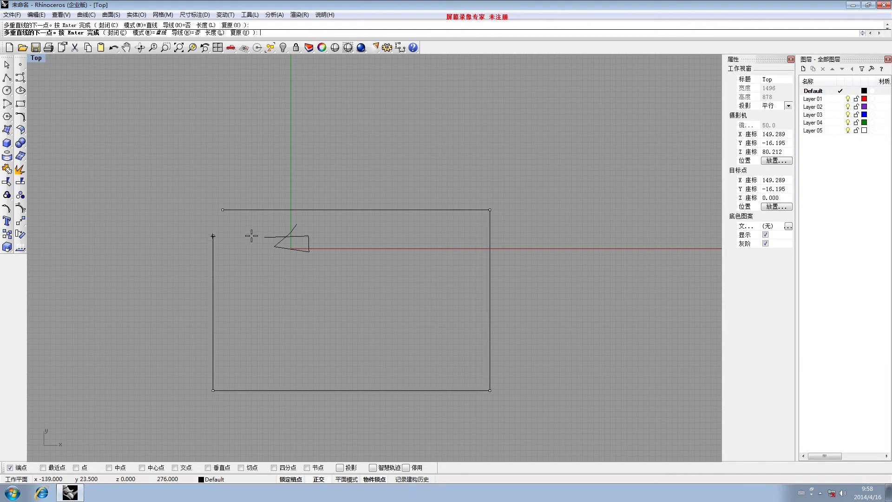
key(Return)
Select both polylines and cut them from the Top view.
scroll(200, 179, down, 6)
drag(151, 121, 360, 327)
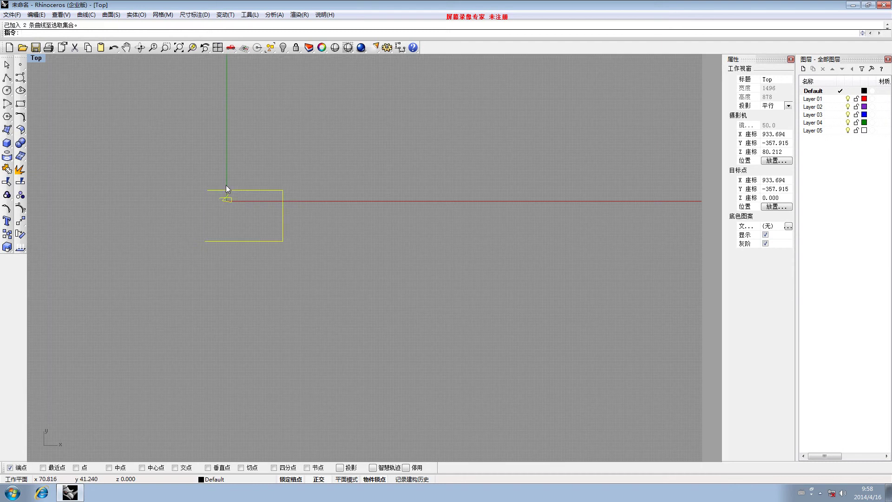
click(74, 48)
Draw a three-point polyline with ortho left of the Y axis: a horizontal segment, then one slanting back down to the left.
scroll(129, 101, up, 4)
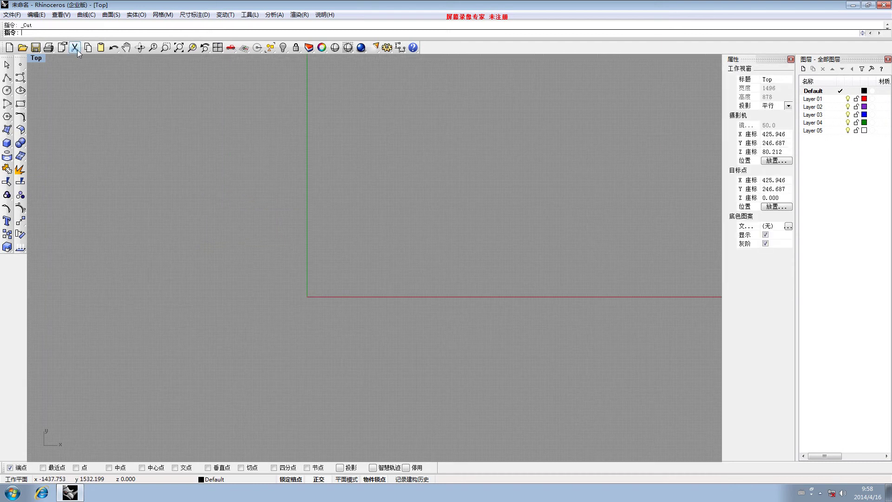
click(7, 78)
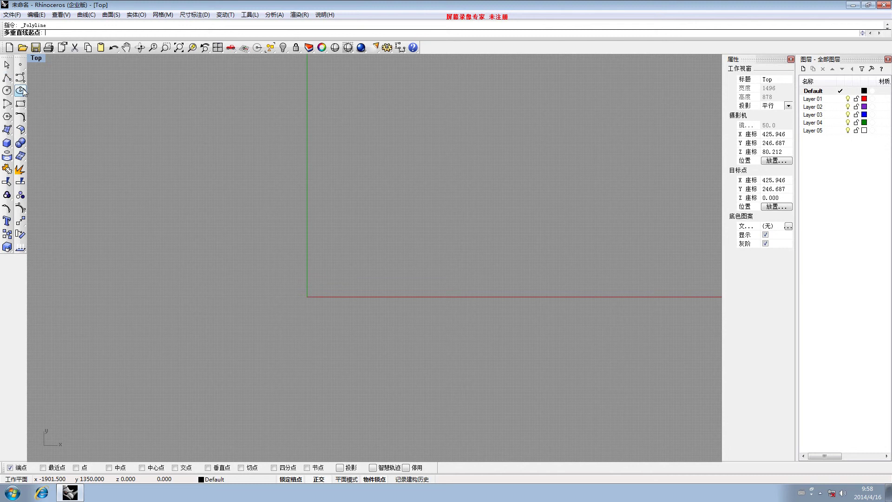
click(98, 140)
click(302, 139)
click(248, 237)
key(Return)
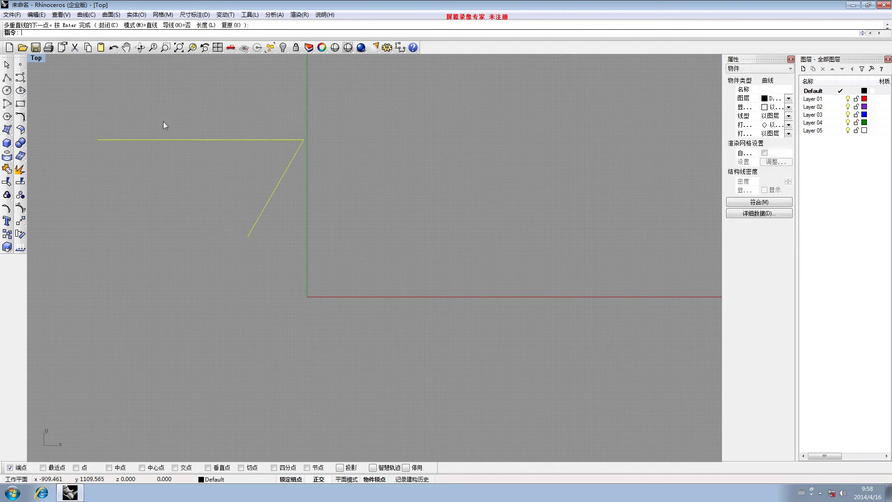
Select the three-point polyline and cut it.
click(207, 177)
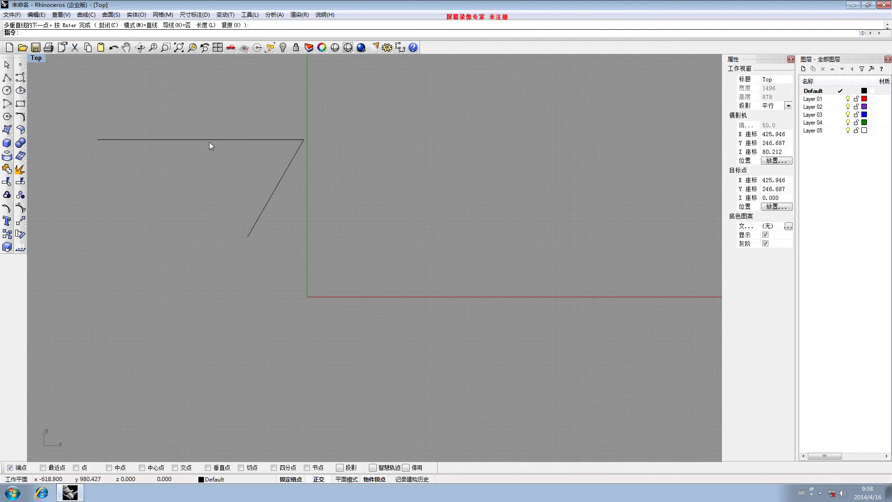
click(230, 140)
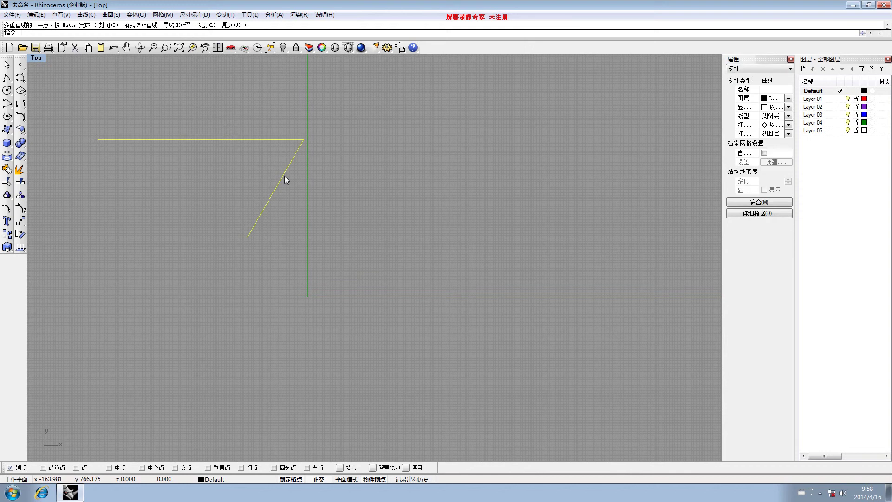
click(76, 48)
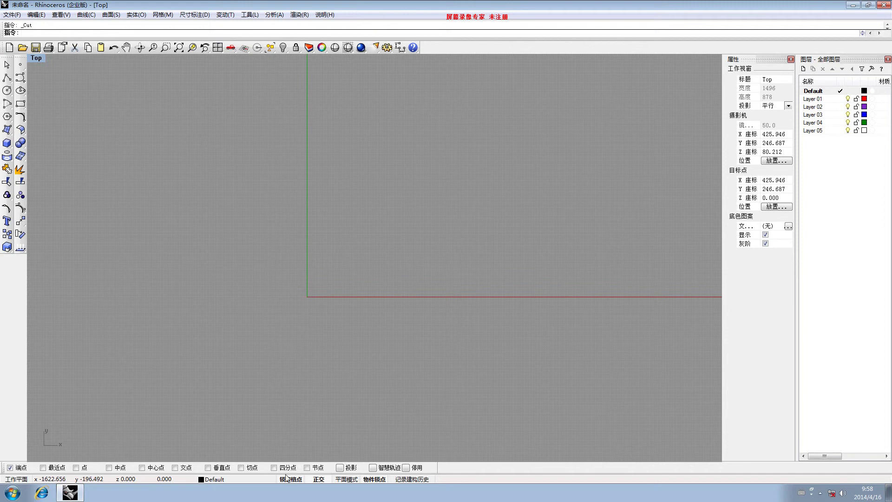
Hide and redisplay the object snap options, and draw a single horizontal polyline segment left of the Y axis.
click(378, 479)
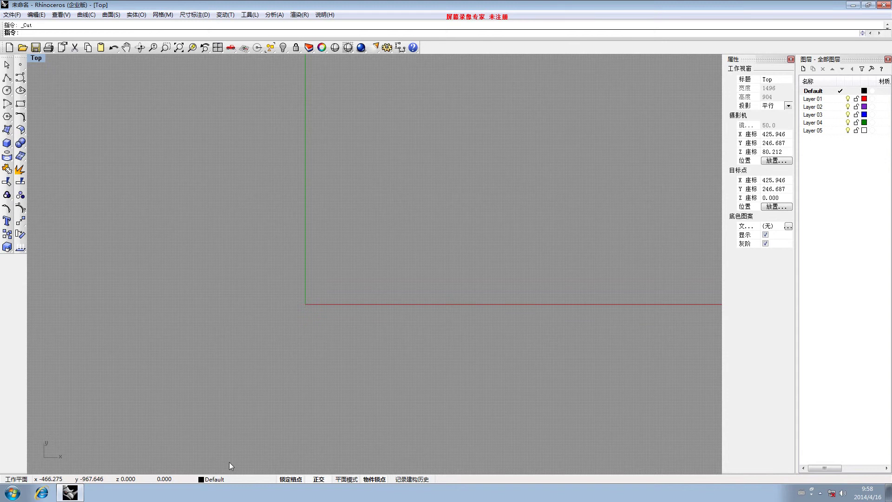
click(372, 479)
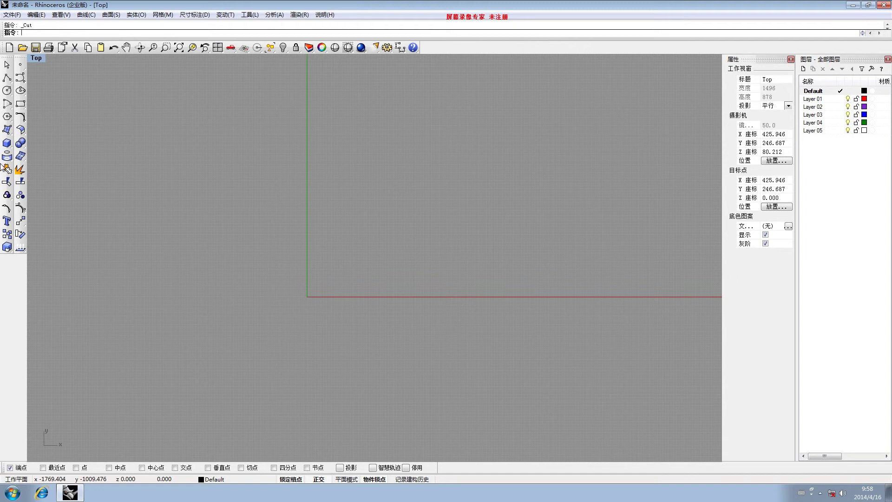
click(7, 77)
click(130, 193)
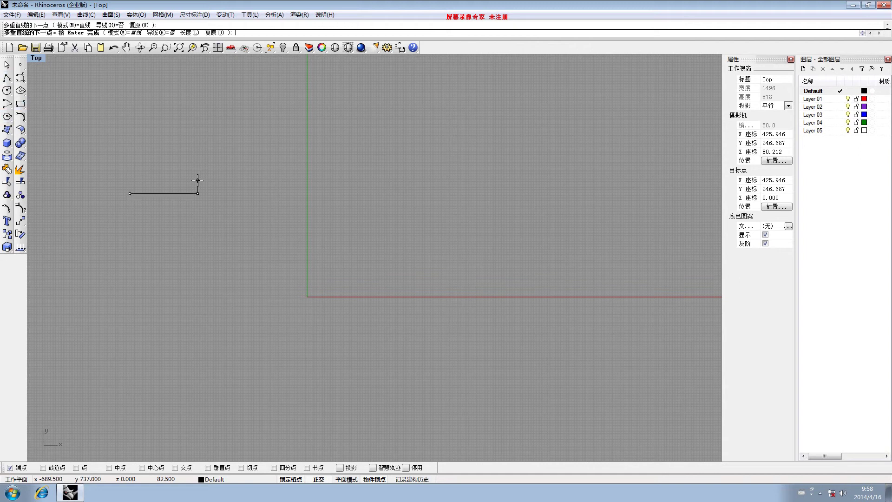
scroll(199, 190, up, 5)
Draw a second polyline from the right endpoint of the horizontal segment, running vertically down and then horizontally right.
click(7, 78)
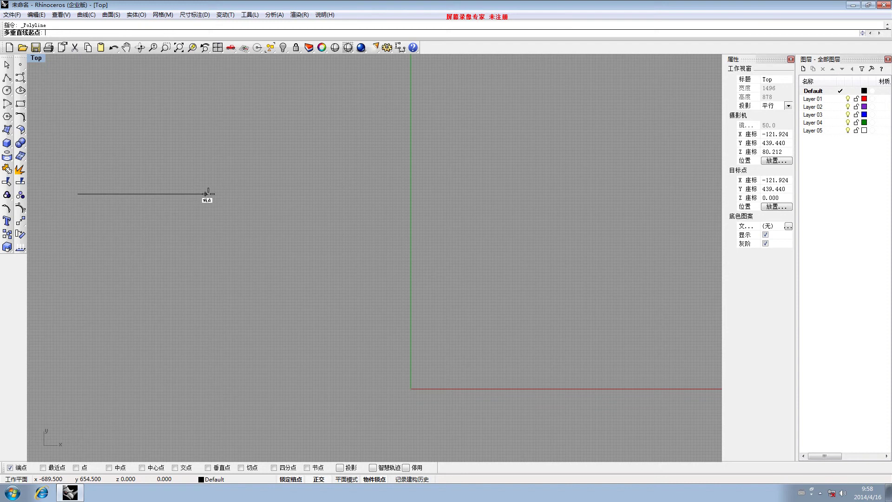
click(206, 194)
click(182, 299)
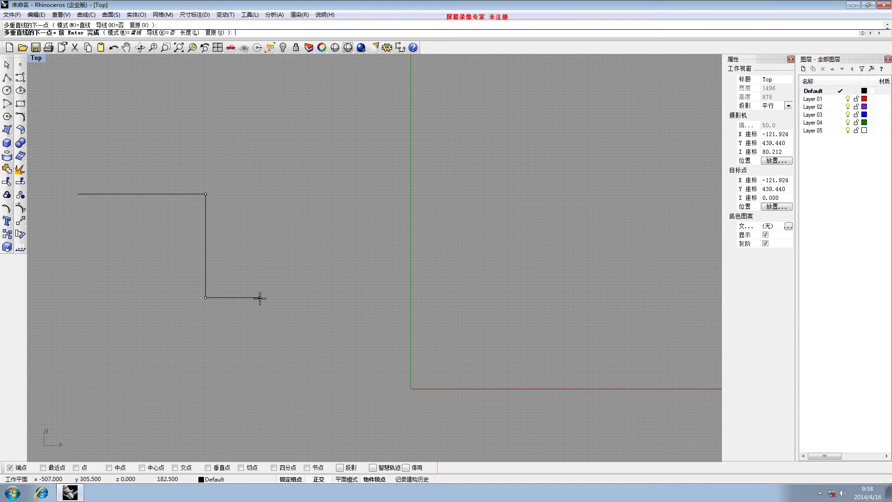
click(260, 298)
key(Return)
Draw a separate short vertical polyline down from the second polyline's right endpoint, and select the second polyline to check it is separate.
key(Return)
click(257, 298)
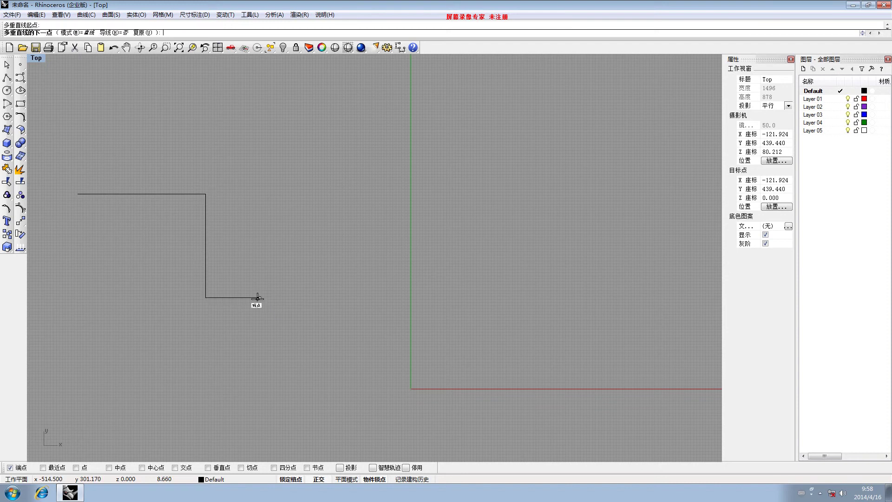
click(260, 320)
key(Return)
click(251, 298)
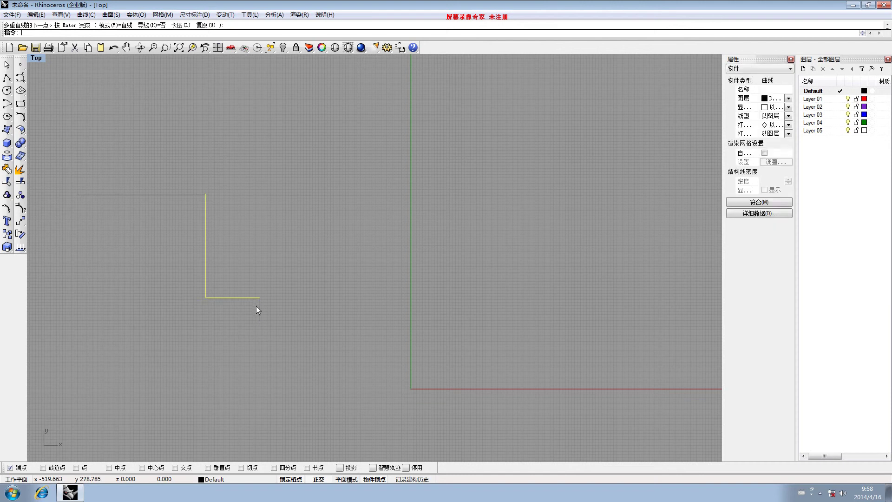
key(Escape)
Select all the practice polylines left of the Y axis and cut them.
scroll(151, 231, down, 5)
drag(106, 198, 255, 305)
click(75, 48)
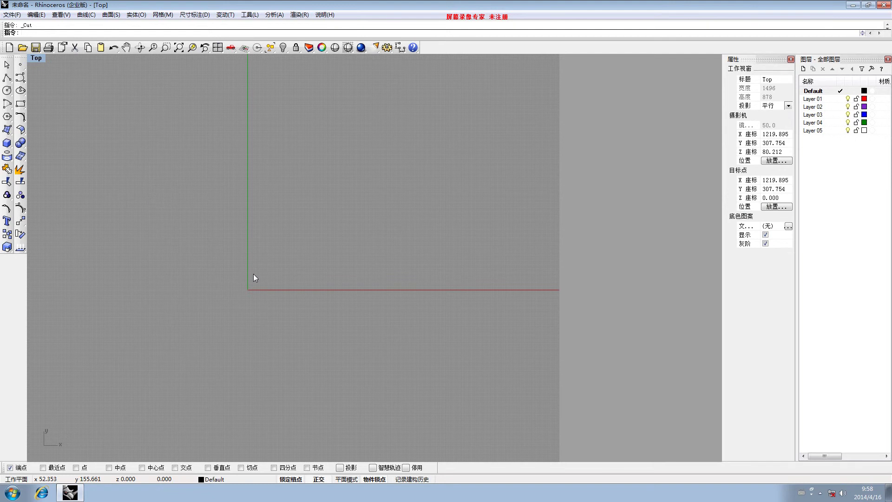
Start a new polyline at the origin and draw a horizontal segment 25 units to the left.
right_drag(231, 278, 339, 294)
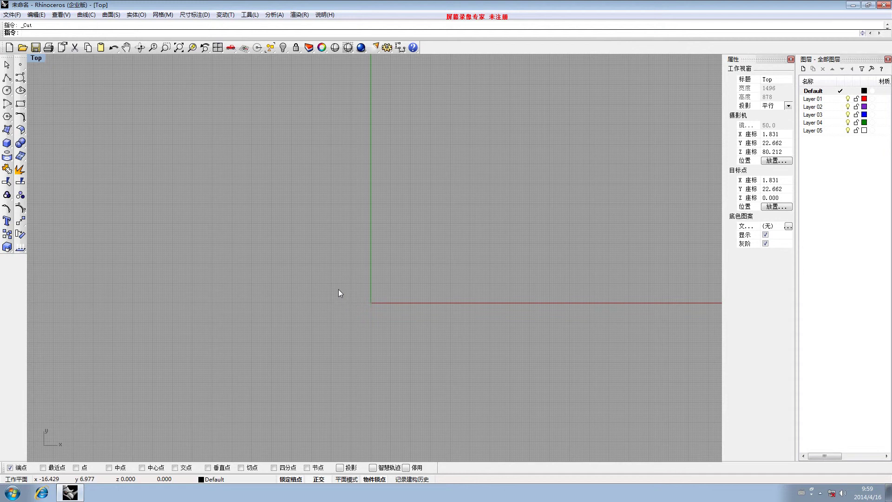
click(7, 79)
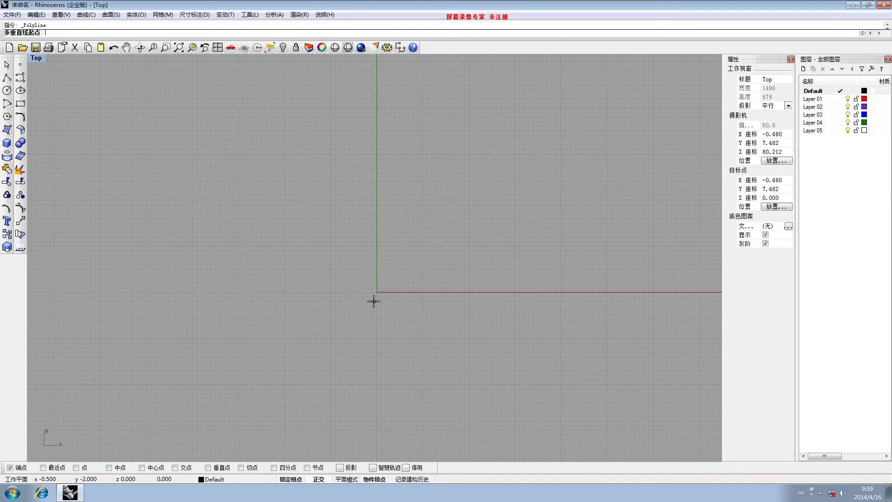
scroll(373, 303, up, 4)
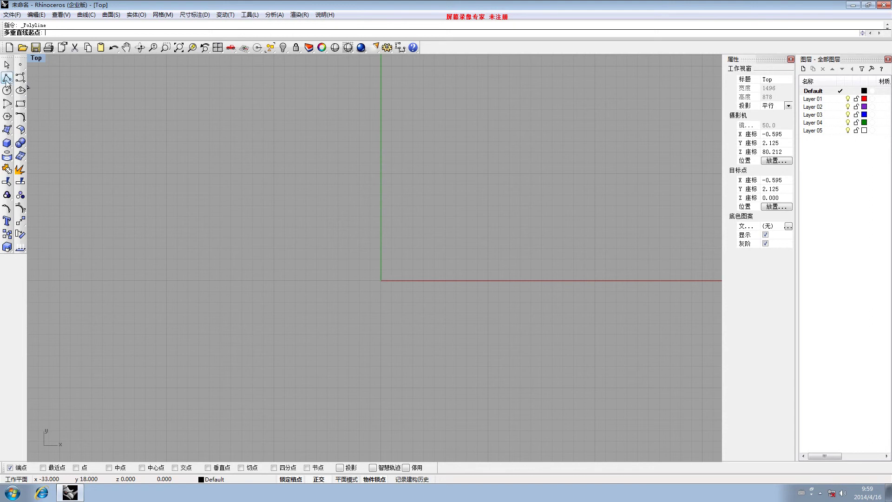
click(380, 281)
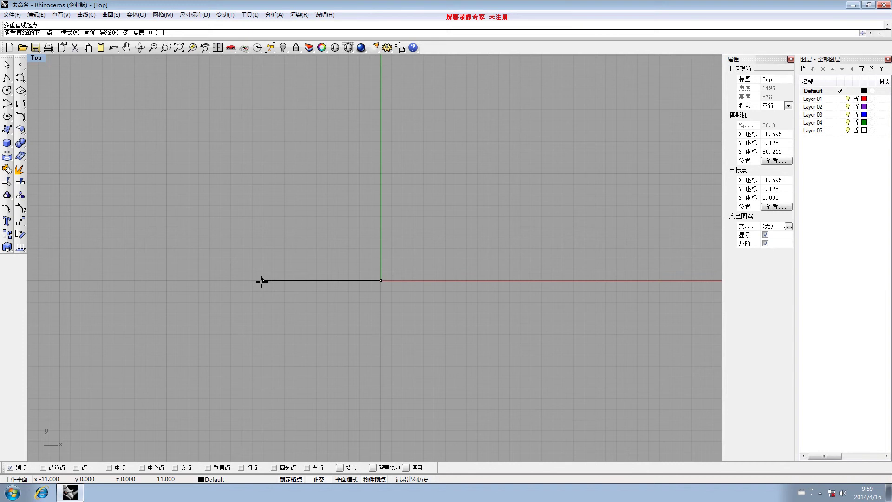
text(25)
key(Return)
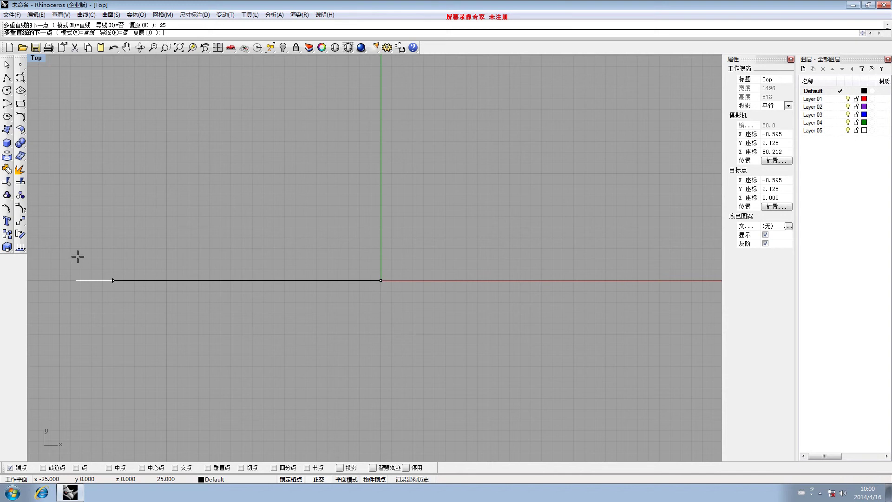
click(112, 280)
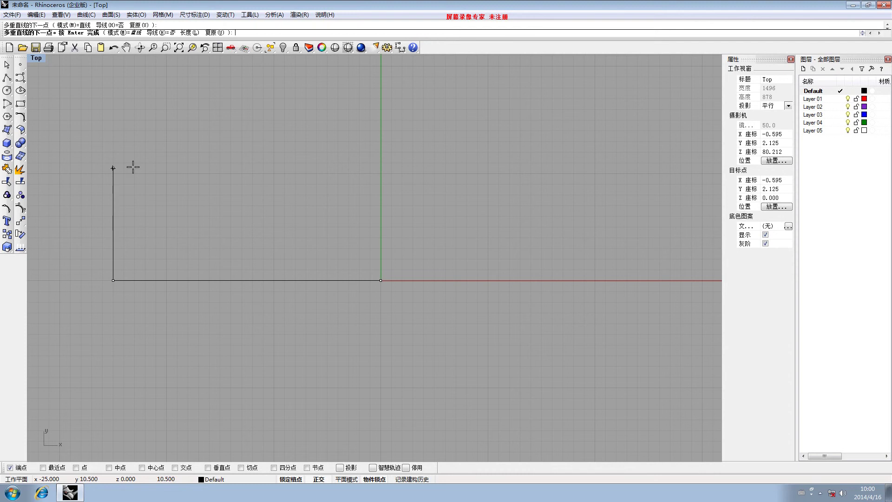
Extend the polyline 450 units vertically upward, add a horizontal segment right to the Y axis, and finish it.
scroll(116, 195, down, 2)
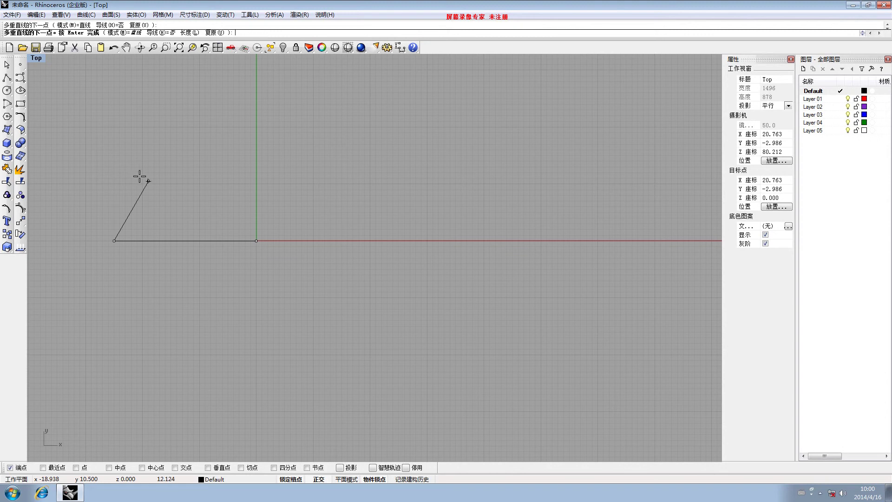
right_drag(114, 166, 184, 223)
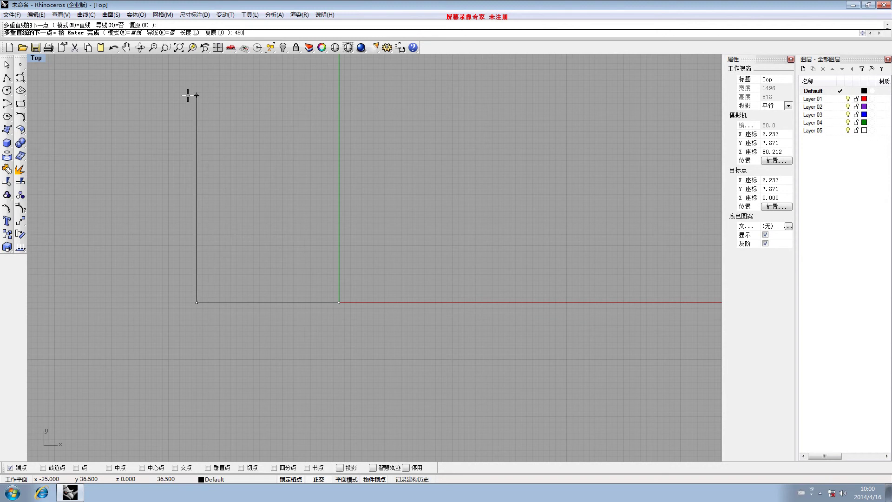
key(Return)
scroll(205, 105, down, 5)
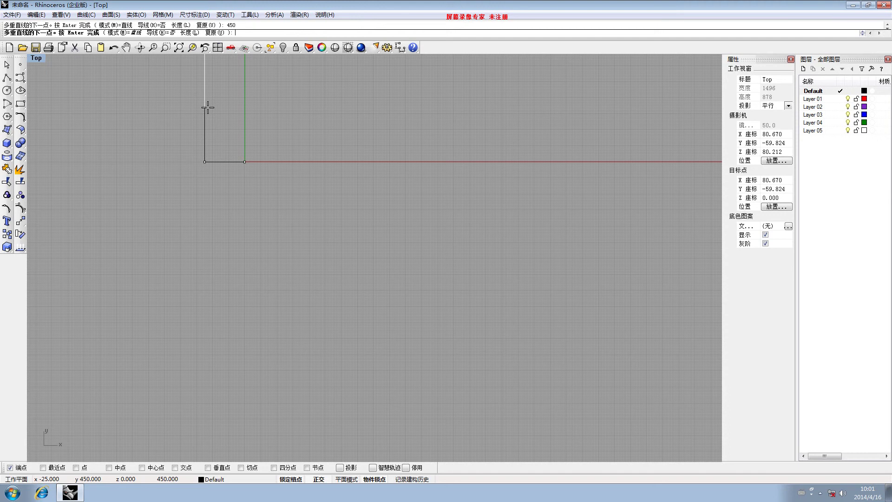
right_drag(208, 108, 251, 253)
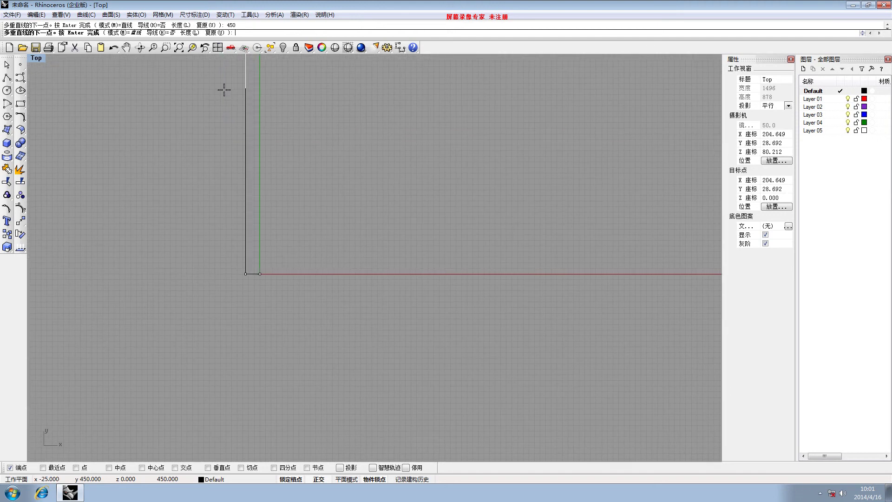
right_drag(224, 90, 258, 212)
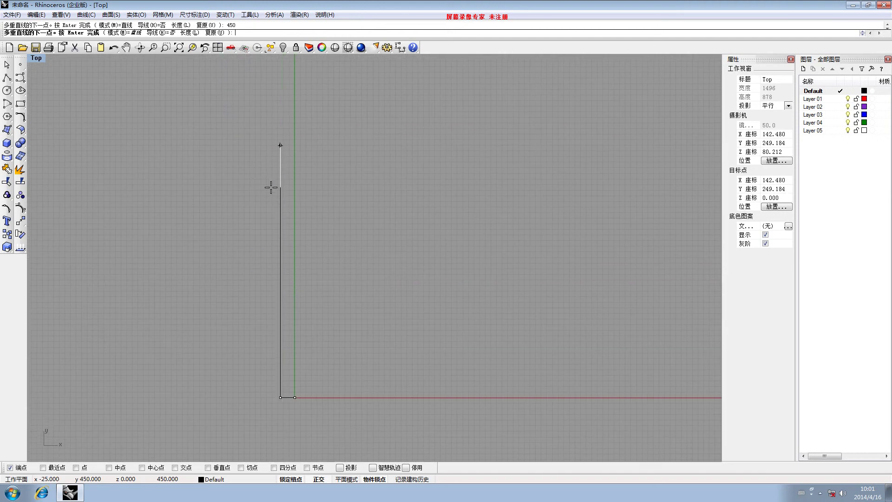
right_drag(285, 162, 280, 210)
scroll(281, 210, up, 3)
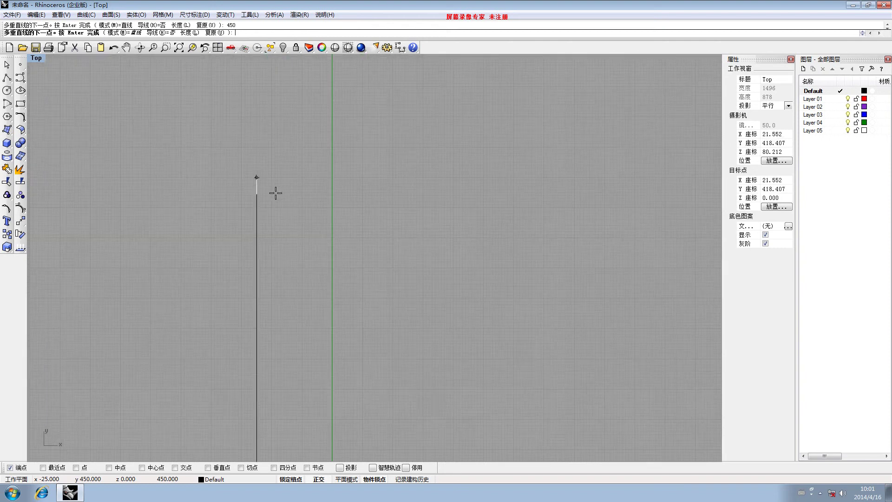
click(262, 181)
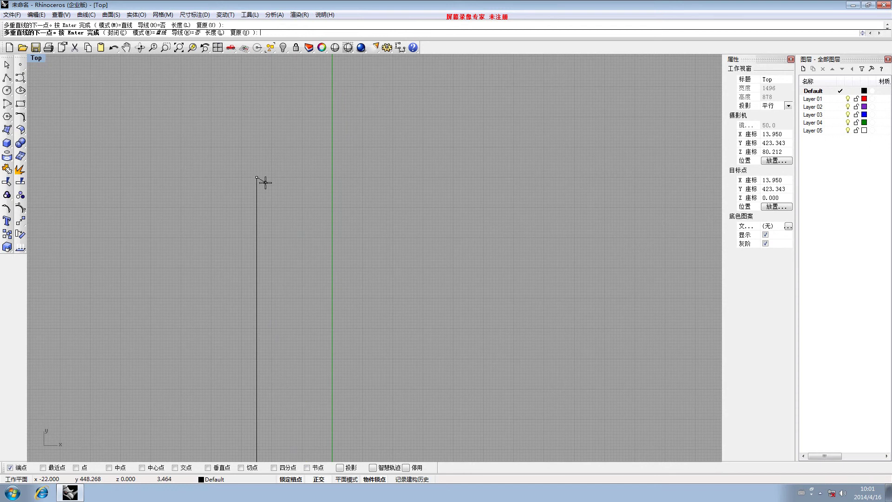
click(334, 178)
right_click(345, 199)
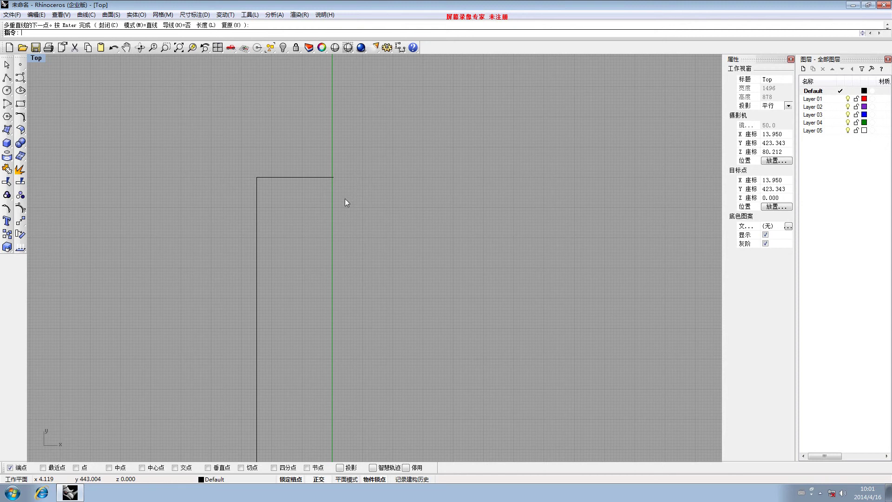
Start a polyline at the outline's lower-left corner, go 10 units up the left edge, and cross horizontally to the Y axis.
scroll(308, 214, down, 3)
scroll(308, 214, down, 3)
scroll(304, 221, down, 2)
scroll(293, 233, up, 2)
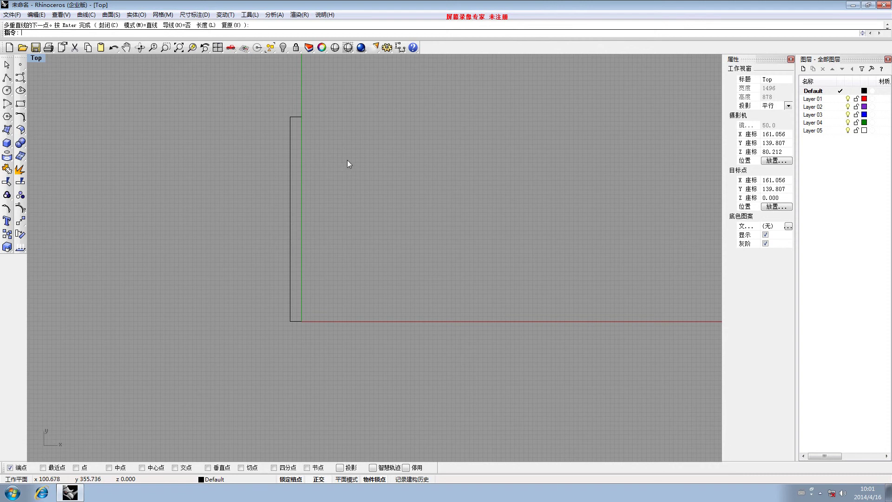
click(7, 78)
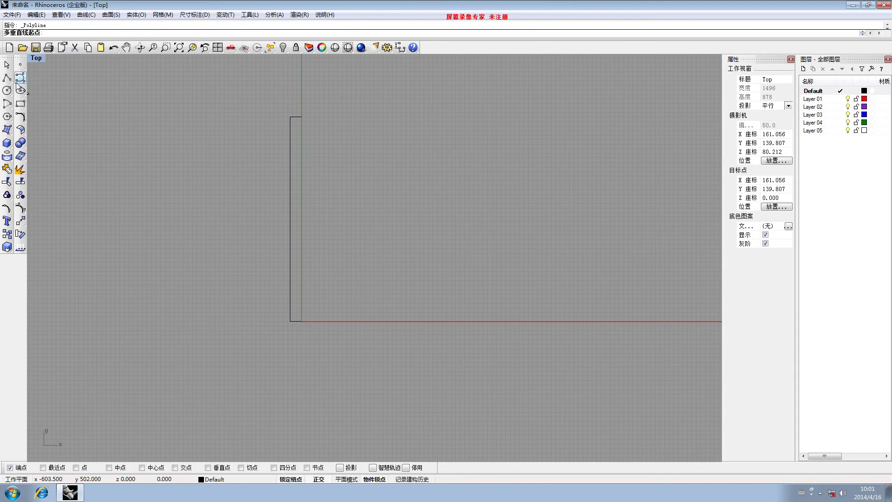
right_drag(189, 235, 122, 142)
scroll(212, 231, up, 8)
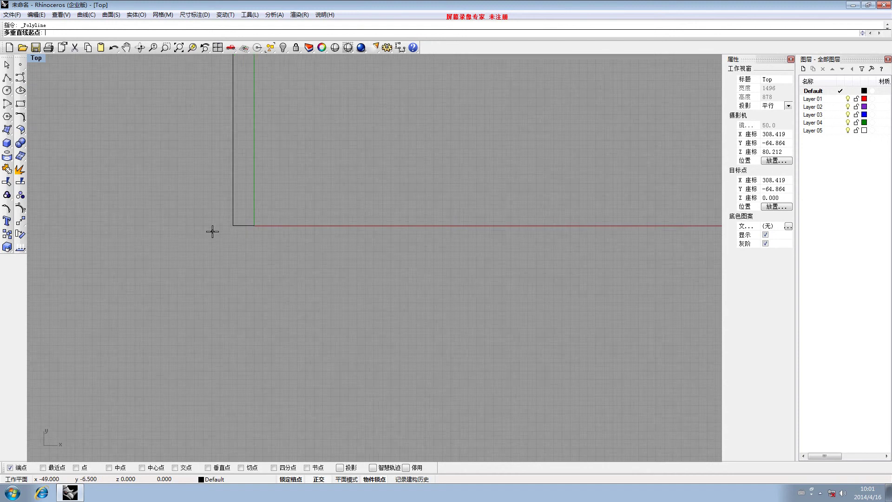
click(252, 218)
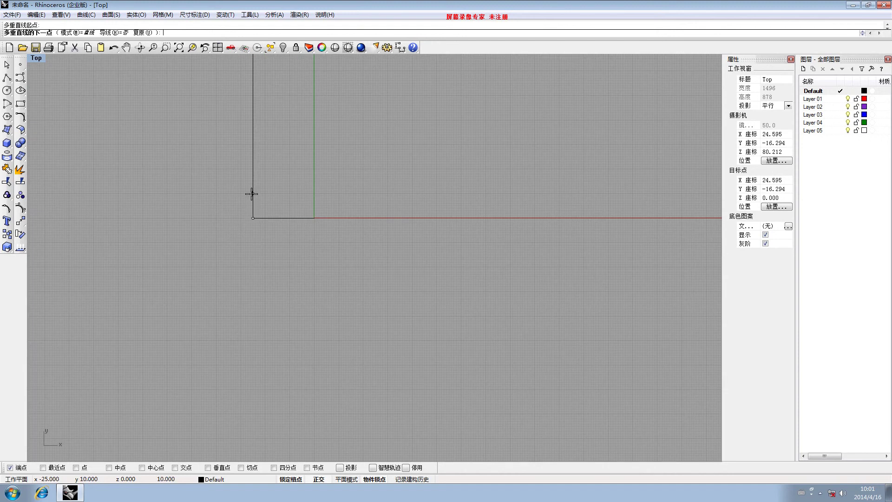
text(10)
key(Return)
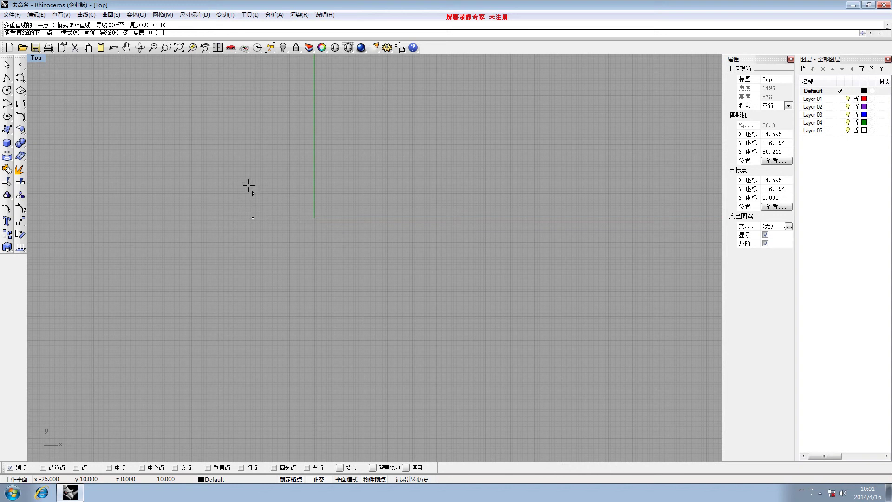
click(250, 186)
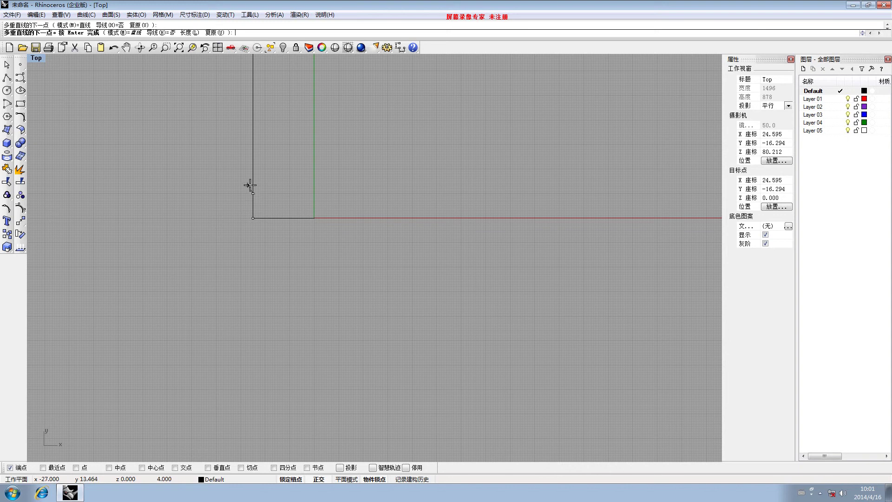
click(315, 193)
Continue the polyline from the left edge 2 units up and draw a horizontal segment across to the Y axis.
scroll(261, 196, up, 5)
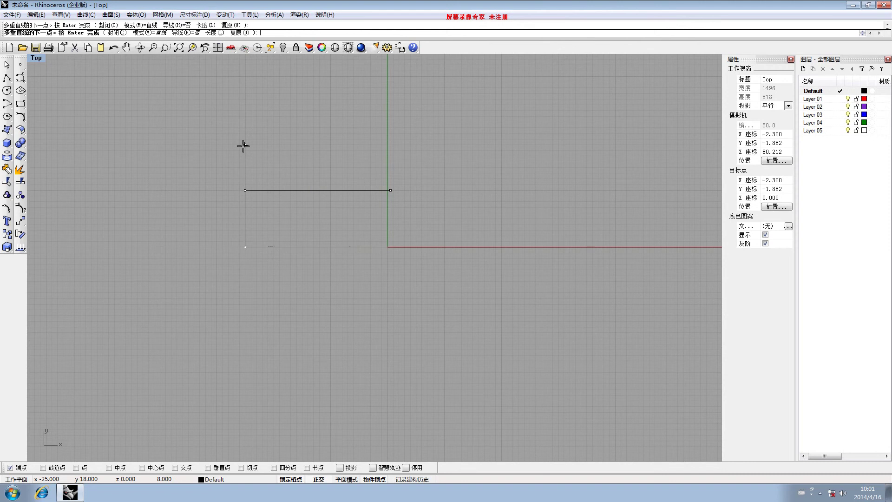
text(2)
key(Return)
click(247, 146)
click(388, 179)
Continue up the left edge by 10 units and another 2 units, drawing a horizontal segment to the Y axis at each height.
text(10)
key(Return)
click(245, 103)
click(388, 122)
click(387, 110)
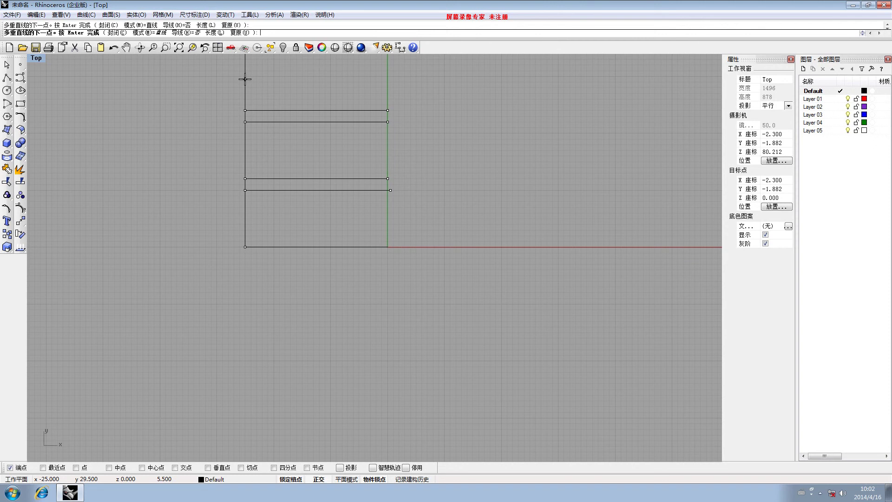
Continue the polyline 38 units up the left edge and draw a horizontal segment across to the Y axis.
right_drag(245, 80, 254, 200)
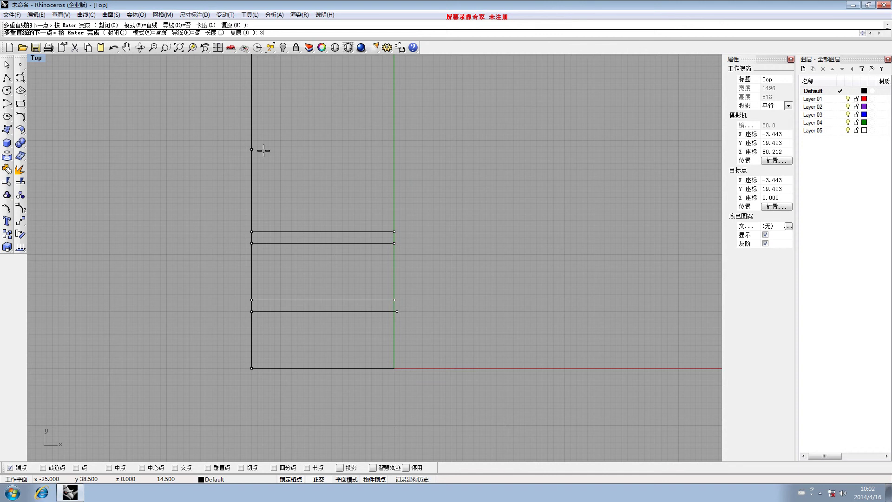
text(8)
key(Return)
scroll(261, 171, down, 5)
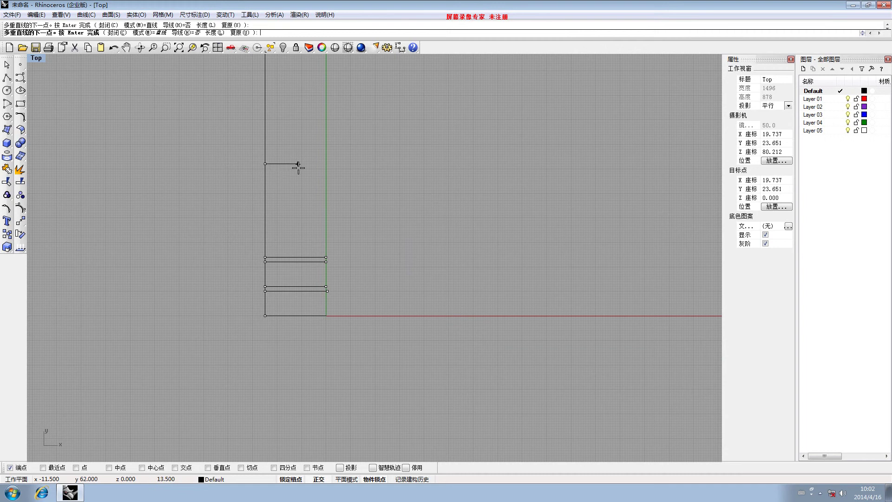
scroll(309, 166, up, 2)
scroll(321, 166, up, 3)
click(333, 159)
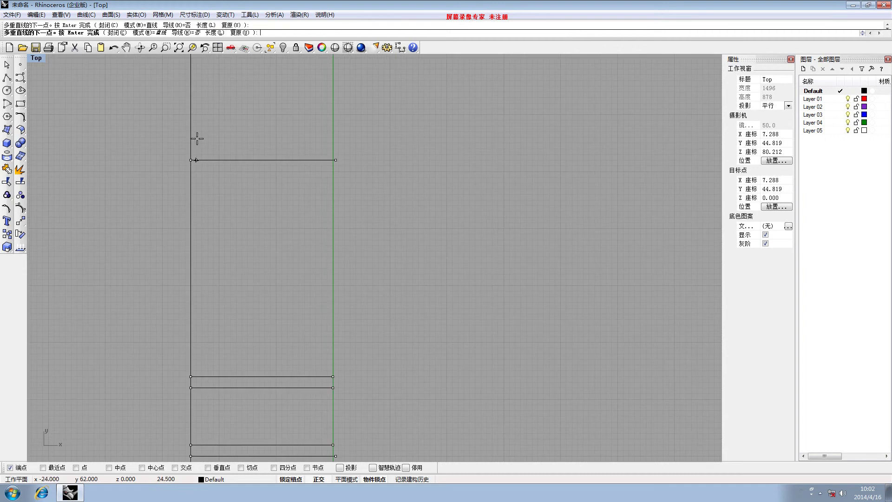
Continue the polyline 7 units up the left edge and draw a horizontal segment across to the Y axis.
scroll(192, 147, up, 3)
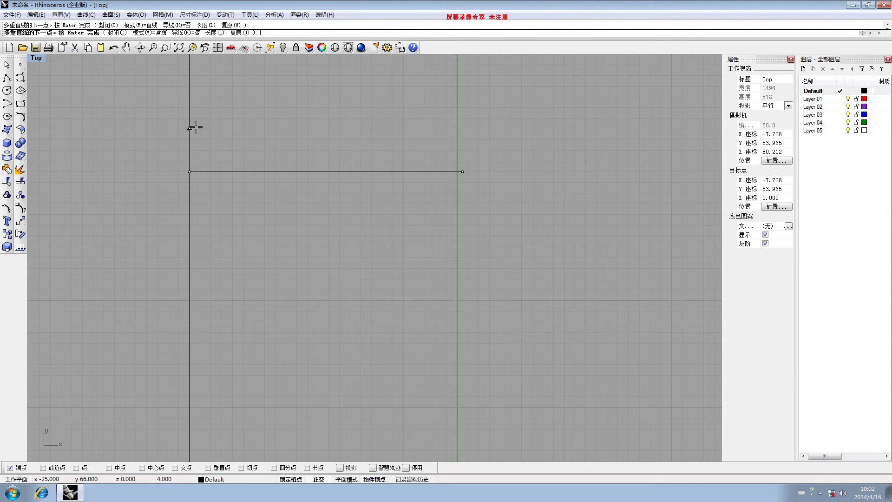
text(7)
key(Return)
click(189, 97)
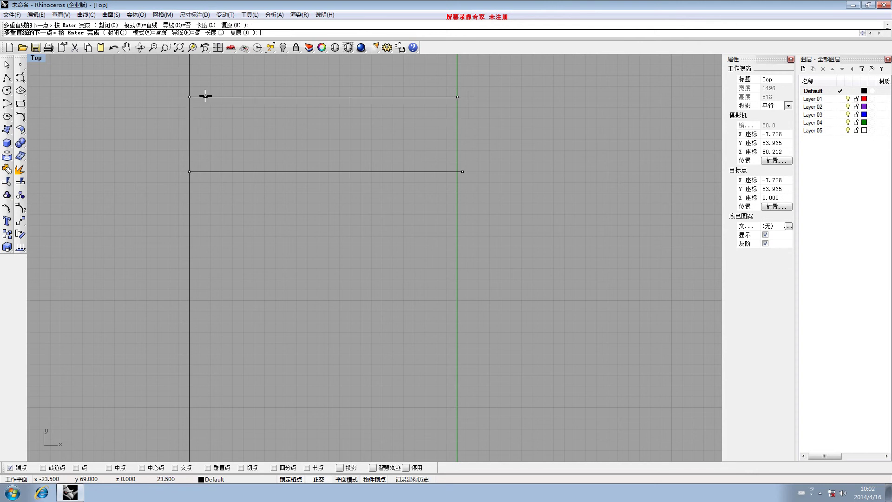
Continue the polyline 80 units up the left edge and draw a horizontal segment across to the Y axis.
right_drag(191, 79, 196, 189)
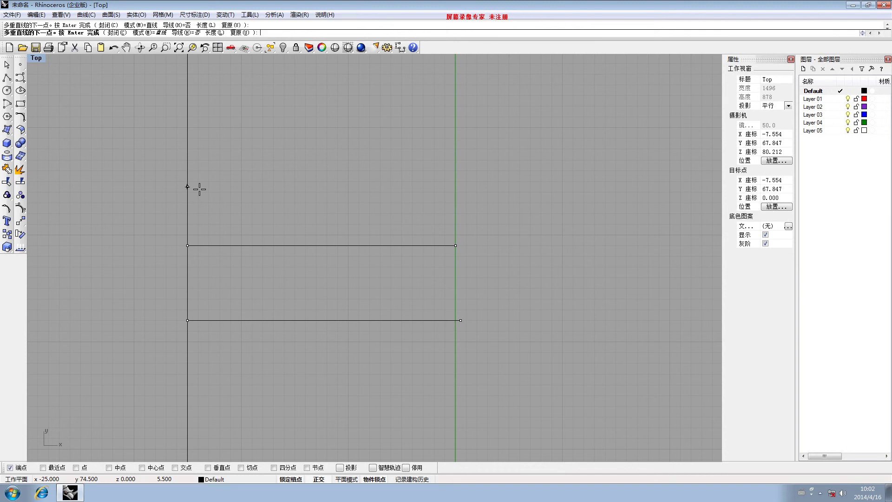
scroll(200, 189, down, 5)
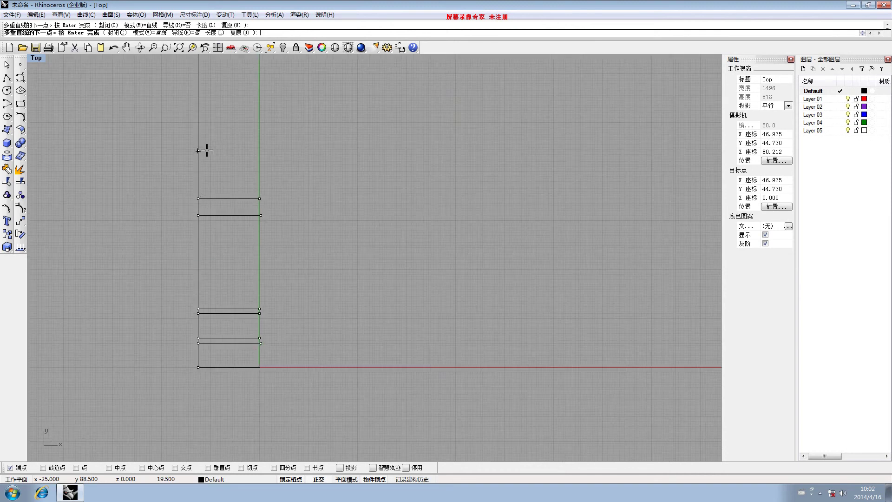
scroll(205, 164, up, 5)
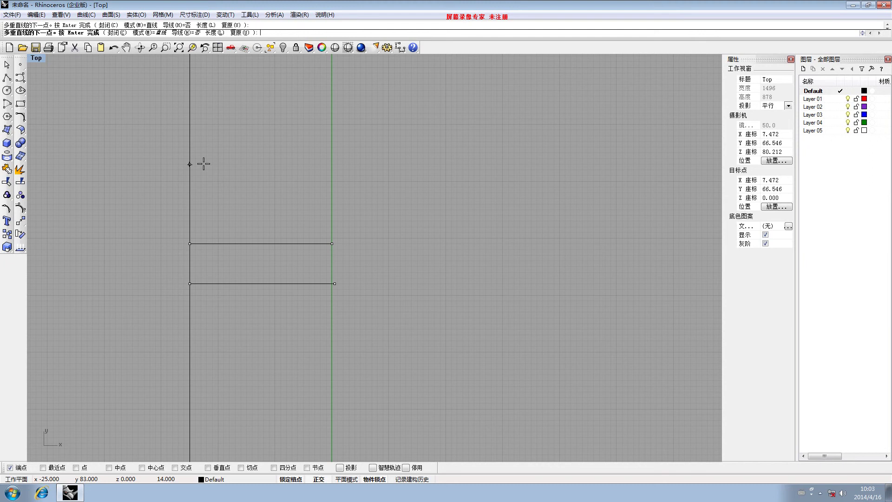
text(80)
key(Return)
scroll(169, 98, down, 4)
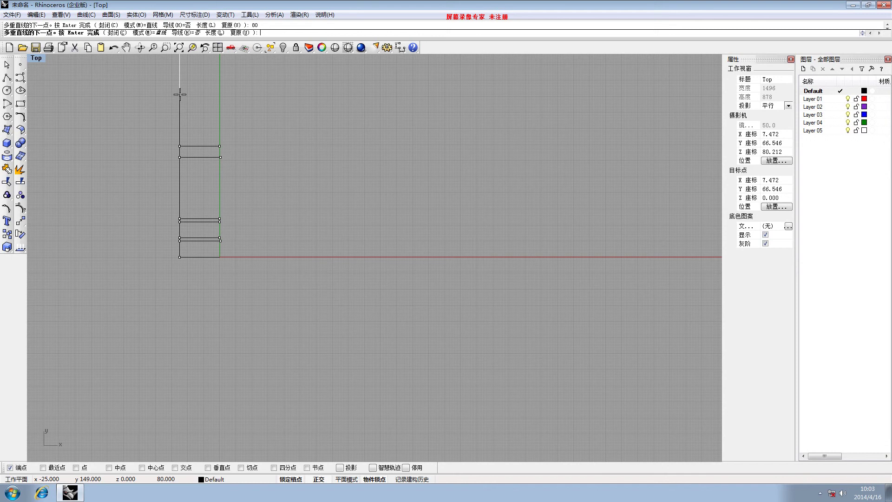
click(224, 165)
scroll(247, 141, up, 5)
click(279, 154)
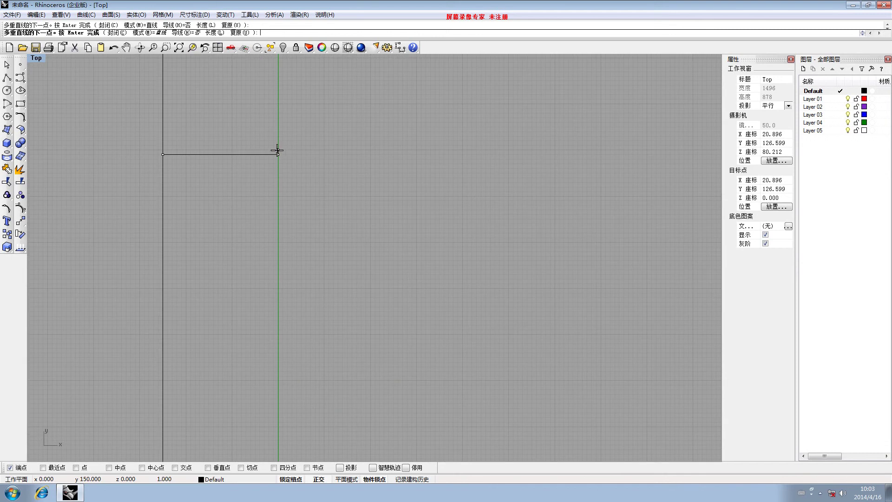
Continue the polyline 10 units up the left edge and draw a horizontal segment across to the Y axis.
scroll(172, 150, up, 3)
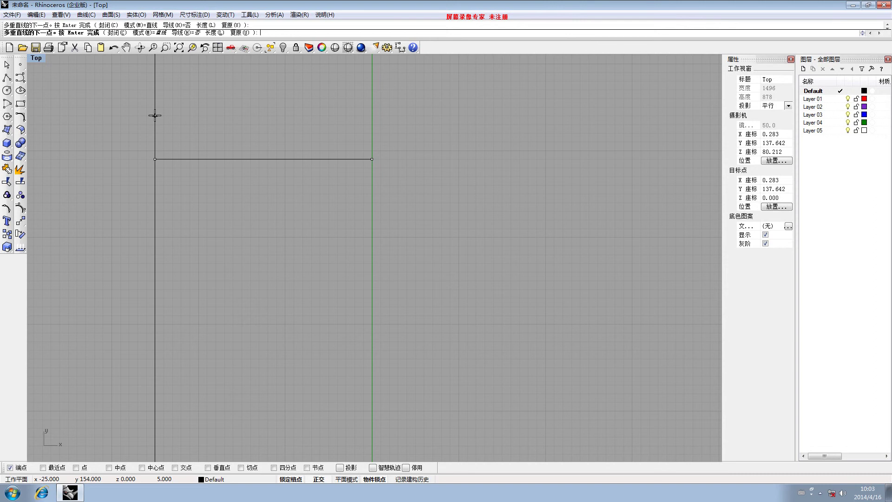
text(10)
key(Return)
click(155, 72)
click(371, 92)
Continue the polyline 2 units up the left edge and draw a horizontal segment across to the Y axis.
right_drag(176, 102, 196, 179)
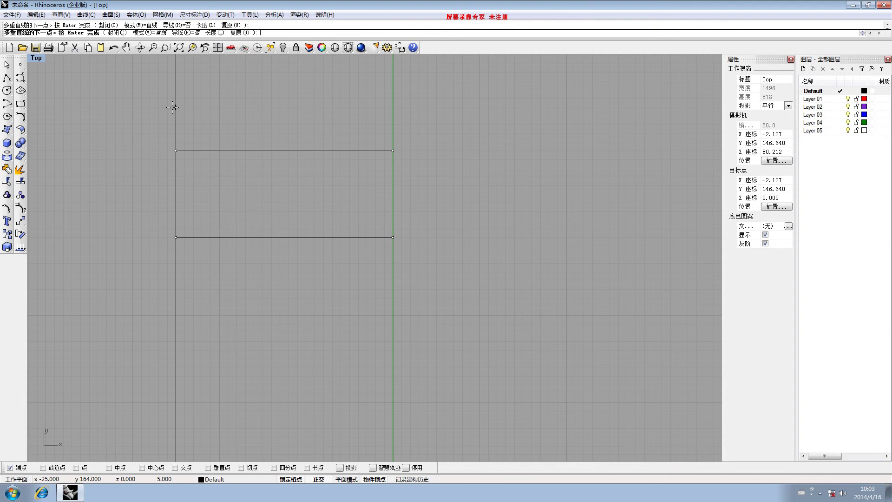
text(2)
key(Return)
click(176, 133)
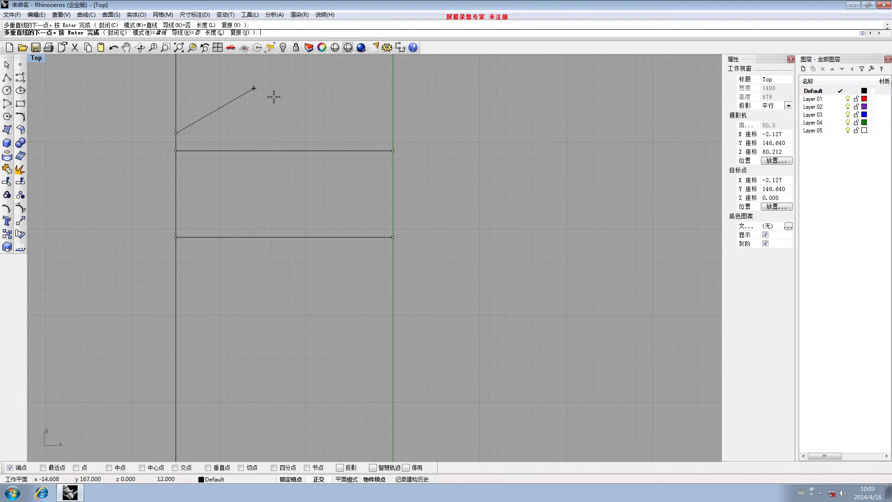
click(393, 114)
Continue up the left edge by 10 and another 2 units, drawing a horizontal segment toward the Y axis at each height, and finish the polyline.
text(10)
key(Return)
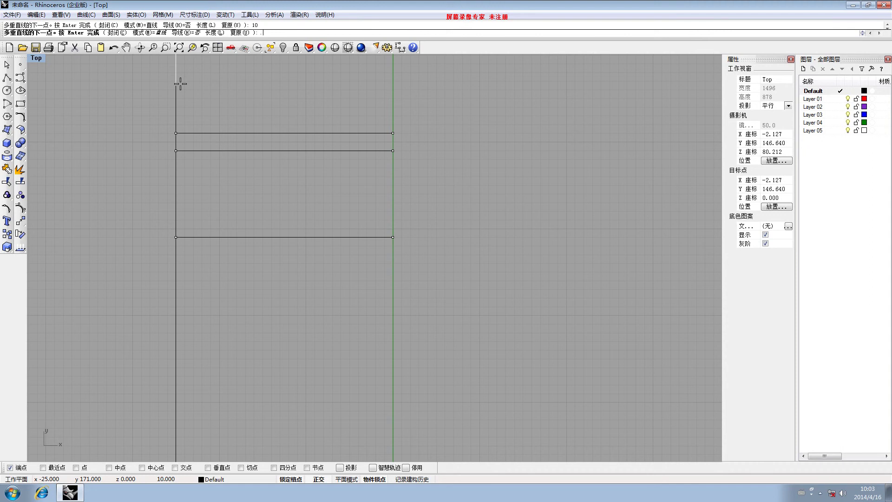
right_drag(185, 74, 200, 182)
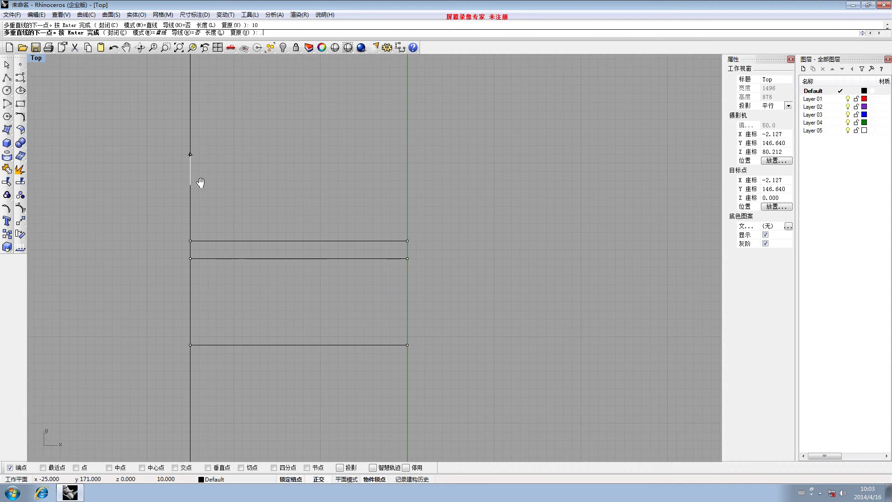
click(403, 160)
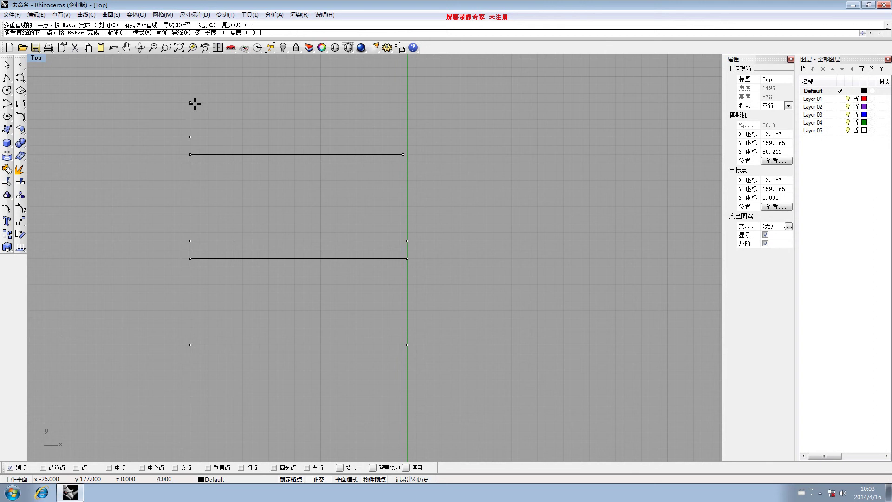
click(403, 132)
right_click(386, 124)
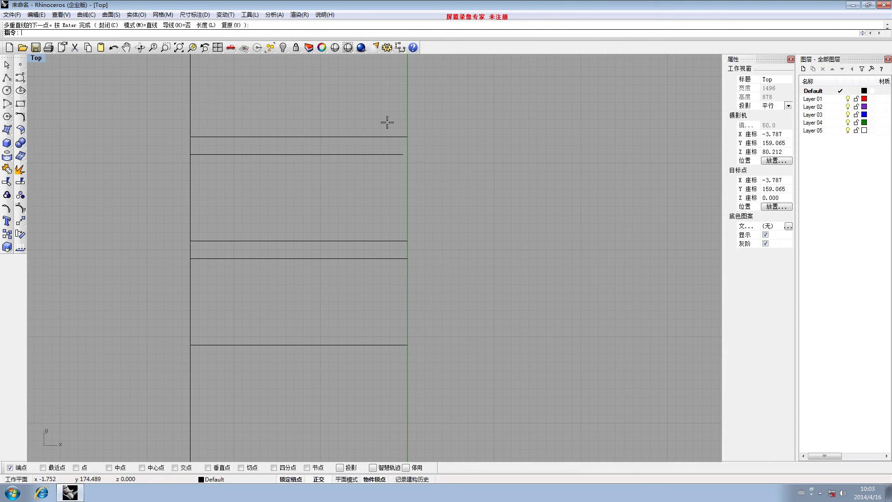
Start a new polyline at the outline's upper-left corner, go 10 units down the left edge and draw a horizontal segment across the Y axis.
scroll(273, 189, down, 5)
right_drag(258, 114, 273, 239)
scroll(269, 162, up, 5)
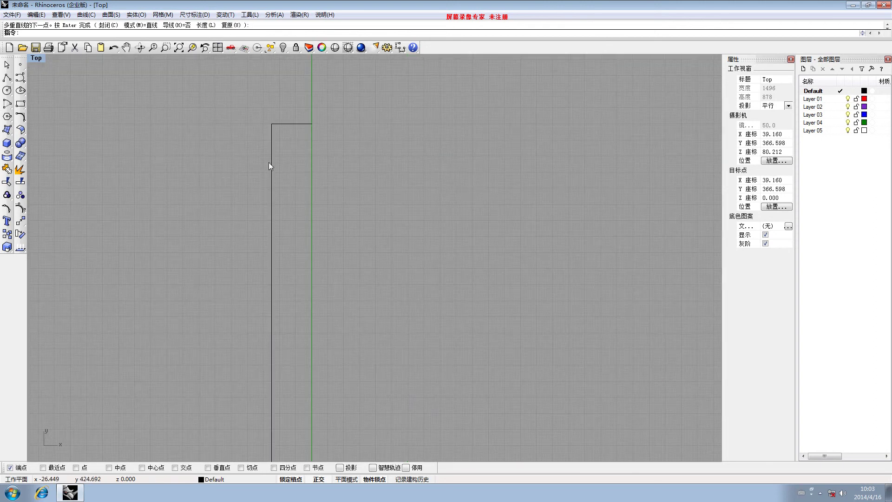
right_click(243, 112)
click(286, 116)
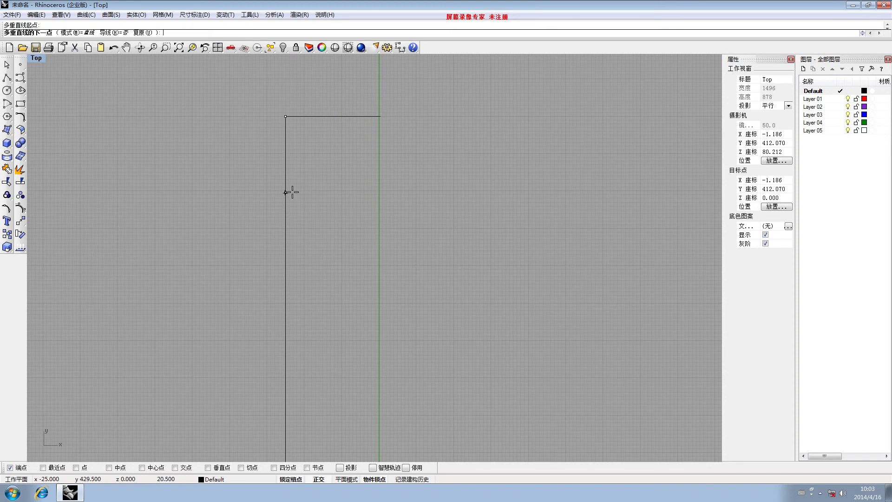
text(10)
key(Return)
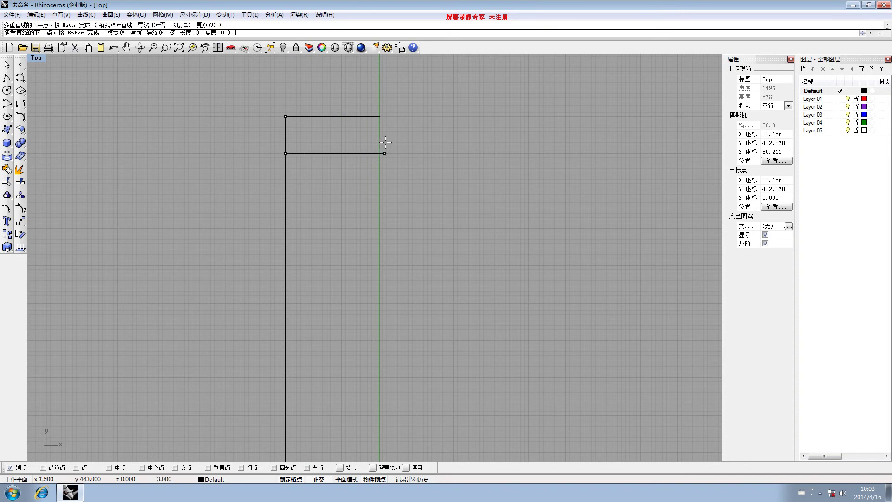
click(384, 153)
Continue the polyline 2 units down the left edge and draw a horizontal segment across the Y axis.
scroll(271, 169, up, 3)
click(286, 153)
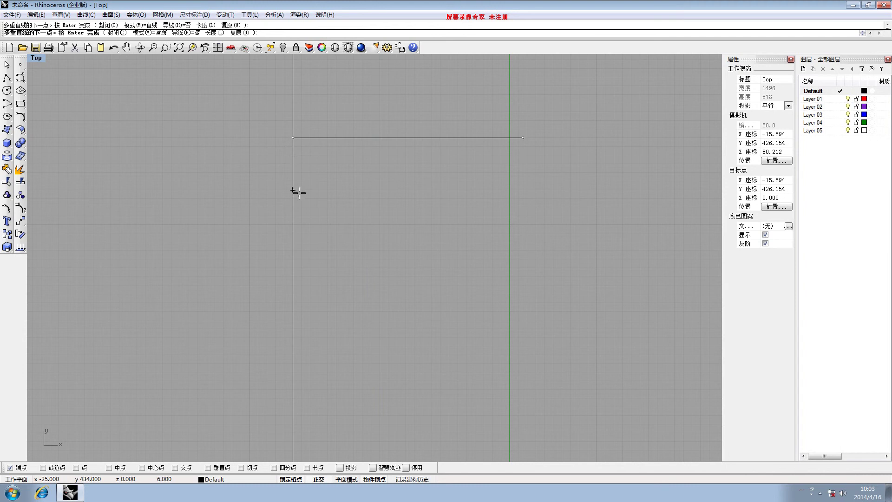
key(Return)
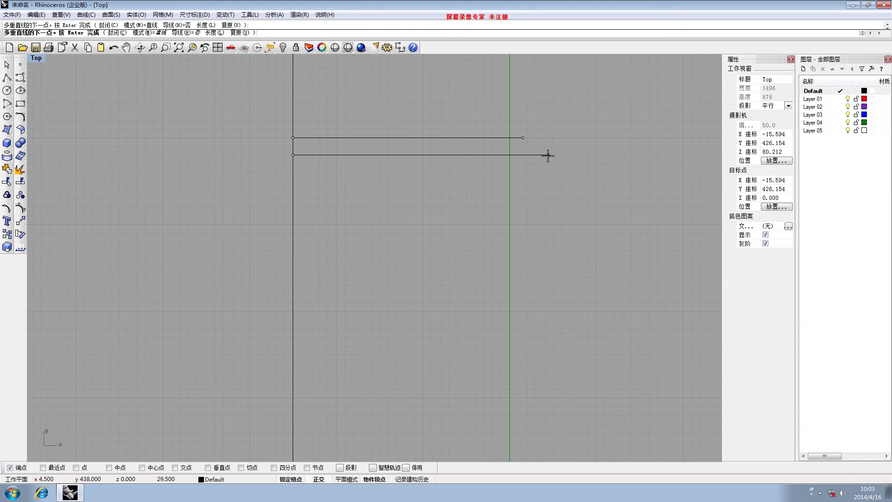
click(519, 155)
Return to the left edge, continue the polyline 10 units down and draw a horizontal segment to the Y axis.
click(293, 155)
text(10)
key(Return)
click(292, 241)
click(510, 242)
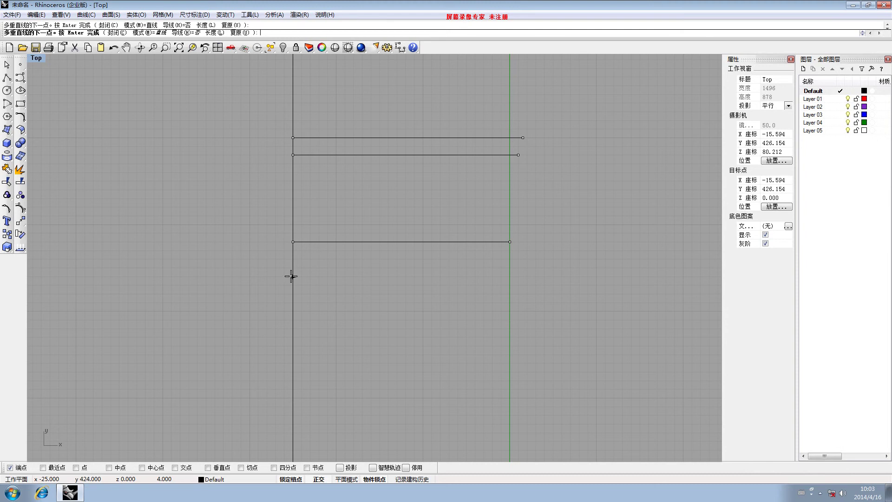
Continue the polyline another 2 units down the left edge and draw a horizontal segment across to the Y axis.
text(2)
key(Return)
click(293, 268)
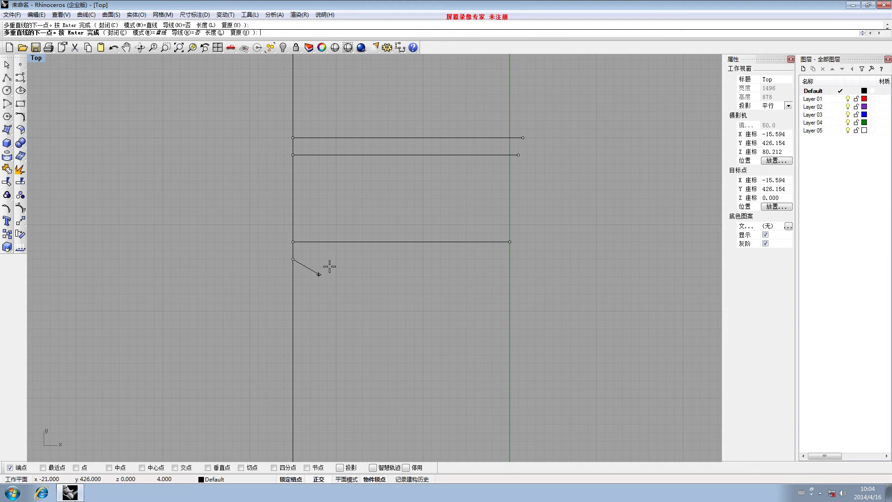
click(512, 267)
Continue the polyline 8 units down the left edge and draw a horizontal segment across to the Y axis.
scroll(294, 300, down, 5)
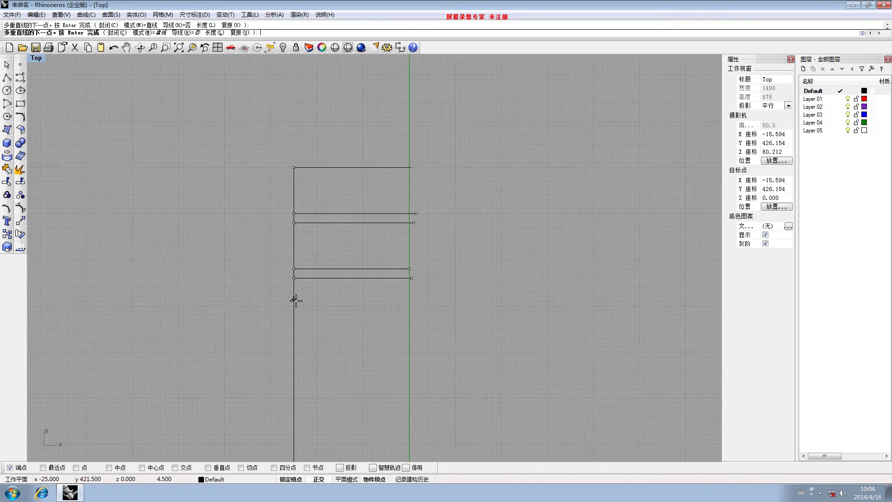
right_drag(319, 322, 312, 277)
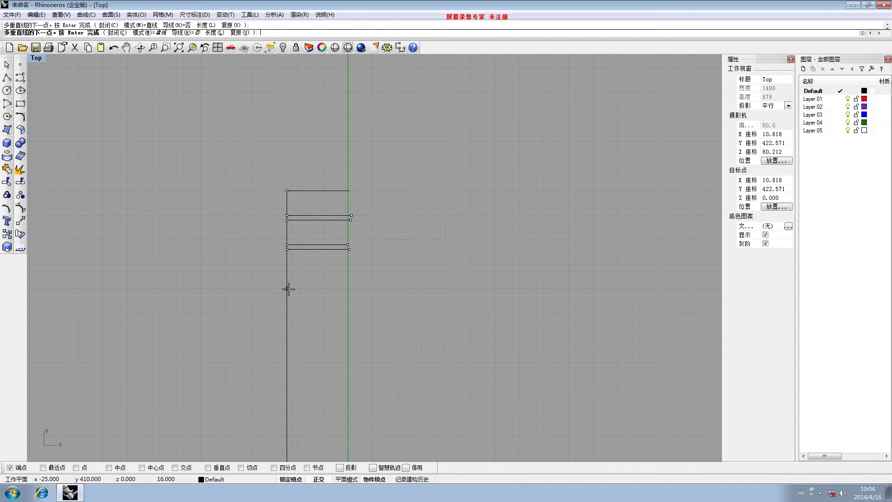
text(8)
key(Return)
click(348, 269)
Continue the polyline 20 units down the left edge and draw a horizontal segment across to the Y axis.
scroll(349, 269, up, 3)
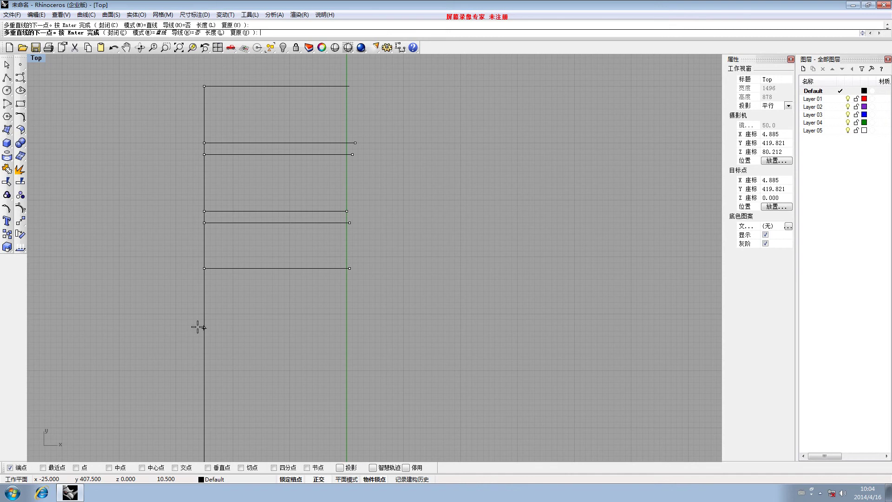
text(20)
key(Return)
click(350, 384)
Continue the polyline 9 units down the left edge, draw a horizontal segment across to the Y axis and finish the polyline.
right_drag(195, 400, 247, 295)
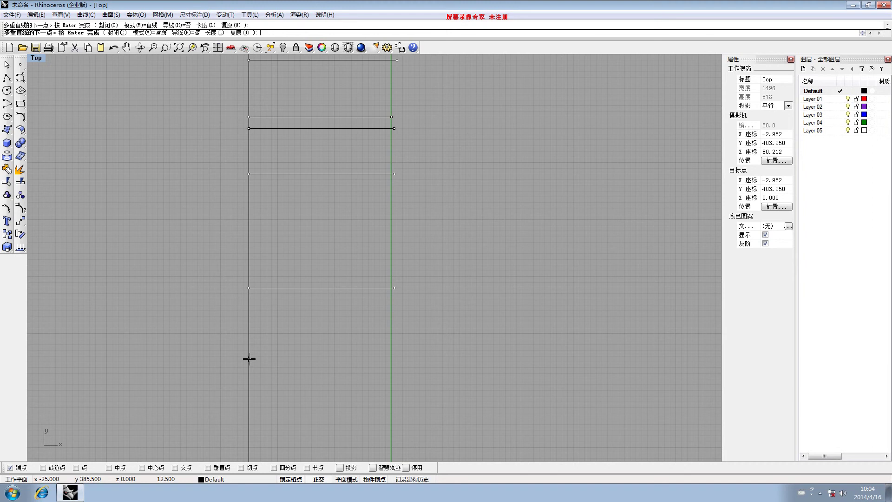
text(9)
key(Return)
click(394, 338)
right_click(393, 336)
Examine the horizontal divisions along the full height of the half-outline.
scroll(386, 348, down, 5)
right_drag(378, 360, 329, 173)
scroll(328, 181, down, 2)
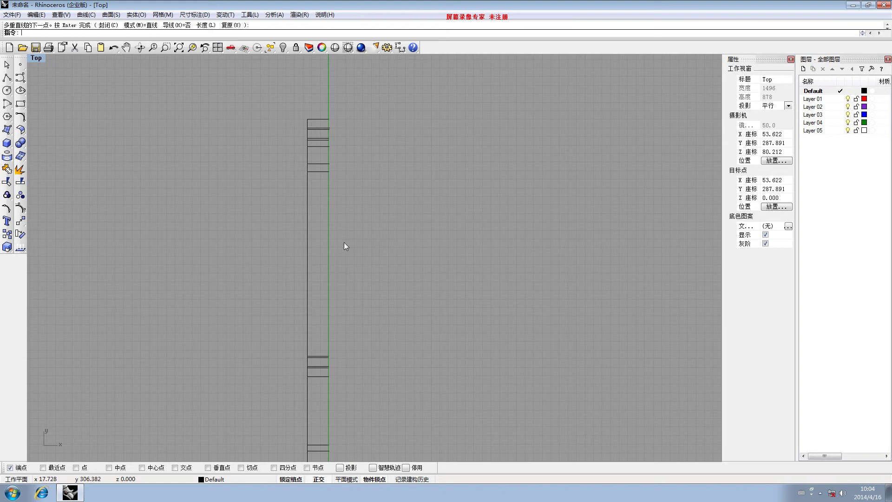
scroll(319, 233, down, 2)
right_drag(325, 237, 321, 231)
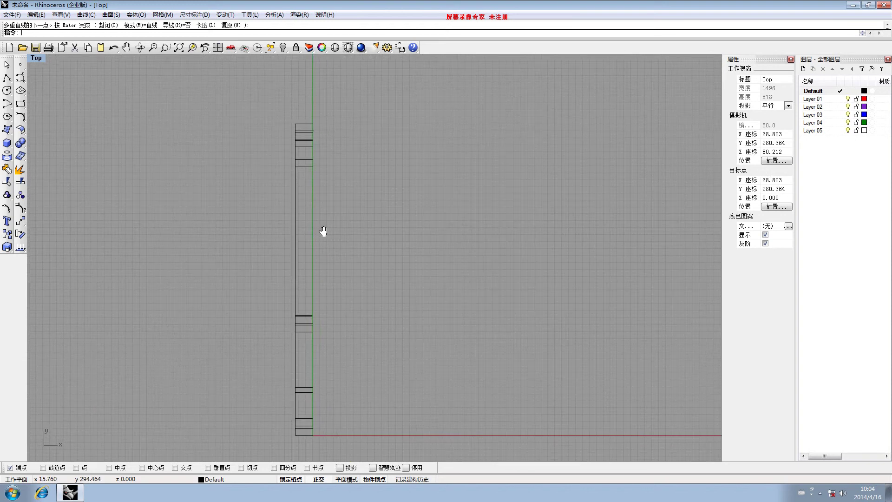
right_drag(307, 193, 272, 188)
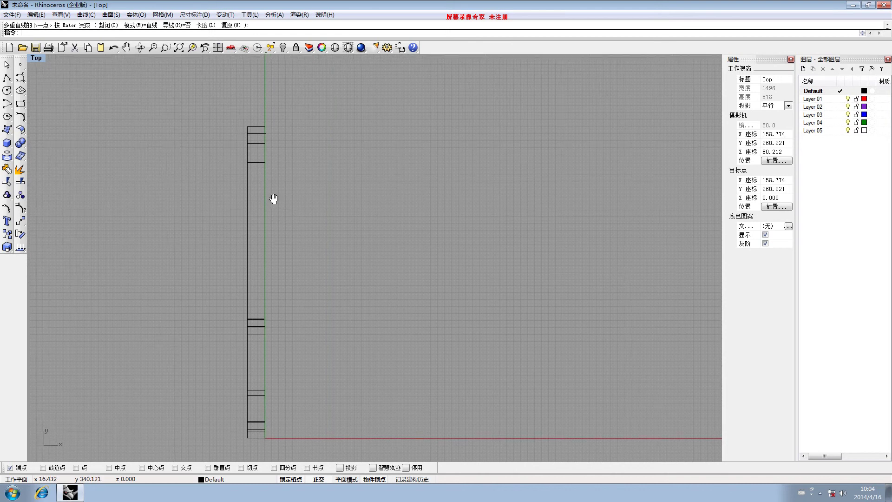
right_drag(283, 303, 288, 253)
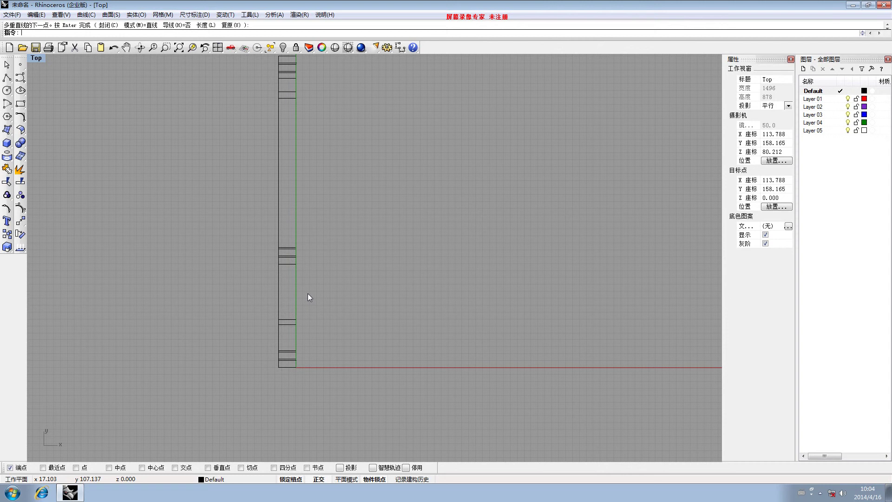
right_drag(305, 349, 248, 303)
Draw an arc from X -21 on the base line to X -21 on the line 10 units above, using the Direction option to bulge it toward the left edge.
scroll(285, 281, up, 15)
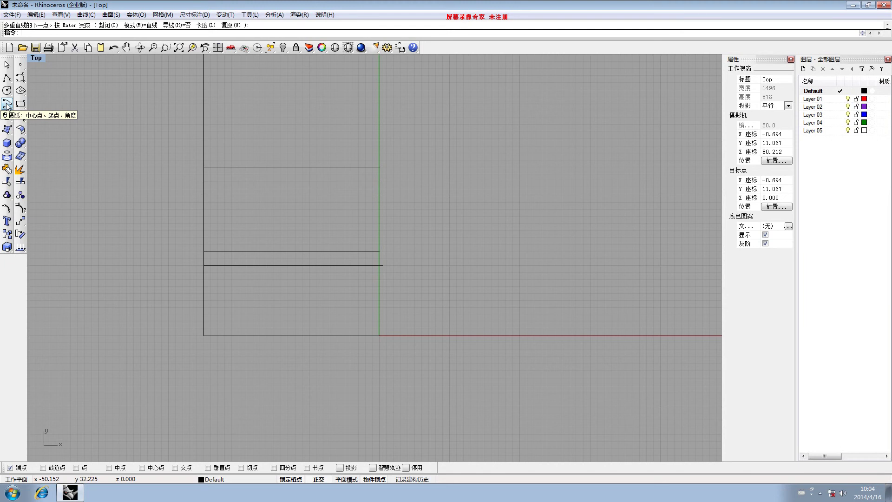
click(7, 104)
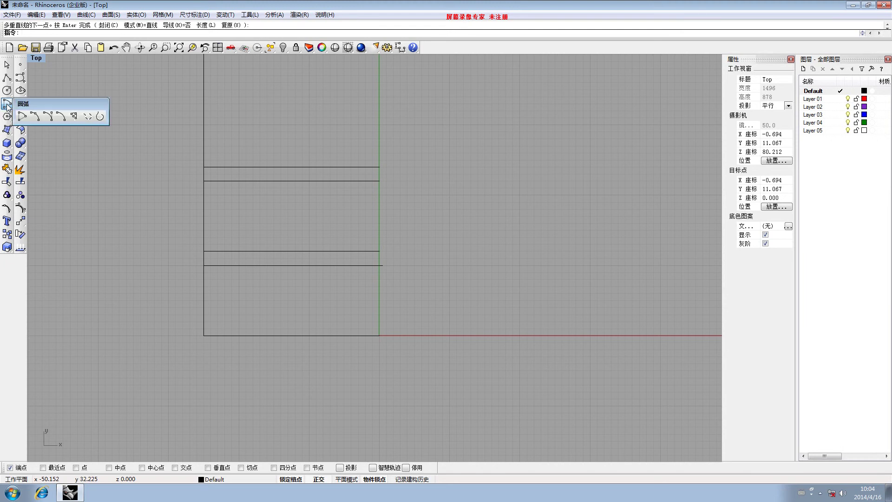
click(48, 116)
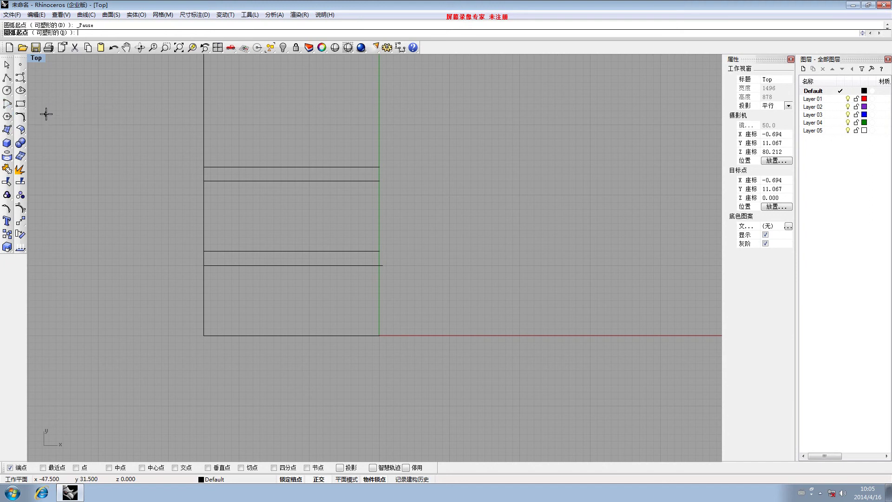
scroll(213, 342, up, 4)
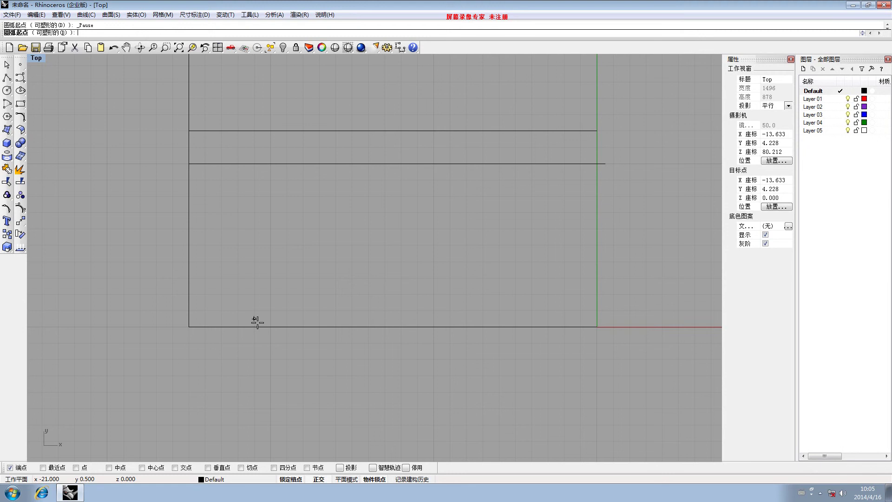
click(255, 326)
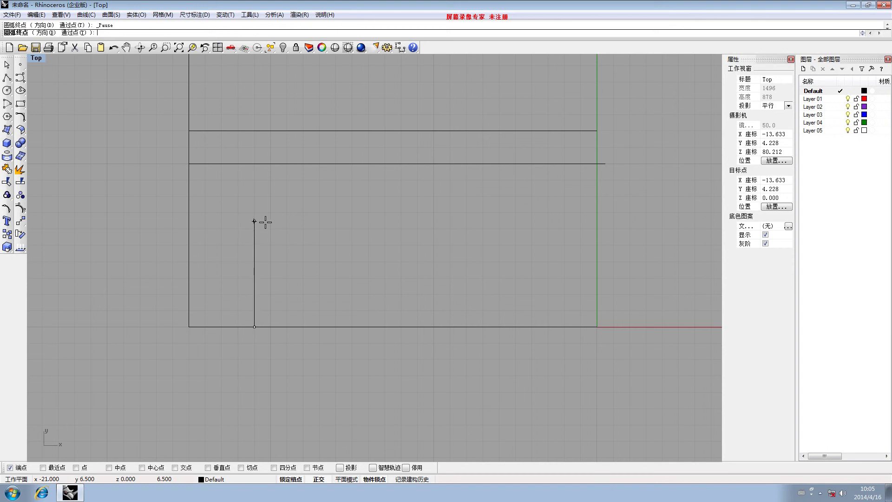
click(262, 164)
key(d)
key(Return)
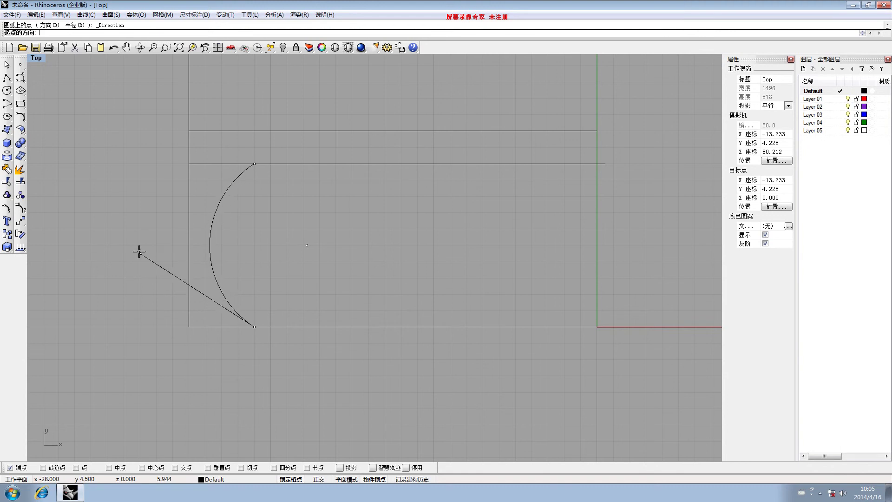
click(104, 252)
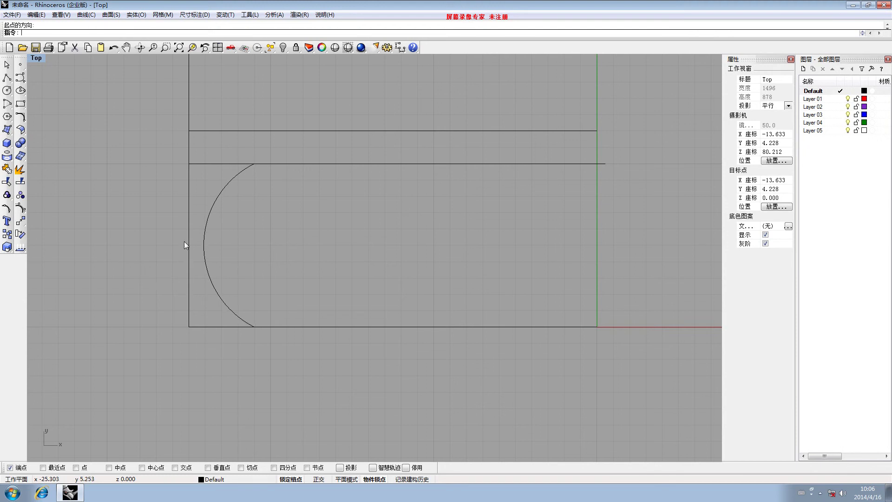
Draw a vertical polyline from the arc's upper end up to the next horizontal line, 2 units above.
click(7, 78)
scroll(258, 160, up, 3)
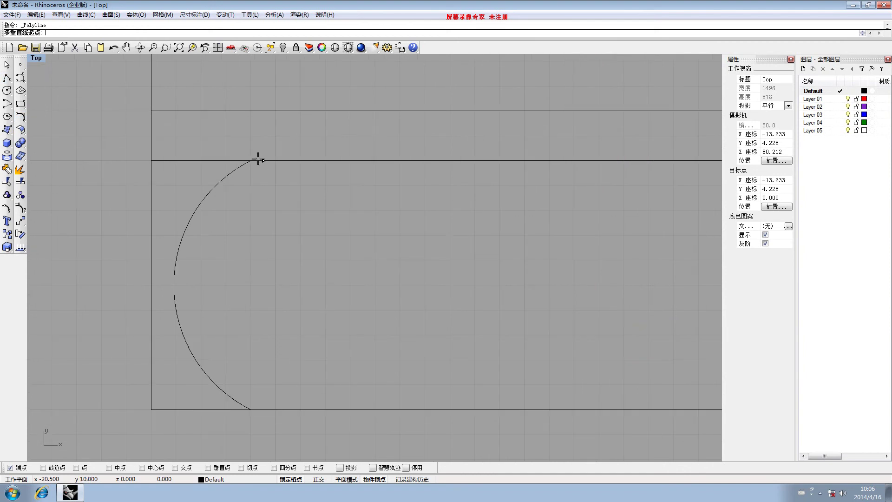
click(257, 160)
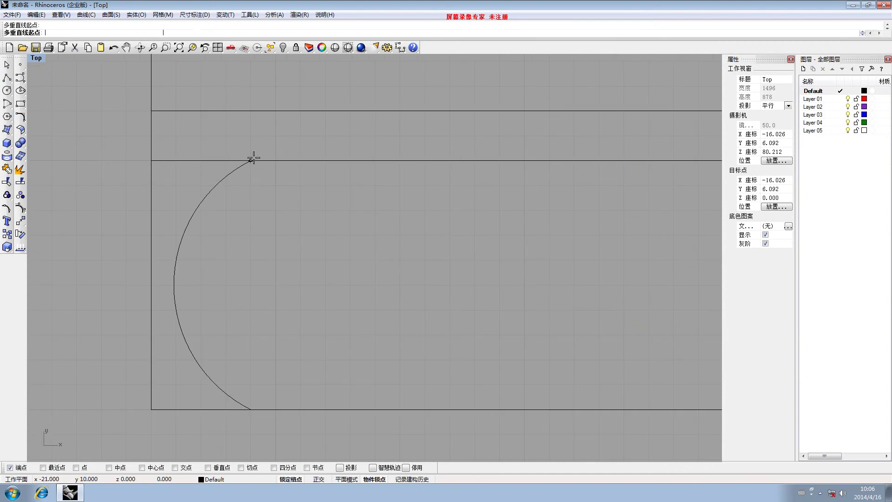
click(251, 110)
key(Return)
scroll(269, 155, down, 4)
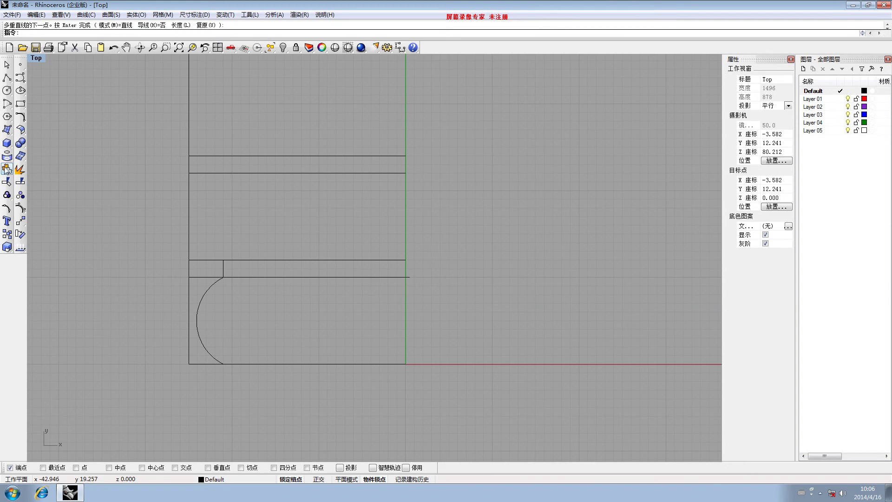
click(7, 104)
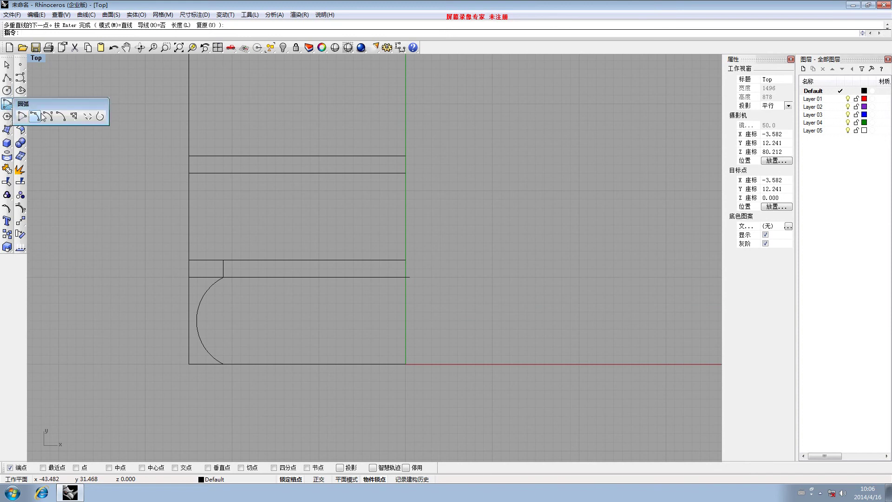
click(41, 115)
click(223, 260)
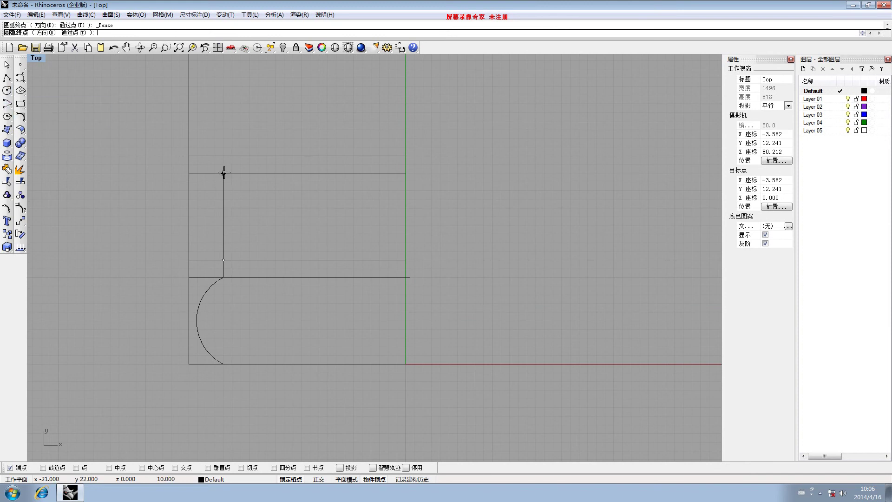
click(223, 173)
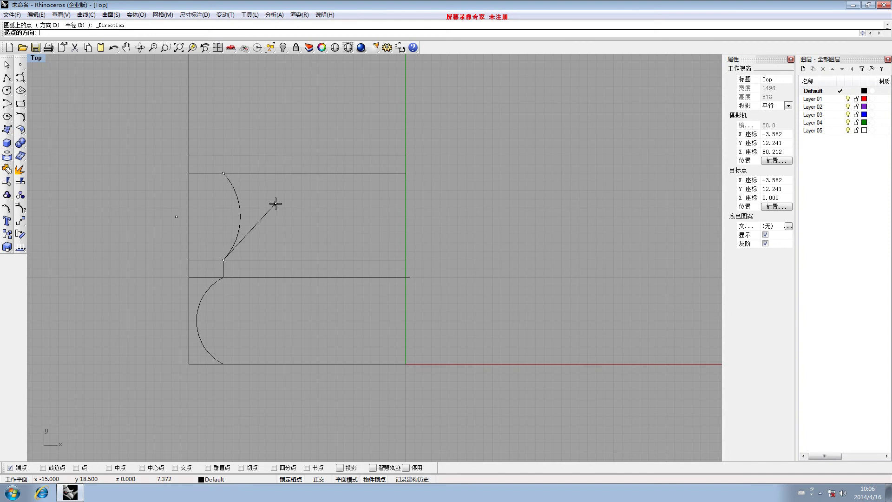
key(Escape)
Draw an arc from X -21, Y 12 to X -16 on the line 10 units above, using a start direction that bulges it toward the Y axis.
key(Return)
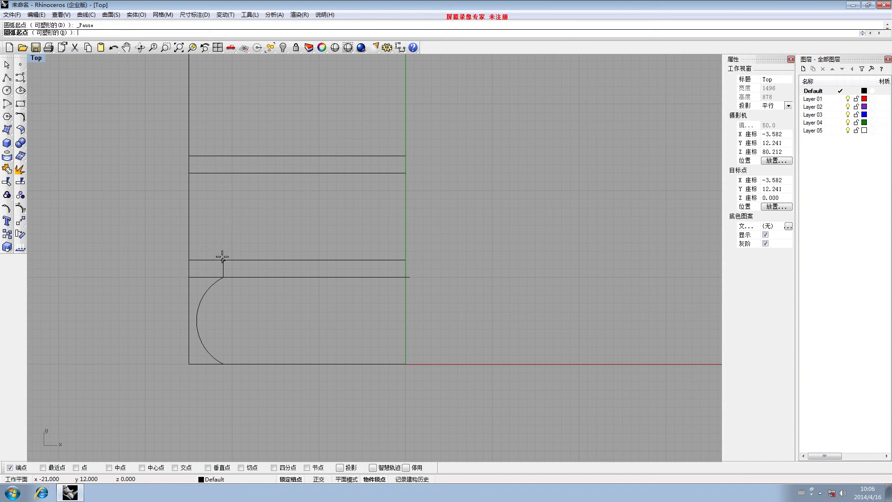
click(223, 259)
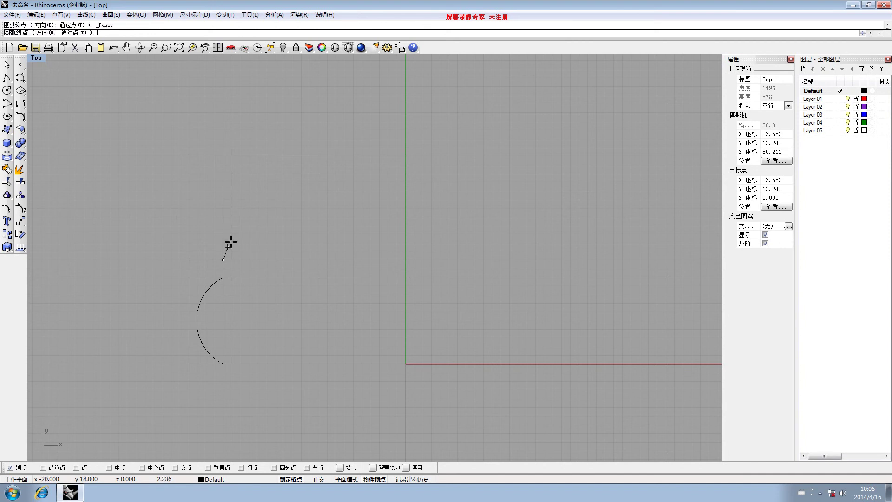
click(266, 172)
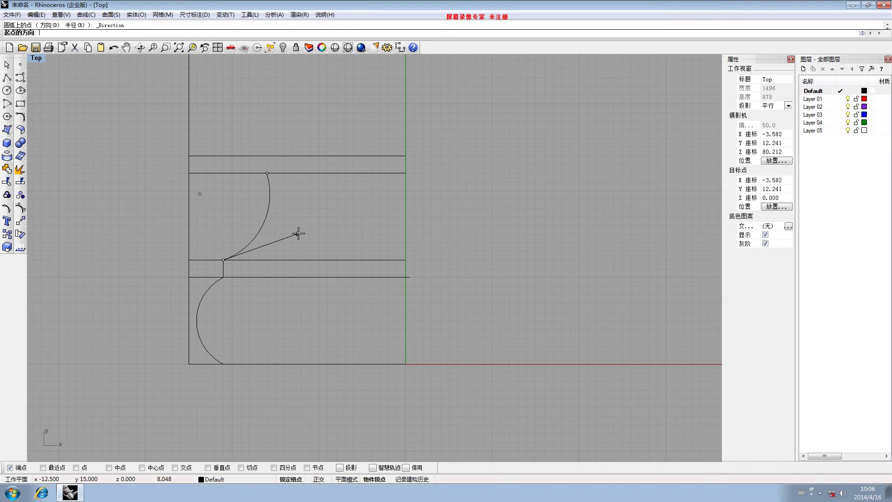
click(297, 233)
Draw a vertical polyline from the arc's upper end at X -16 up to the next horizontal line, 2 units above.
scroll(286, 191, down, 5)
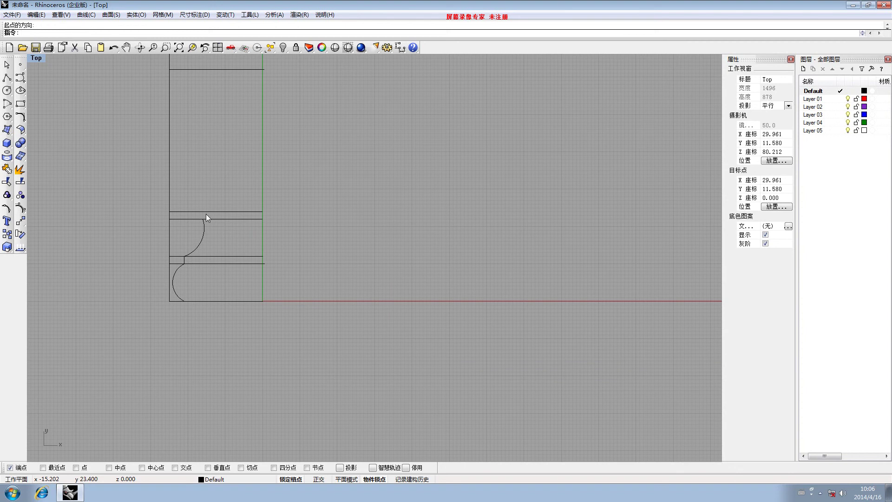
click(7, 78)
scroll(180, 195, up, 6)
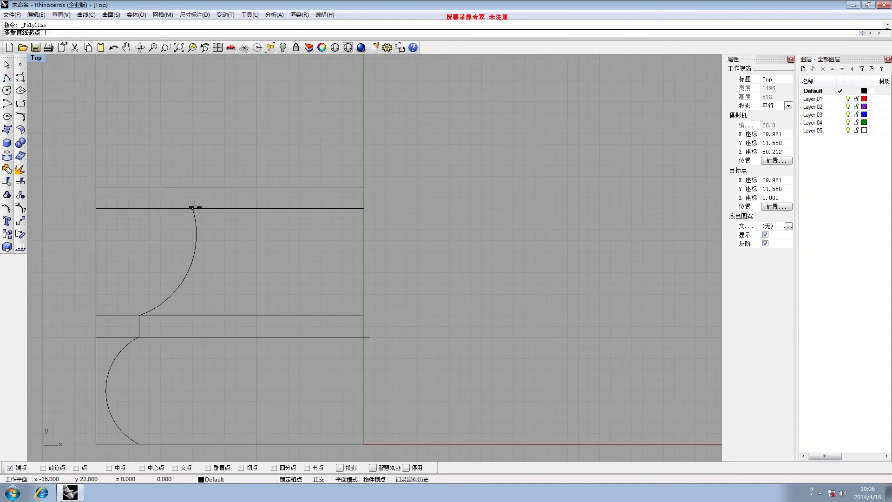
click(194, 207)
click(193, 187)
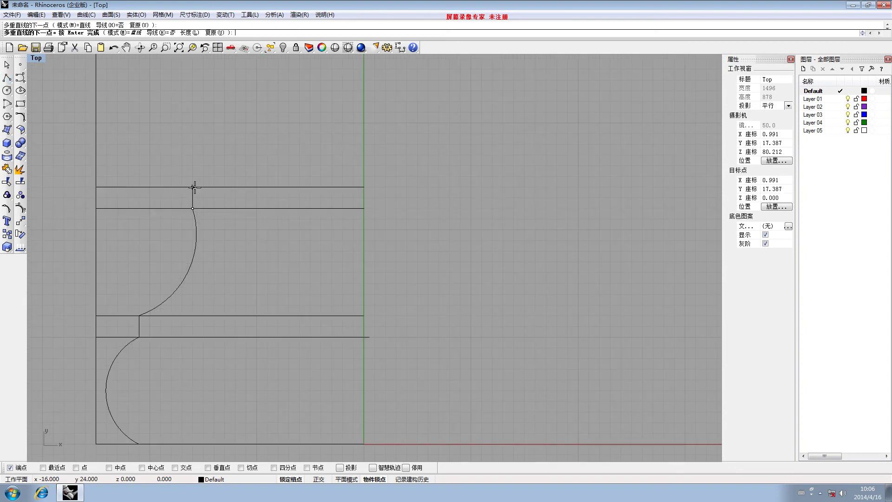
right_click(194, 187)
Draw an arc from the polyline's top at X -16, Y 24 to X -24, Y 62, bulging it toward the Y axis.
scroll(199, 160, down, 5)
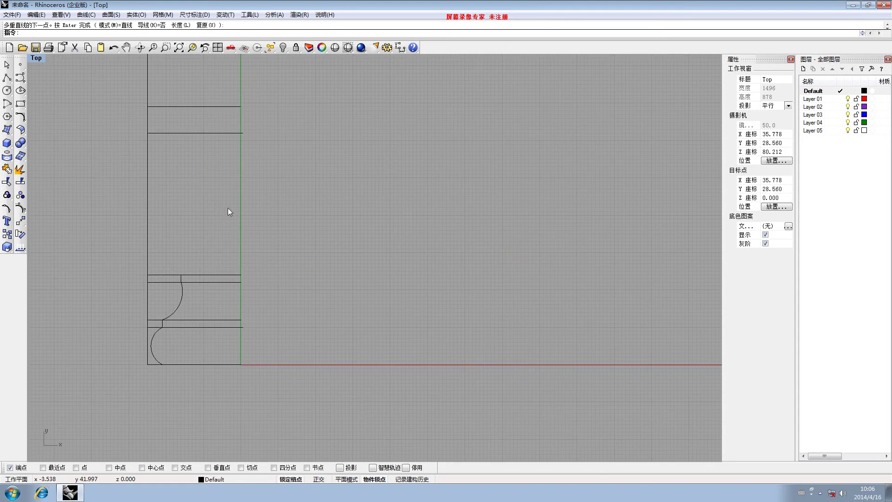
click(7, 103)
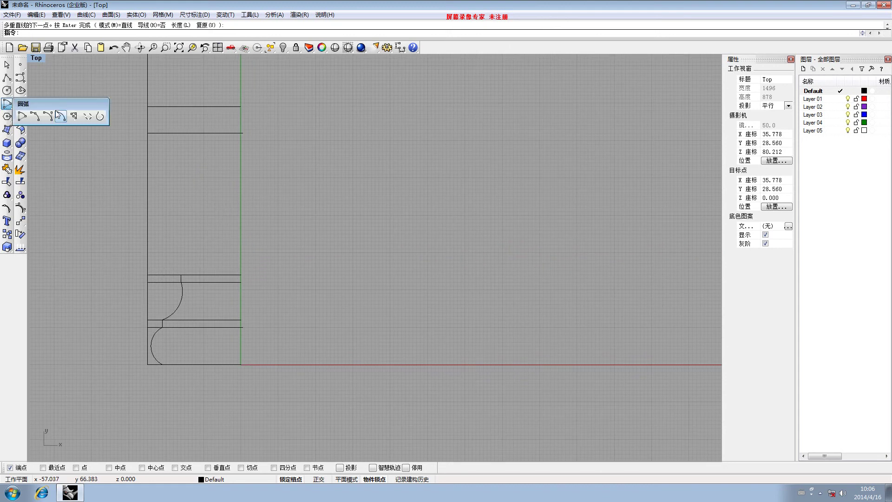
click(56, 116)
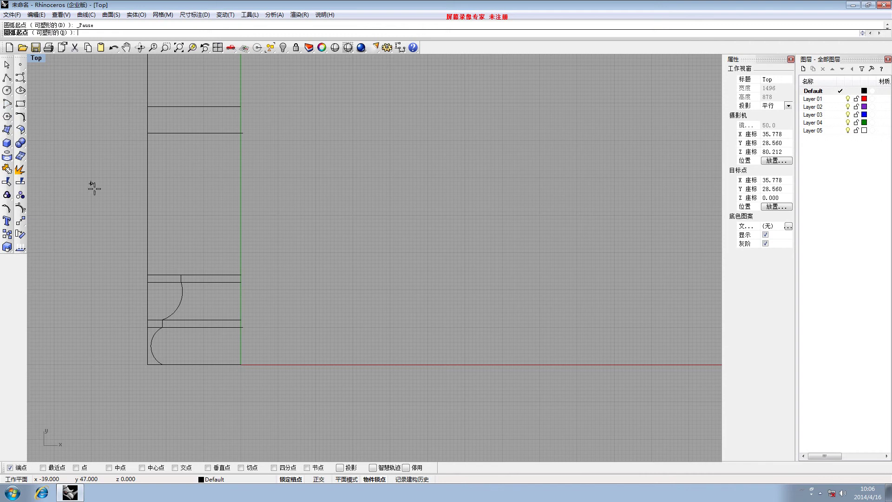
click(182, 275)
scroll(148, 134, up, 5)
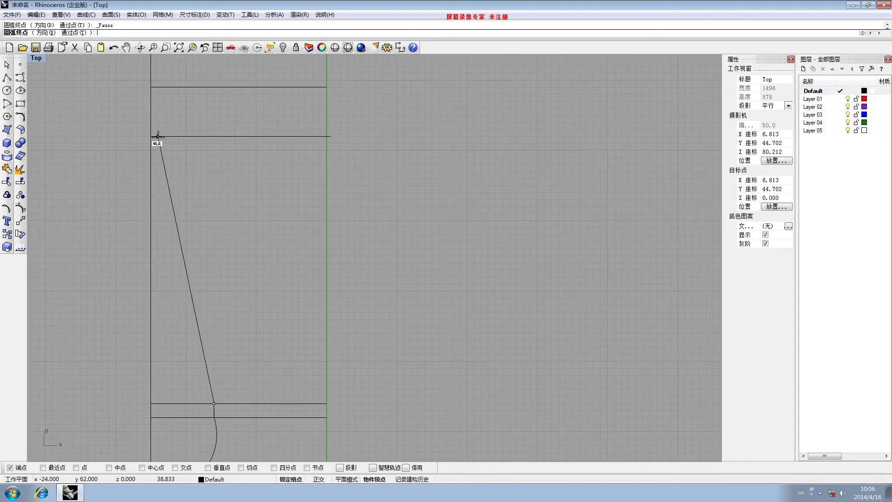
click(158, 136)
click(243, 173)
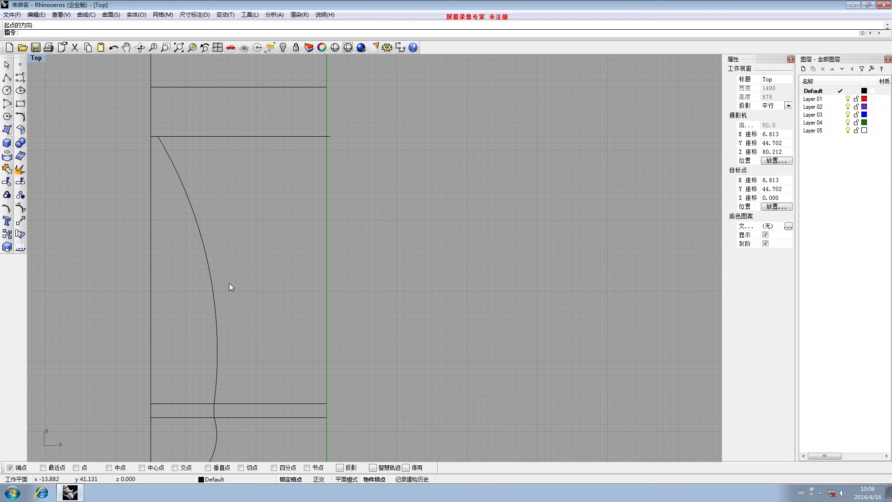
Rebuild the long arc with 6 points and degree 3, deleting the input, and turn on its control points.
click(213, 285)
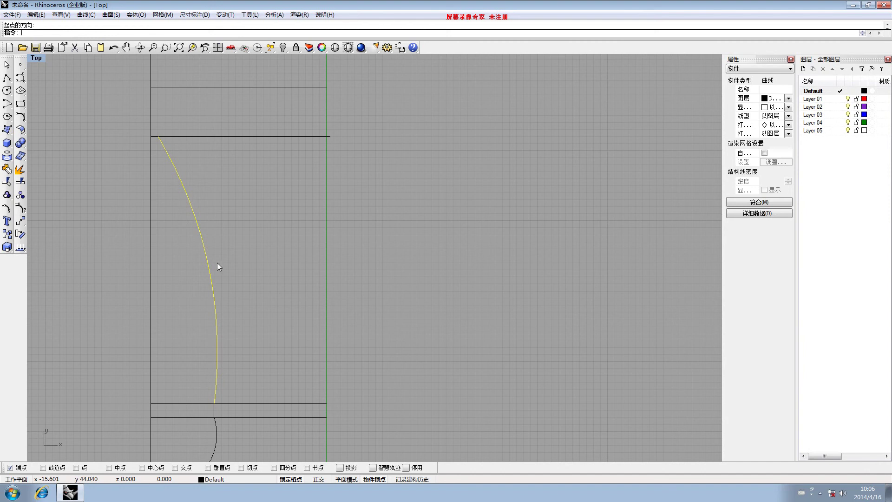
click(19, 119)
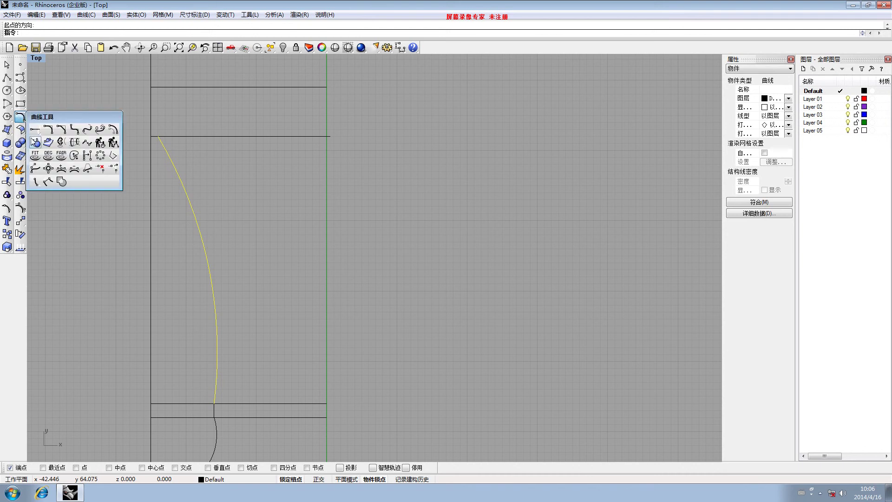
click(100, 143)
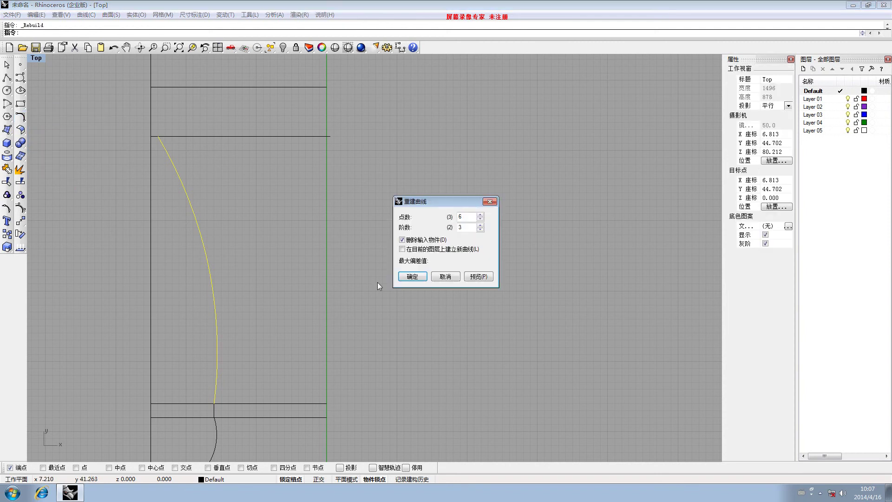
drag(426, 202, 305, 194)
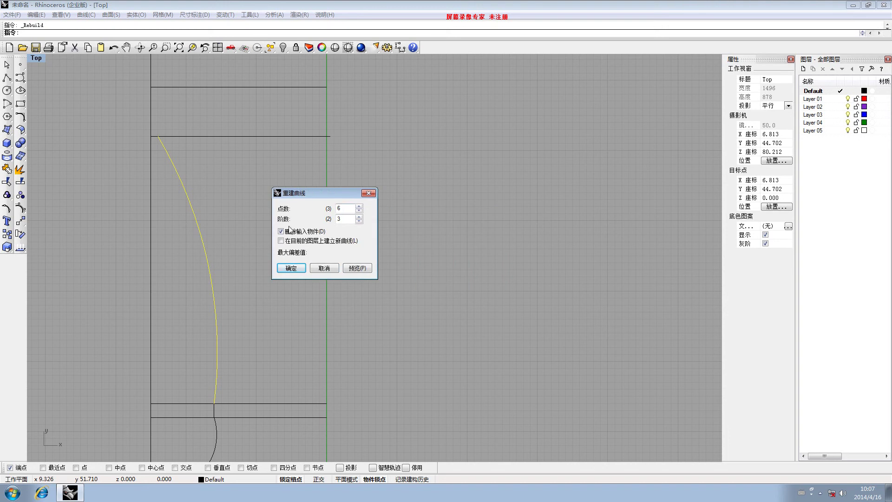
click(290, 269)
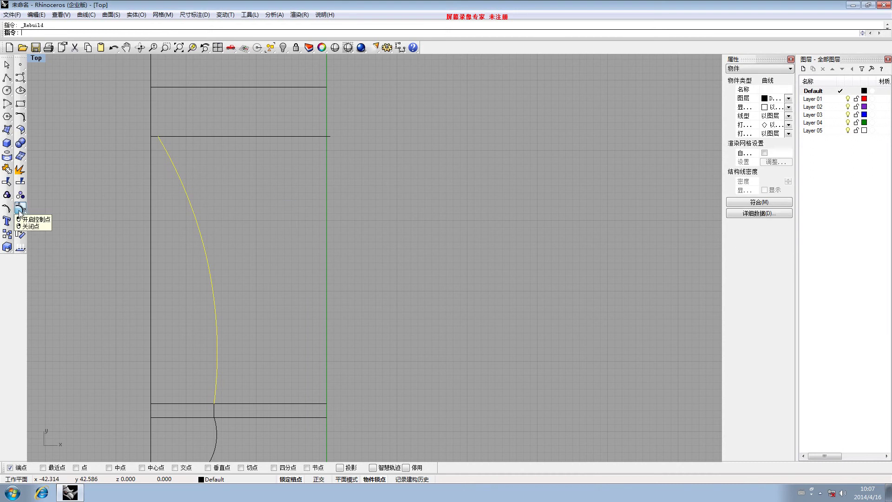
click(20, 209)
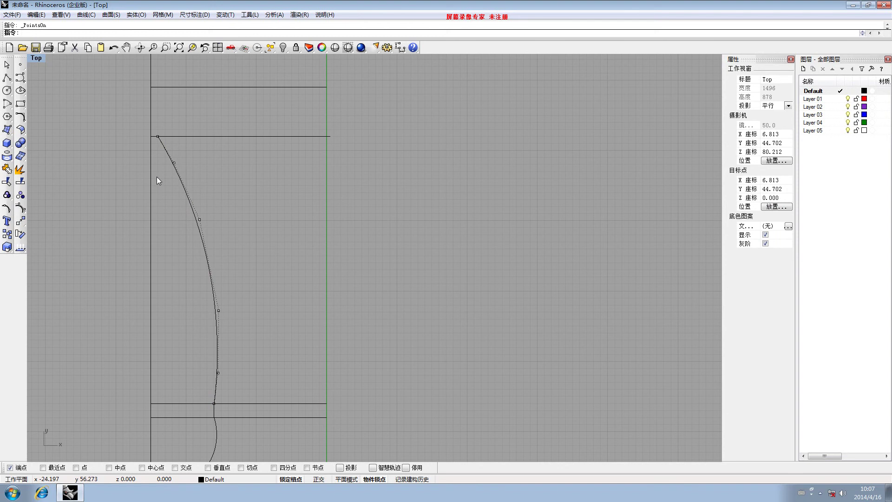
Move the two lower interior control points toward the left edge so the curve's lower part bulges outward.
right_drag(203, 368, 208, 327)
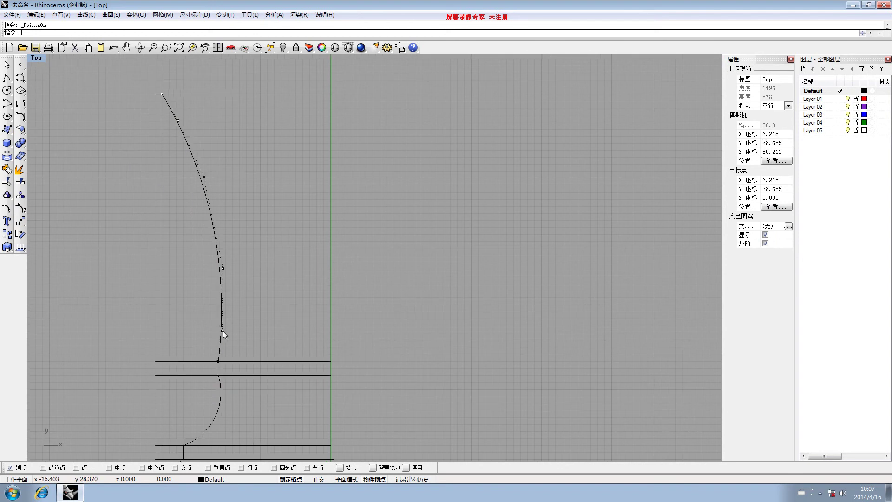
drag(222, 330, 186, 333)
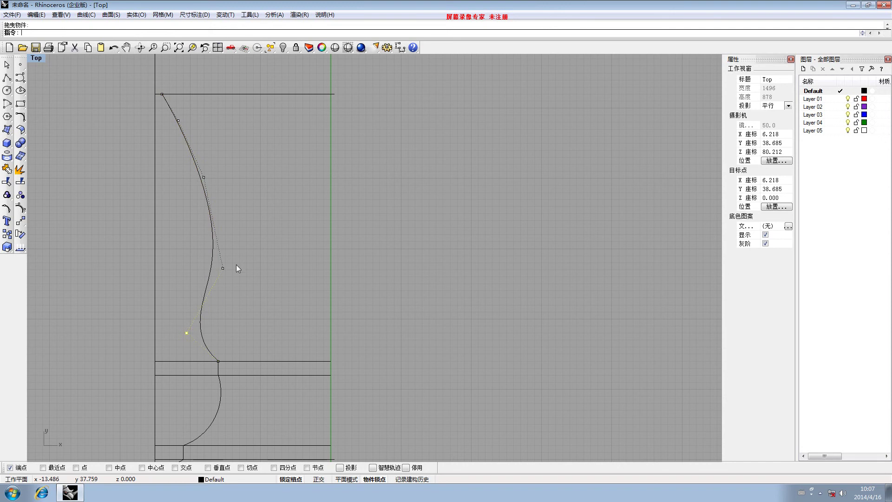
drag(222, 268, 165, 273)
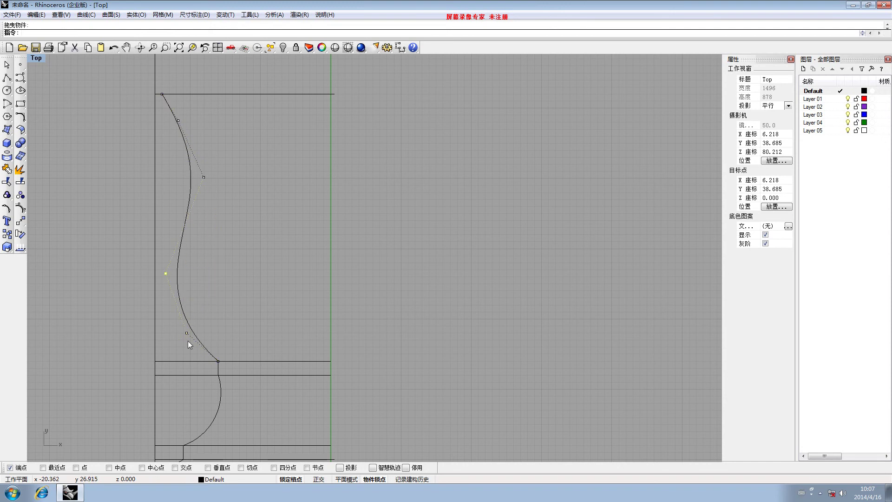
drag(185, 333, 179, 340)
drag(165, 273, 148, 260)
Move the two upper interior control points toward the Y axis to hollow the curve's upper part into an S shape.
scroll(199, 232, down, 3)
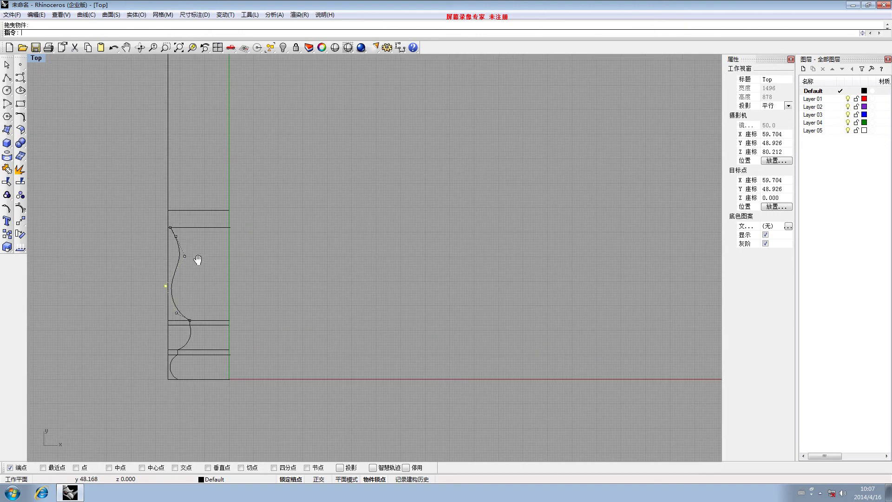
scroll(198, 259, up, 2)
drag(173, 232, 190, 233)
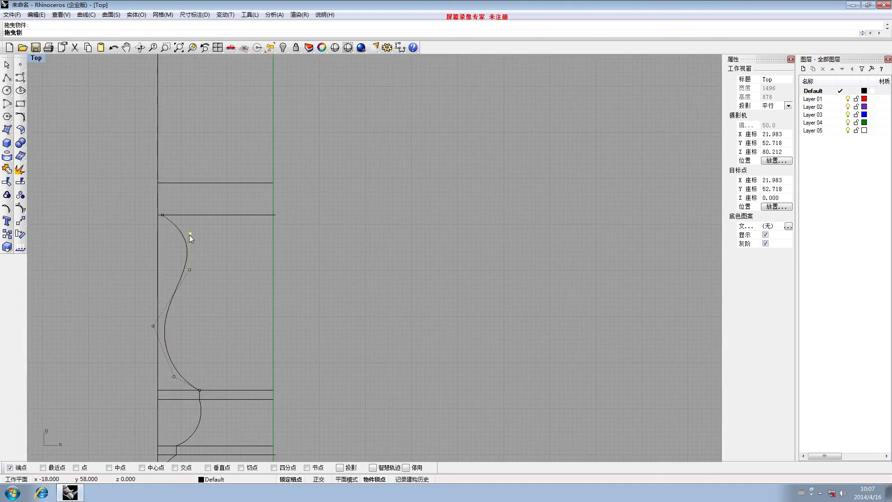
click(191, 270)
drag(191, 271, 198, 277)
drag(210, 284, 216, 287)
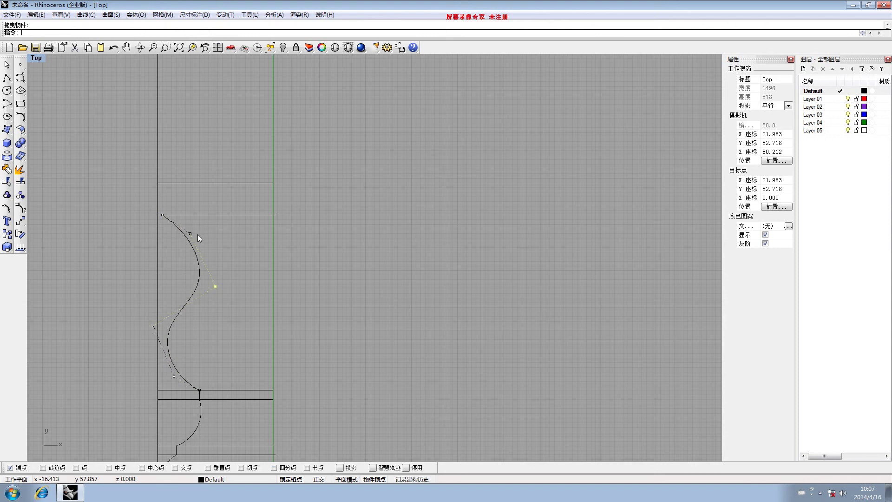
drag(190, 234, 191, 226)
drag(215, 286, 211, 284)
click(196, 227)
Fine-tune the S-curve by nudging its two lower interior points and the inner upper point, and hide the control points.
scroll(175, 260, down, 8)
scroll(167, 311, up, 5)
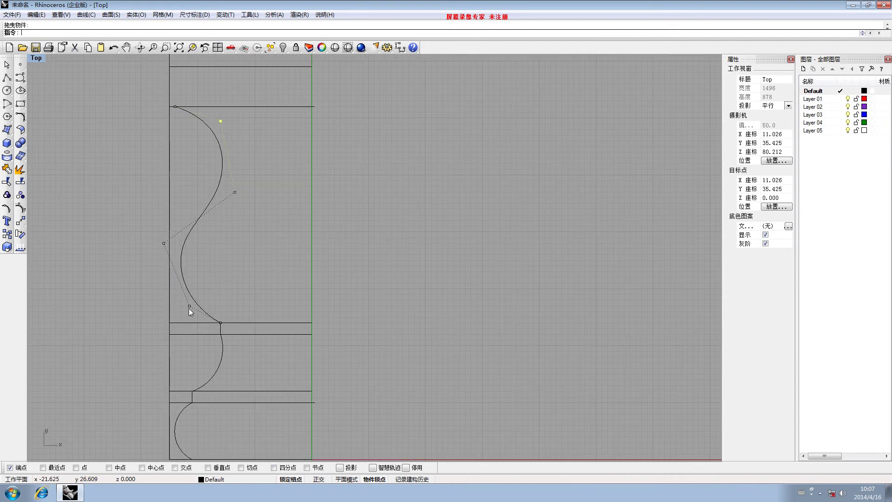
drag(188, 307, 181, 308)
drag(163, 242, 160, 231)
scroll(204, 228, down, 5)
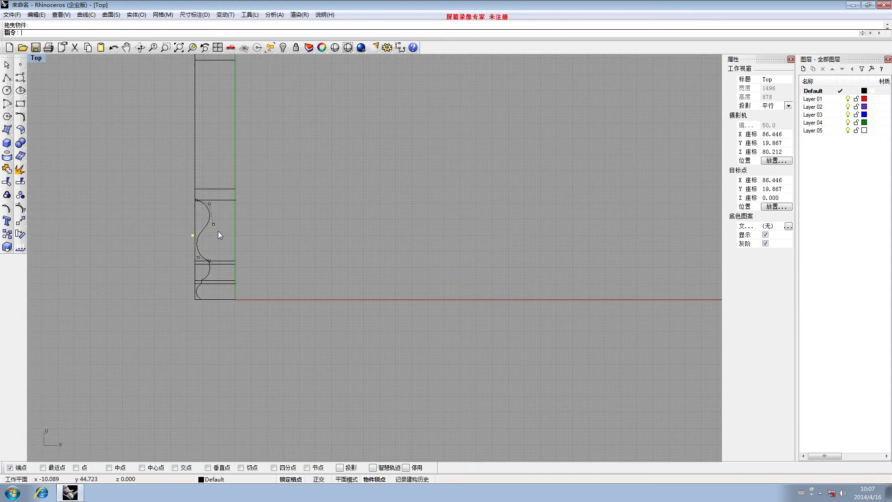
scroll(211, 251, up, 3)
scroll(207, 248, up, 3)
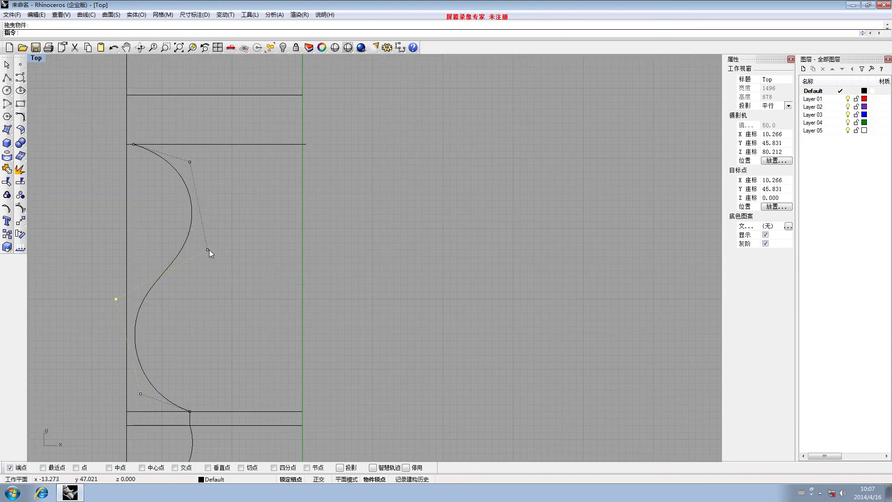
drag(207, 246, 204, 241)
scroll(186, 200, down, 3)
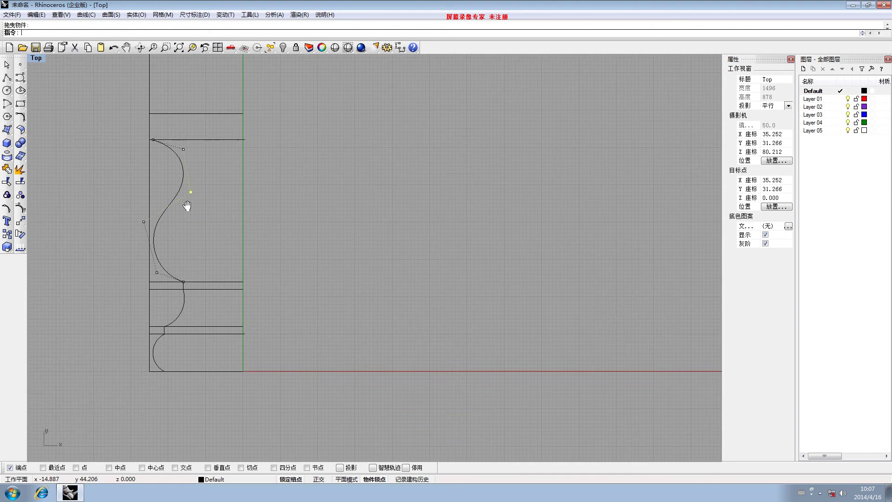
scroll(213, 204, down, 4)
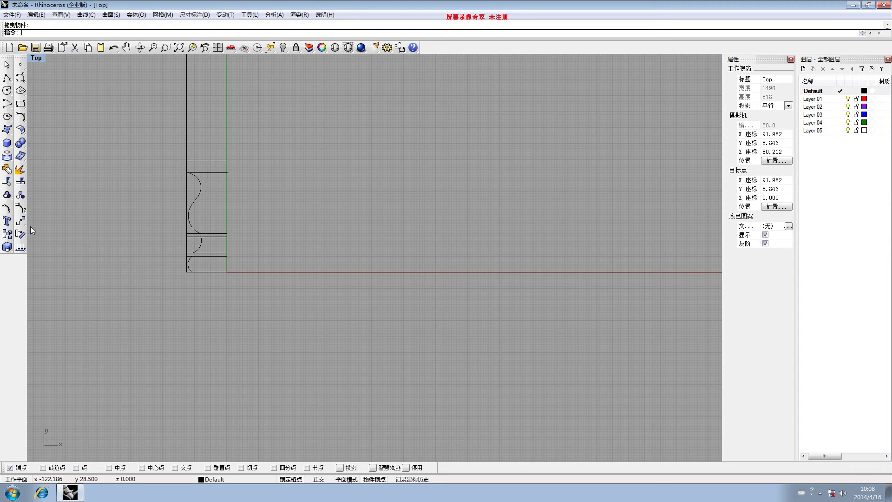
Draw an arc from the S-curve's upper end to about (-19, 69) on the next division line, bulging toward the left edge.
right_drag(222, 175, 218, 205)
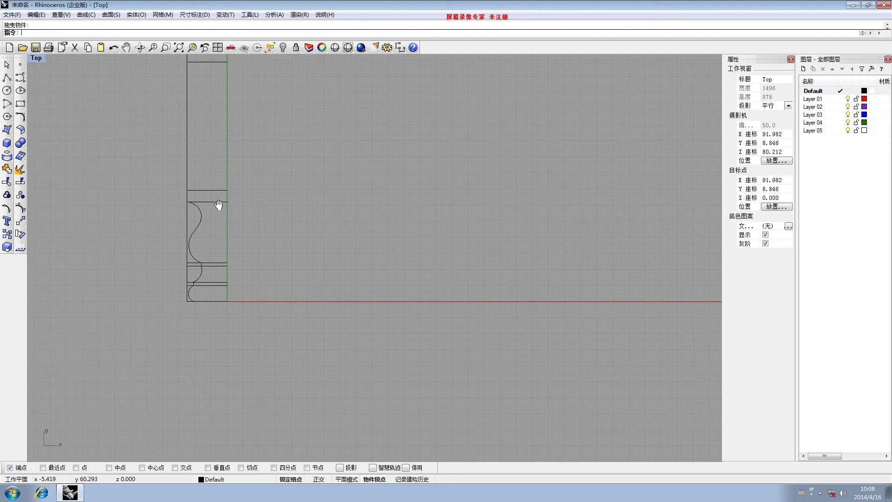
scroll(187, 210, up, 4)
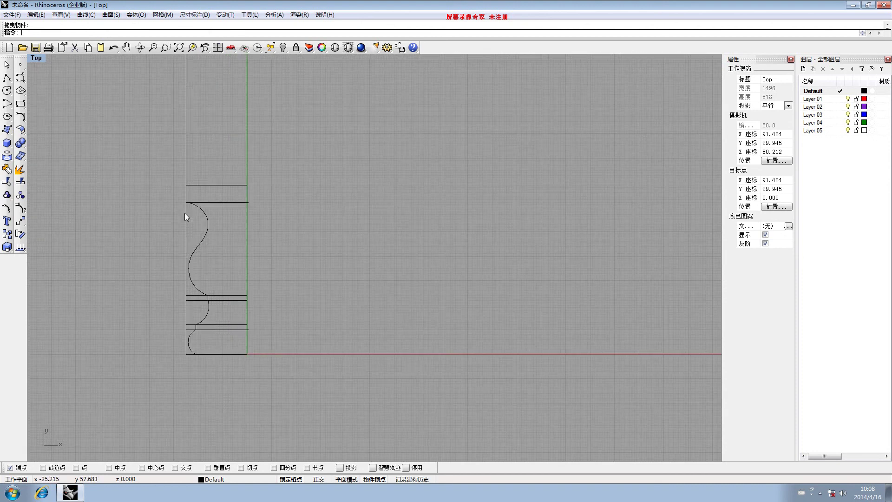
click(9, 105)
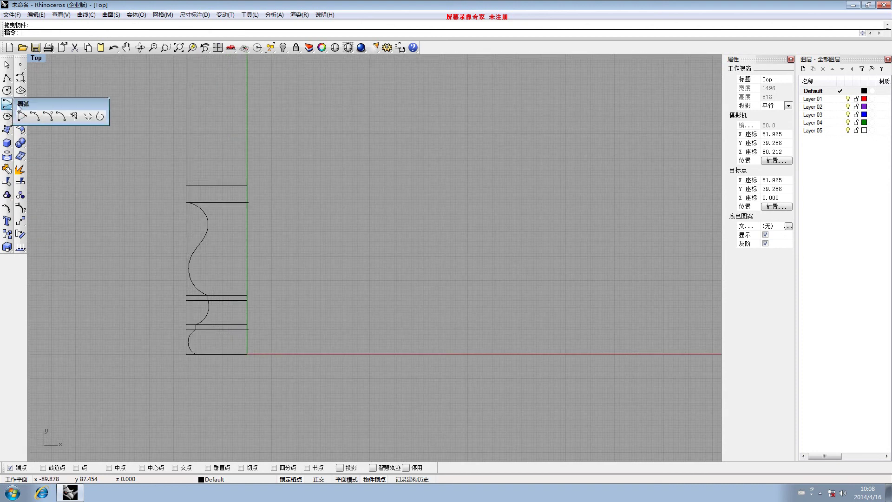
click(48, 116)
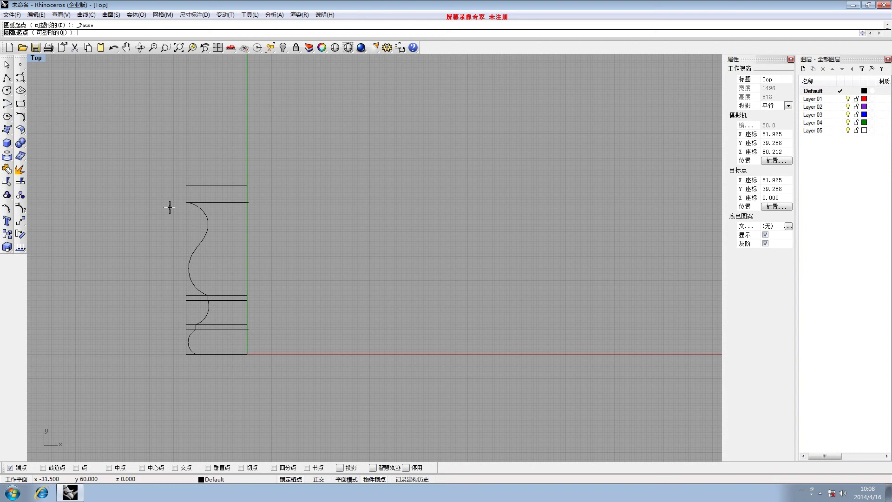
scroll(185, 200, up, 3)
click(196, 200)
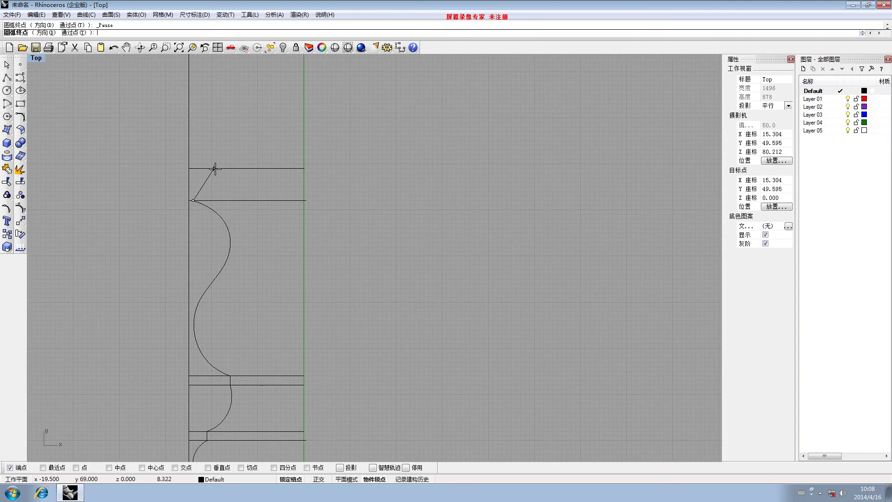
scroll(215, 169, up, 3)
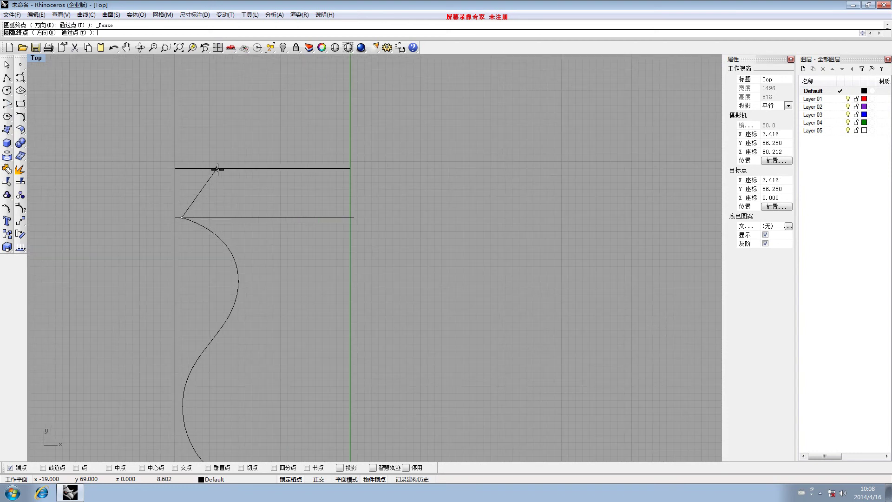
click(217, 169)
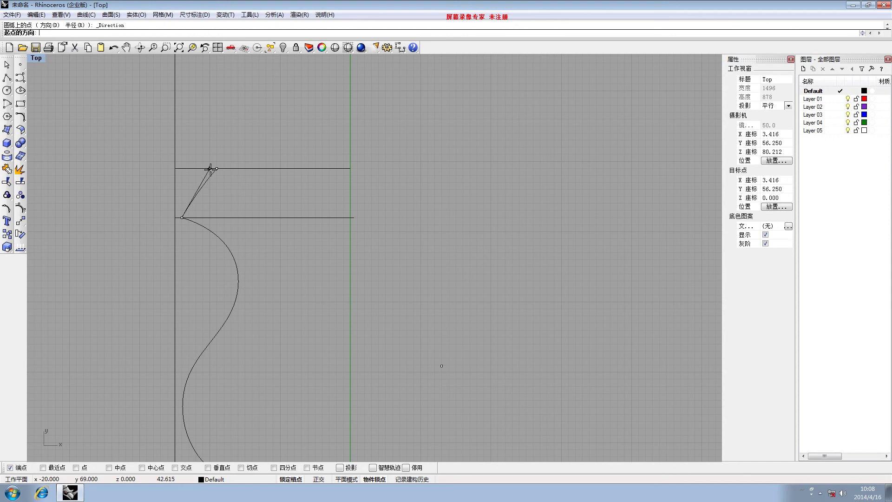
click(186, 156)
scroll(219, 170, down, 8)
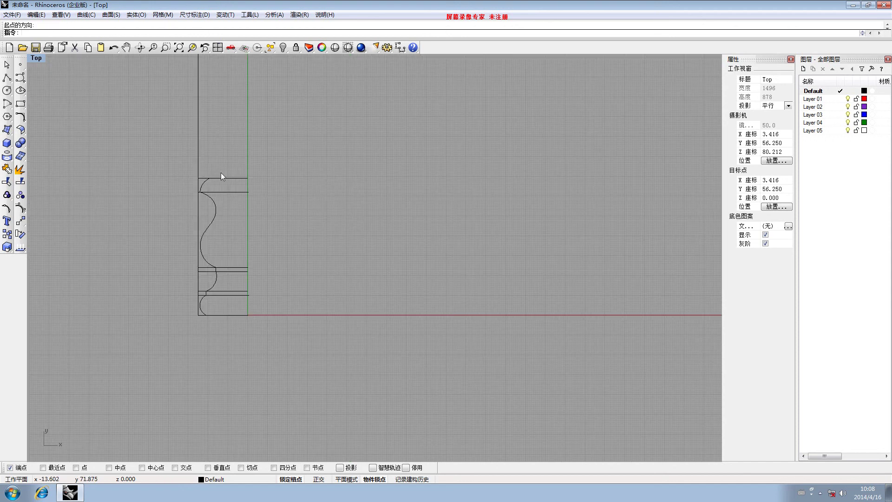
scroll(214, 163, down, 4)
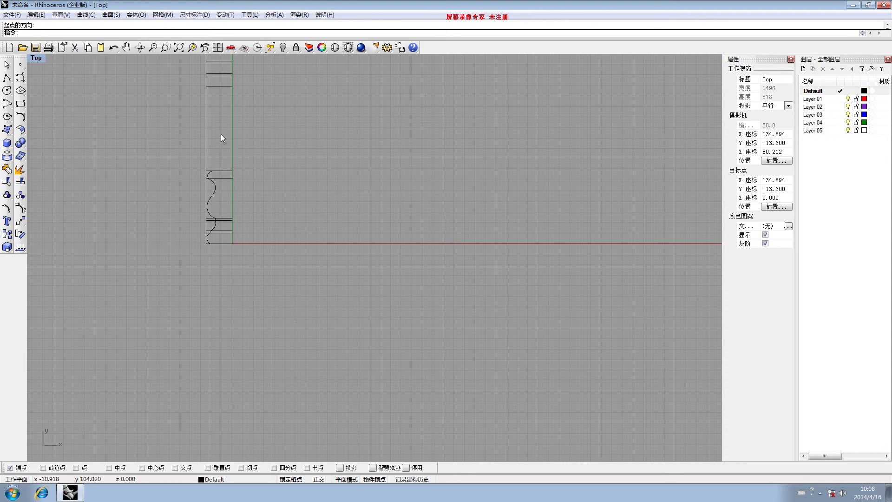
Draw an arc from (-20, 149) to (-20, 159) in the lowest band of the upper division group, bulging toward the left edge.
mouse_move(216, 135)
right_down()
mouse_move(201, 170)
mouse_move(195, 144)
right_up()
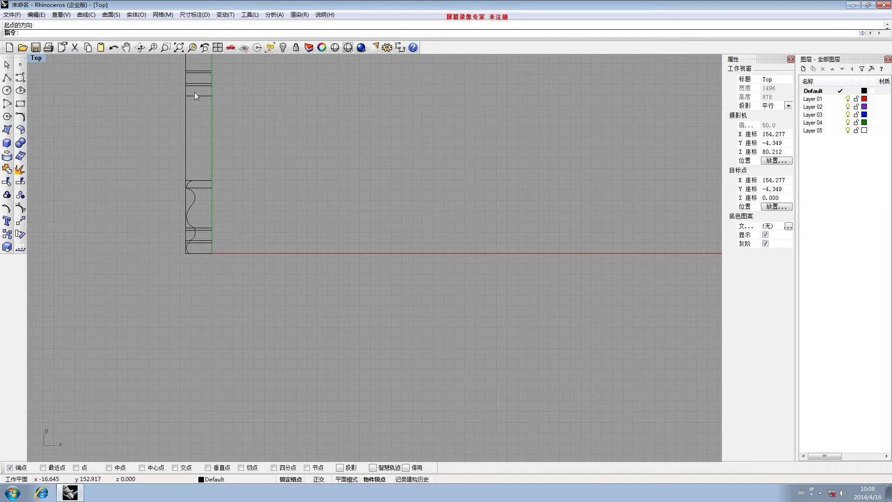
right_drag(199, 91, 186, 218)
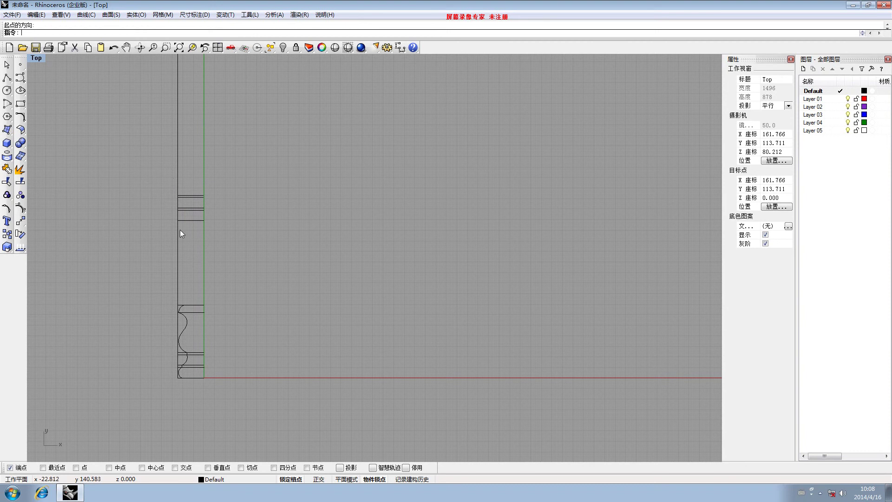
scroll(182, 224, up, 4)
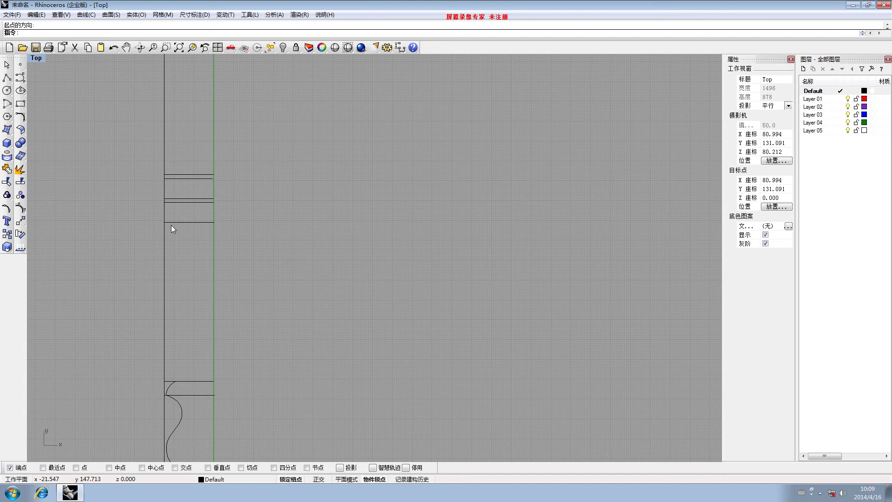
scroll(171, 225, up, 3)
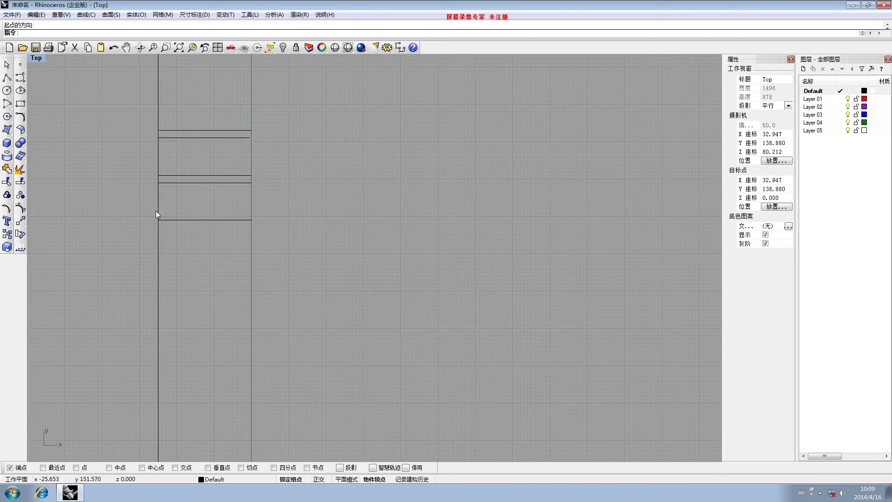
scroll(114, 215, down, 4)
right_drag(126, 241, 110, 280)
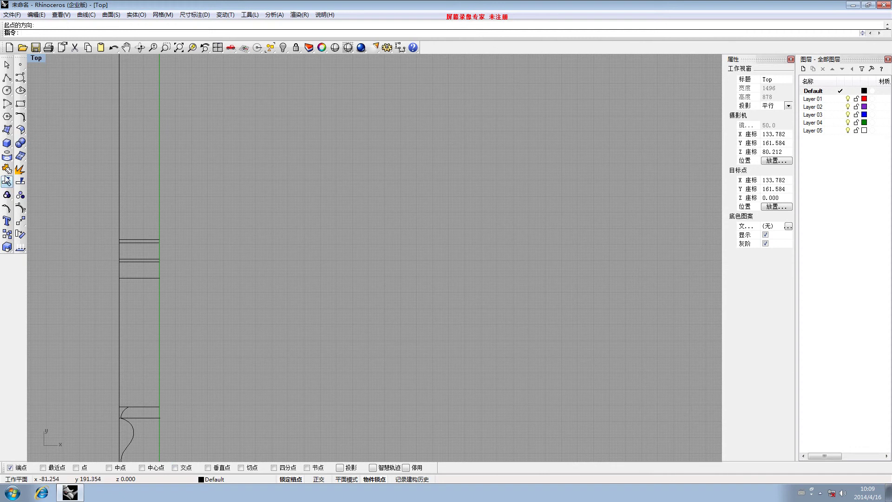
click(7, 102)
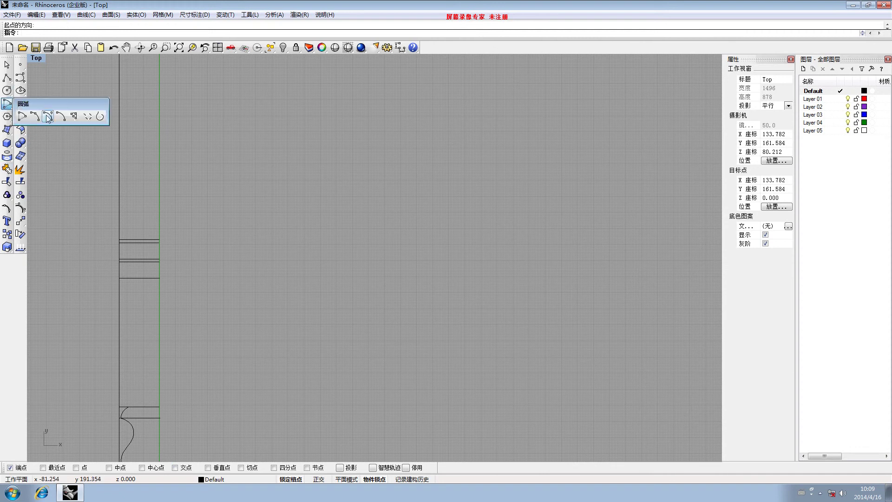
click(48, 117)
scroll(128, 277, up, 9)
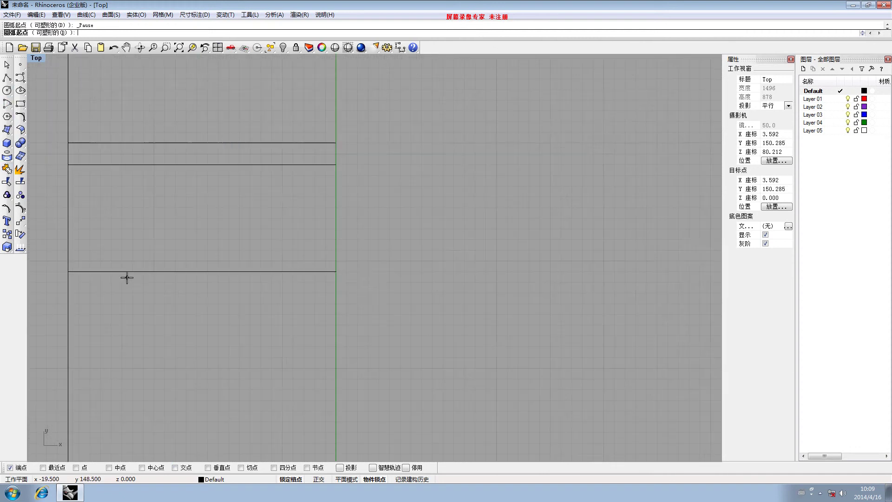
right_drag(128, 277, 176, 268)
click(176, 261)
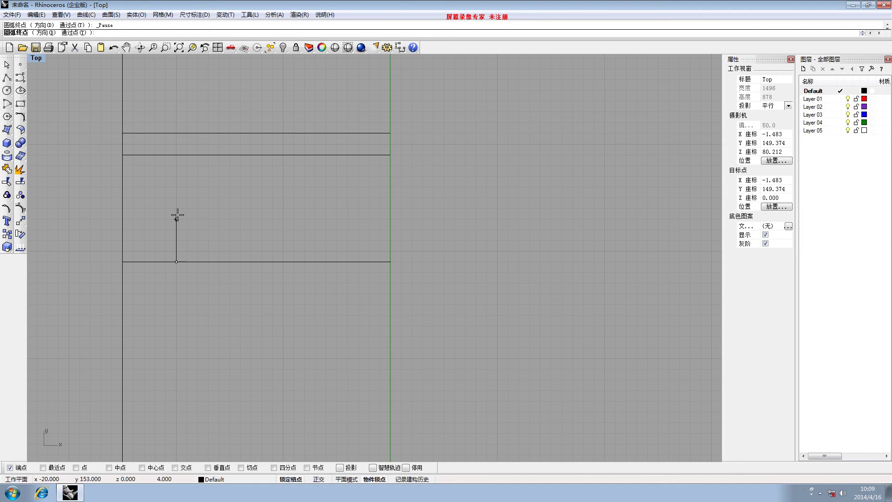
click(176, 155)
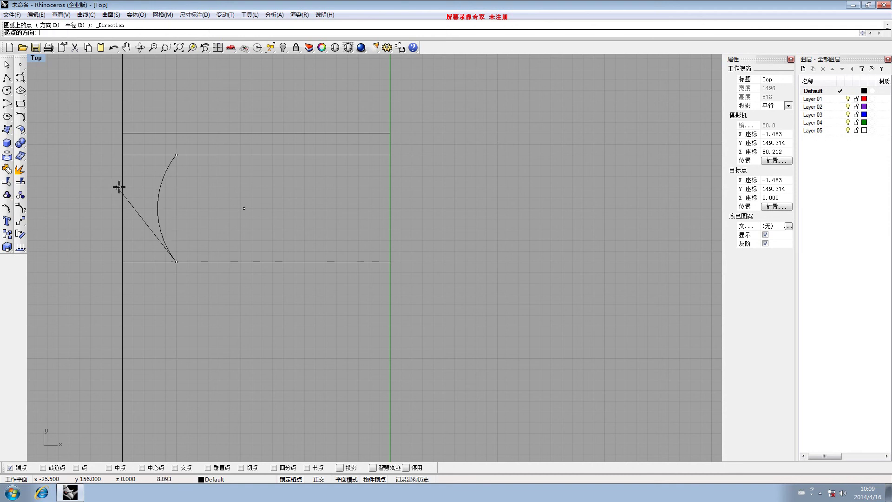
click(98, 245)
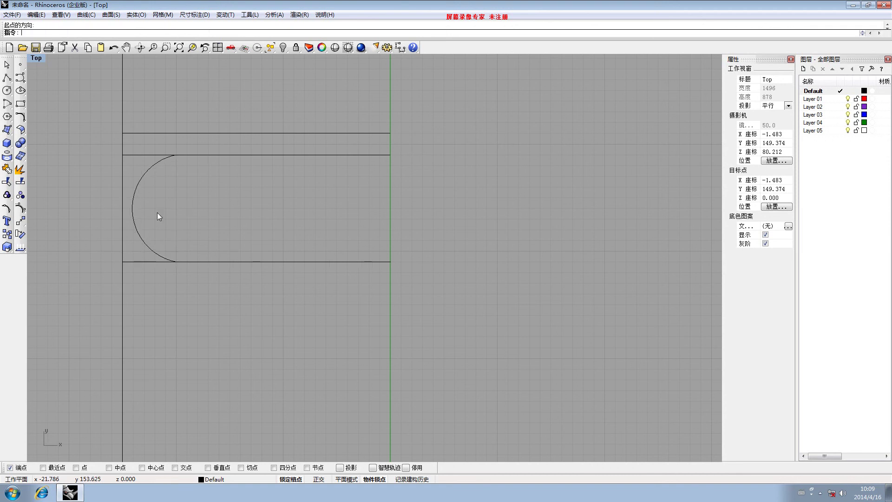
Draw a 2-unit vertical line from the new arc's upper end to the next division line.
scroll(178, 205, down, 4)
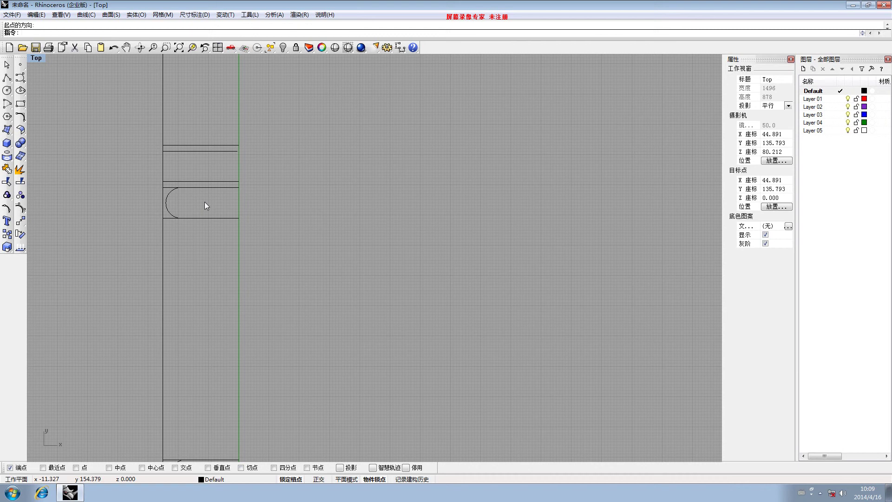
click(7, 78)
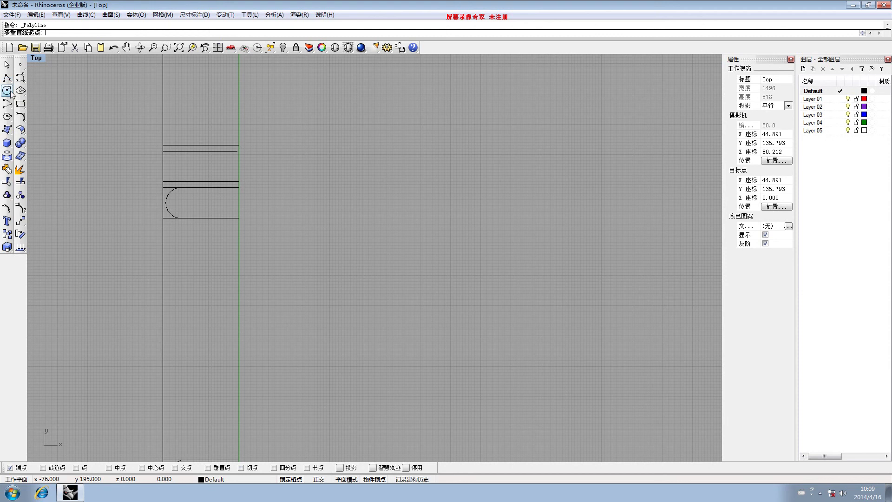
scroll(175, 188, up, 3)
click(183, 183)
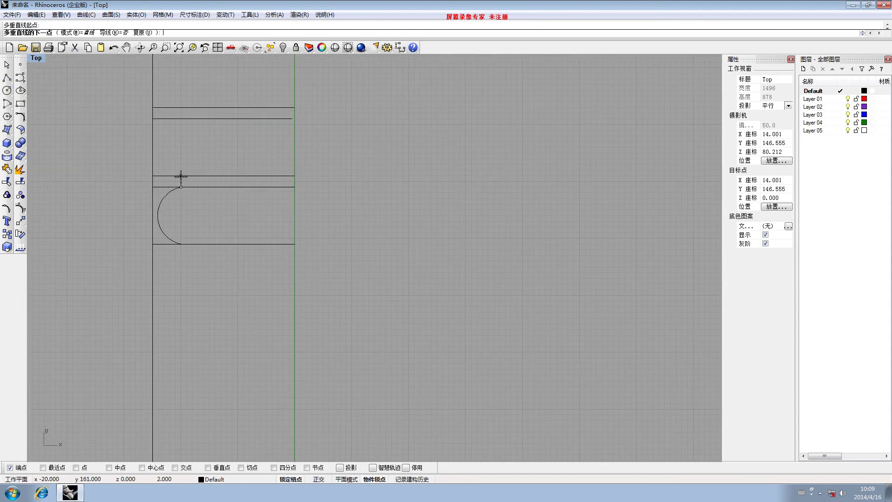
click(181, 176)
key(Return)
Draw an arc from the short line's upper end to about (-22, 171) on the next division line, bulging toward the Y axis.
scroll(188, 170, down, 4)
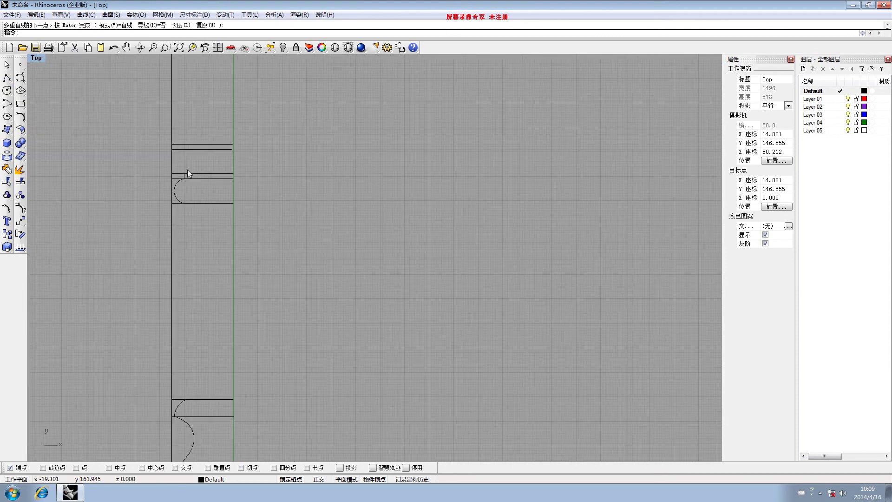
right_drag(188, 164, 183, 172)
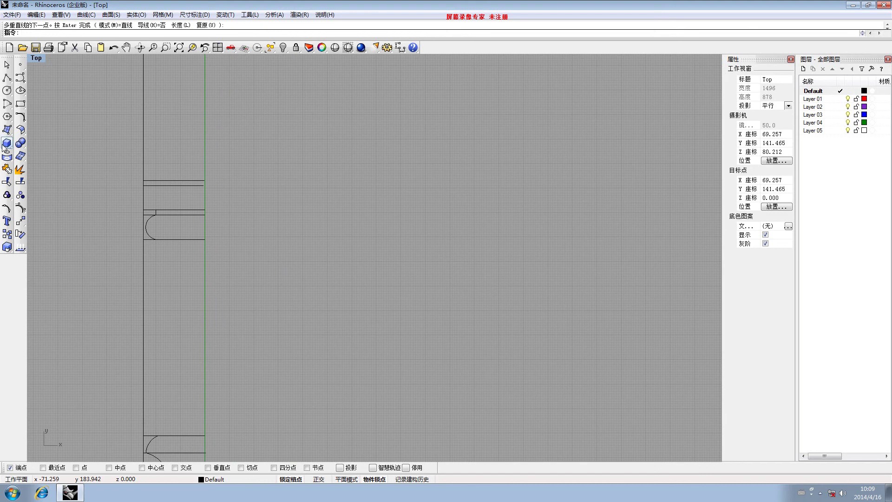
click(8, 104)
click(48, 116)
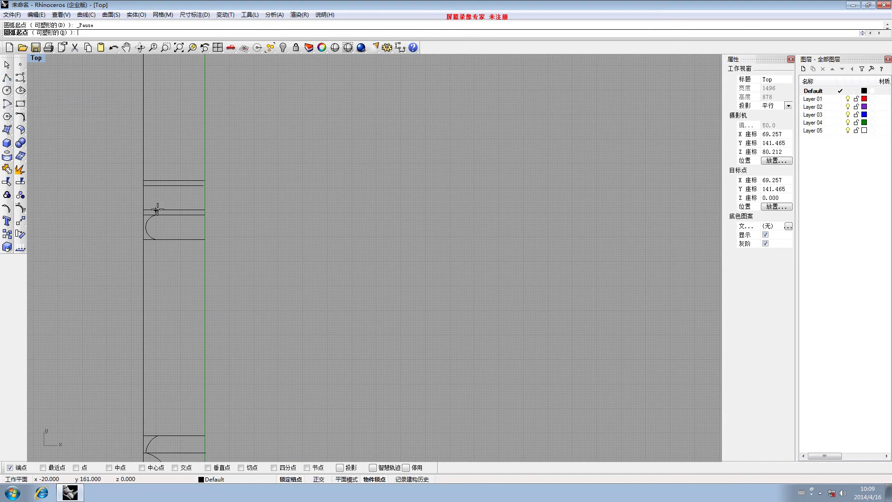
scroll(157, 208, up, 2)
click(156, 210)
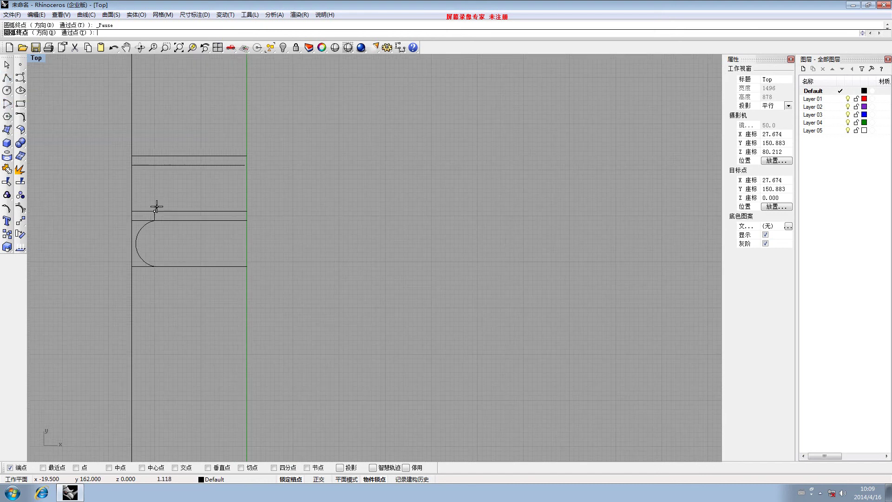
click(145, 165)
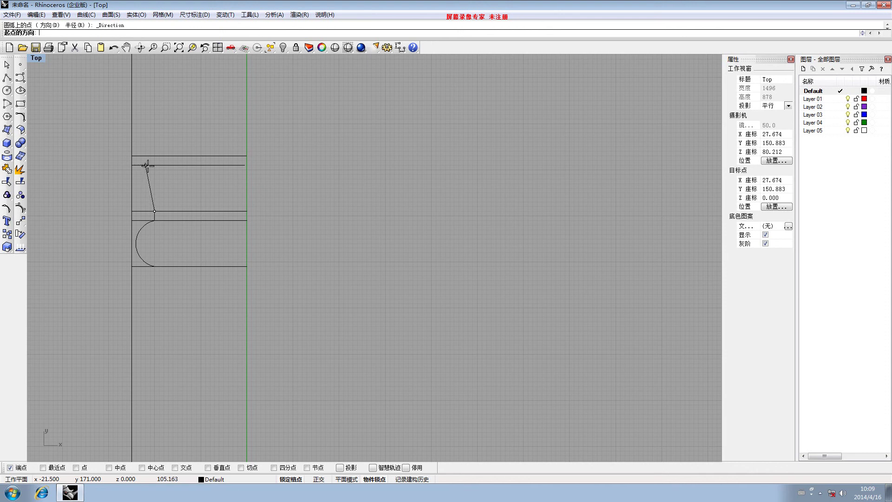
click(195, 184)
scroll(176, 188, down, 3)
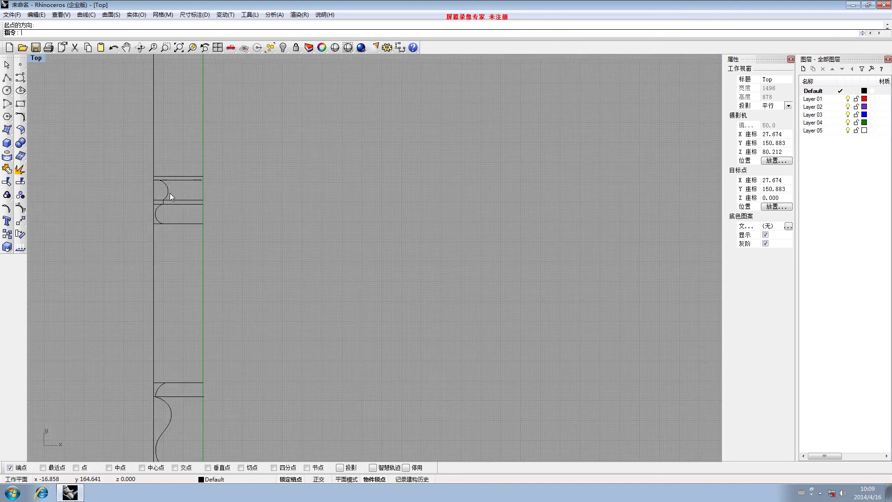
Draw a short vertical line from this arc's upper end at x -22 up to the group's uppermost division line.
scroll(165, 240, up, 3)
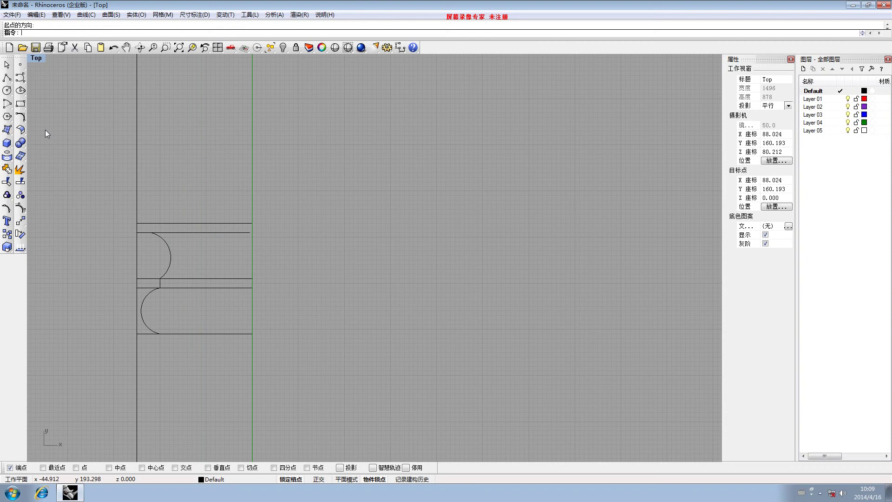
click(7, 77)
scroll(151, 236, up, 3)
click(151, 236)
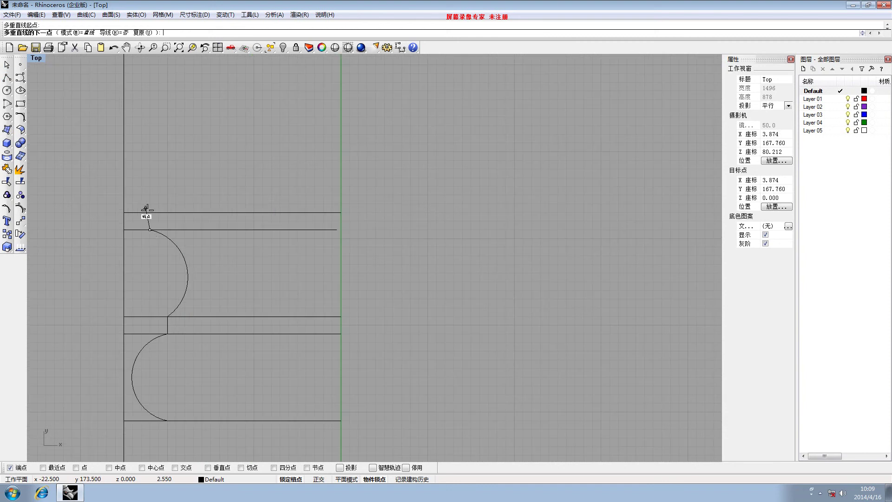
right_click(149, 212)
scroll(150, 211, down, 2)
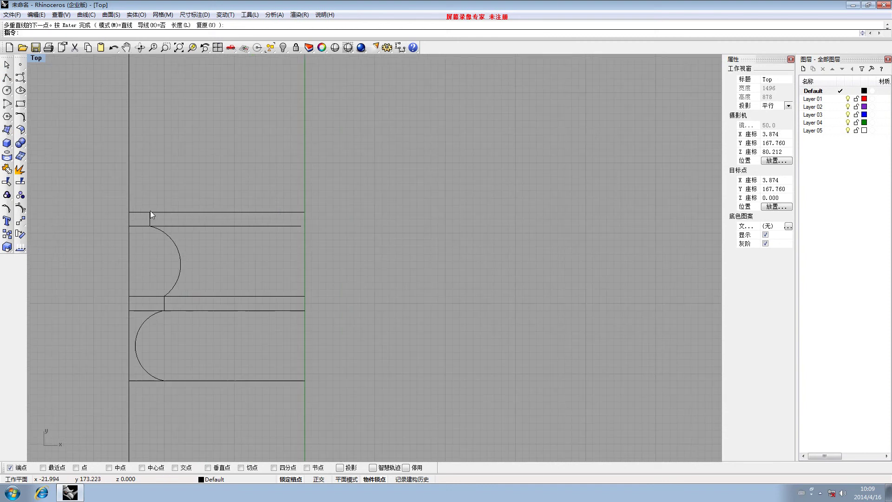
Draw a polyline from the short line's upper end through (-24, 174) up to (-17, 389) on the next division line.
right_drag(177, 191, 148, 205)
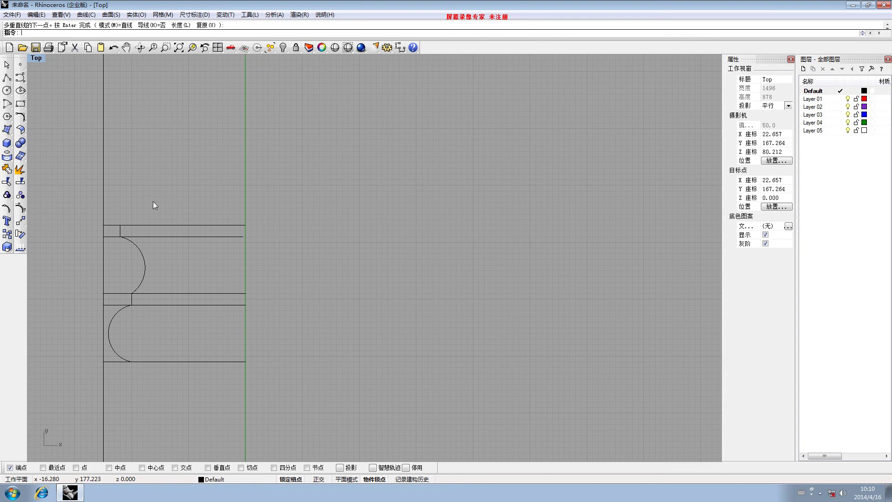
click(7, 79)
scroll(117, 222, up, 2)
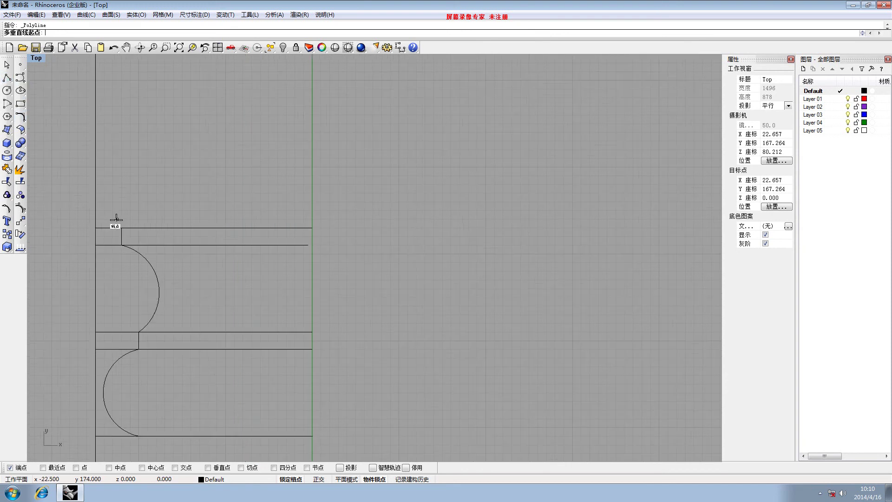
click(121, 226)
click(105, 219)
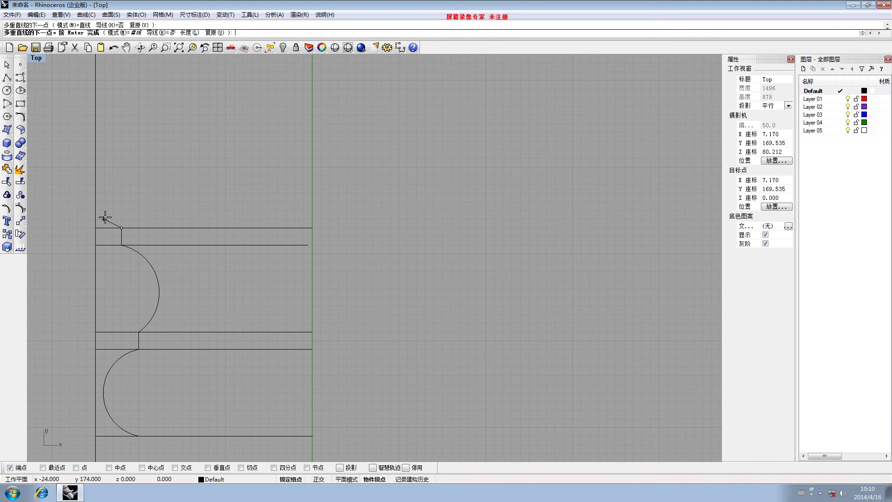
scroll(125, 103, down, 3)
right_drag(120, 76, 138, 231)
scroll(138, 139, down, 2)
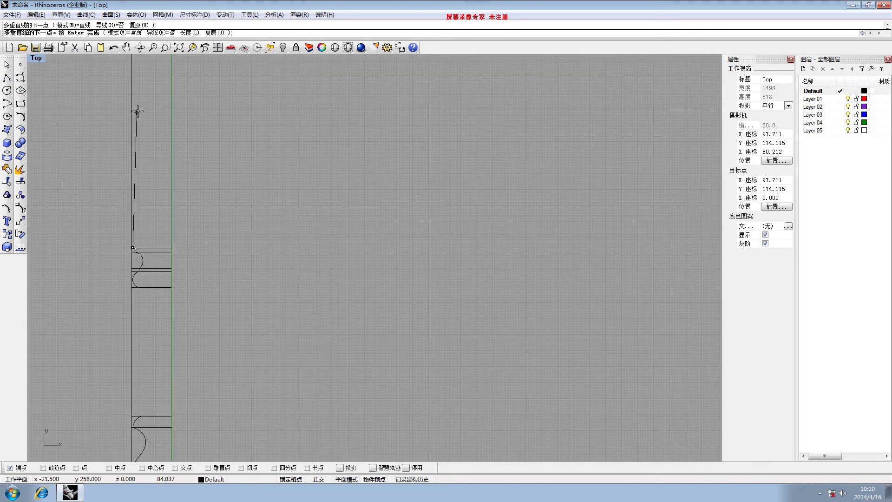
right_drag(138, 110, 154, 277)
scroll(153, 199, up, 10)
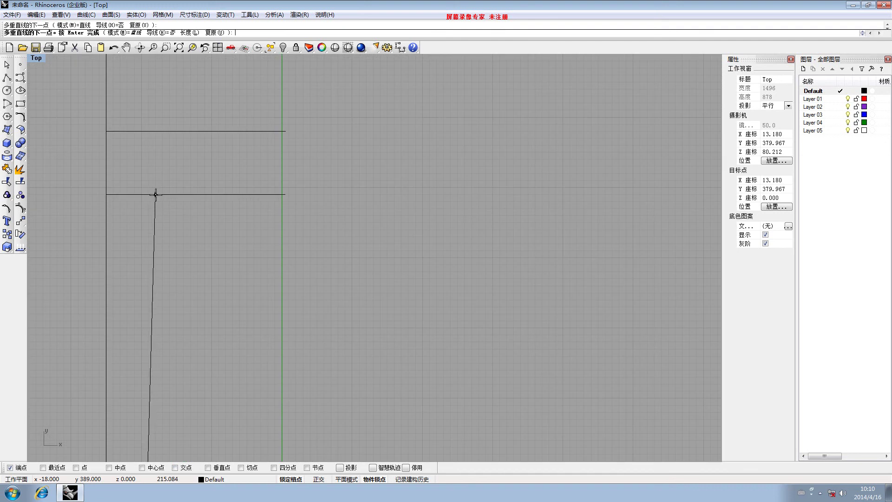
click(164, 195)
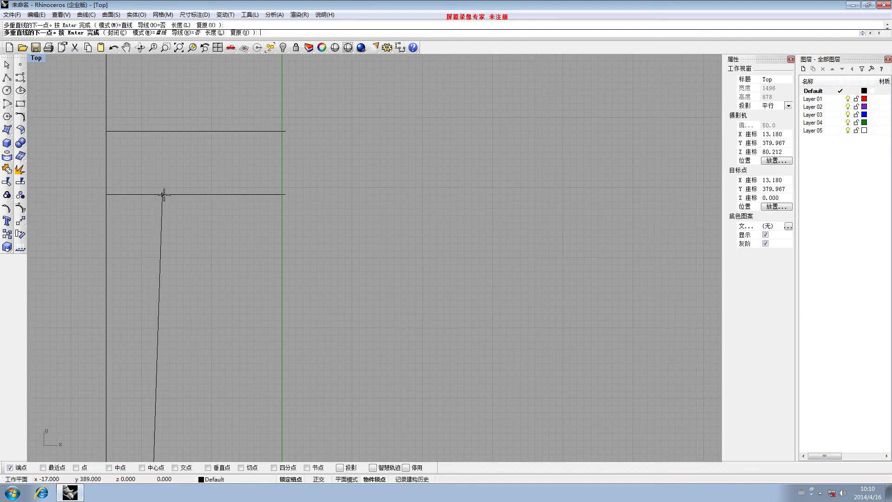
key(Return)
Draw an arc from the polyline's upper end to (-17, 398) on the next division line, bulging toward the left edge.
scroll(163, 257, down, 15)
scroll(163, 269, down, 2)
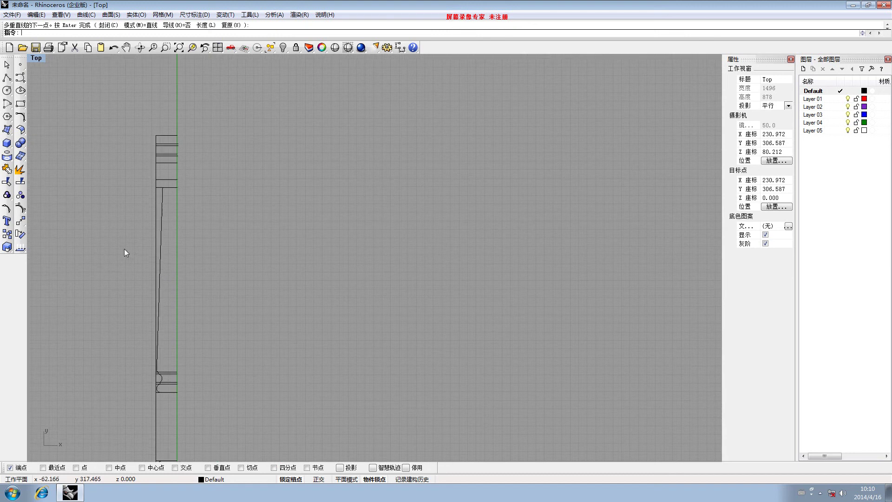
scroll(139, 237, down, 3)
scroll(147, 245, up, 8)
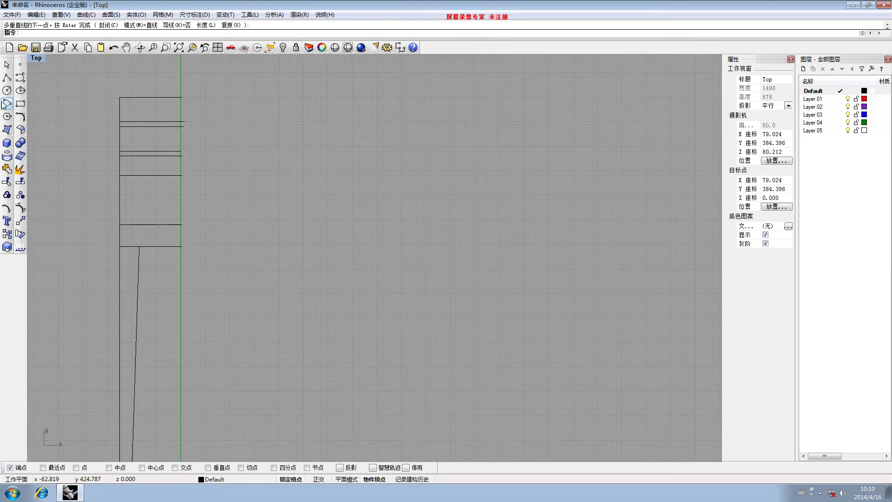
click(21, 116)
click(55, 117)
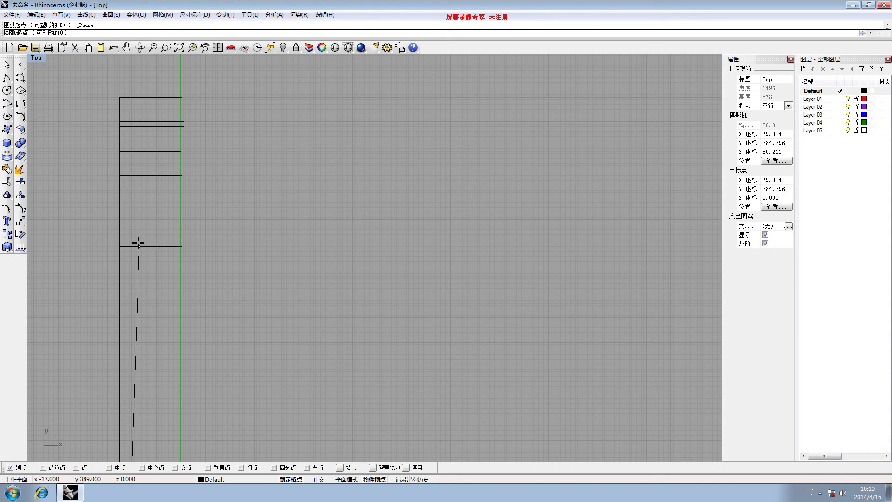
click(139, 247)
scroll(135, 232, up, 5)
click(139, 219)
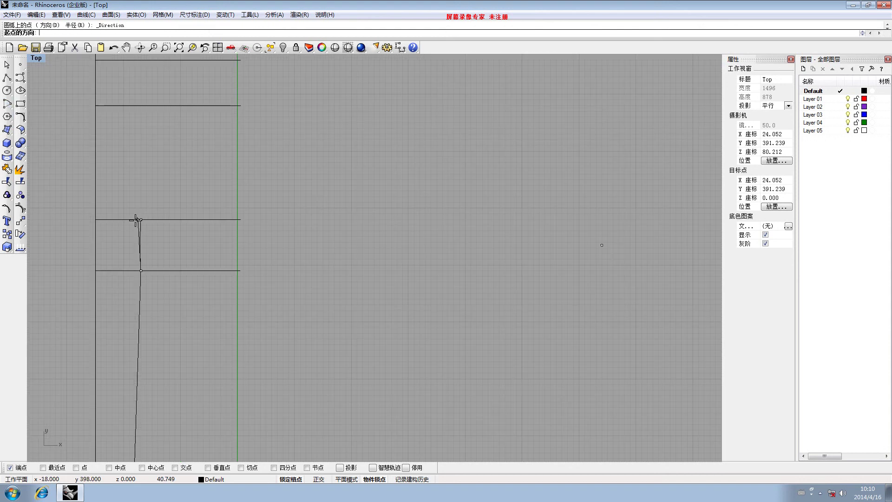
text(d)
key(Return)
click(95, 257)
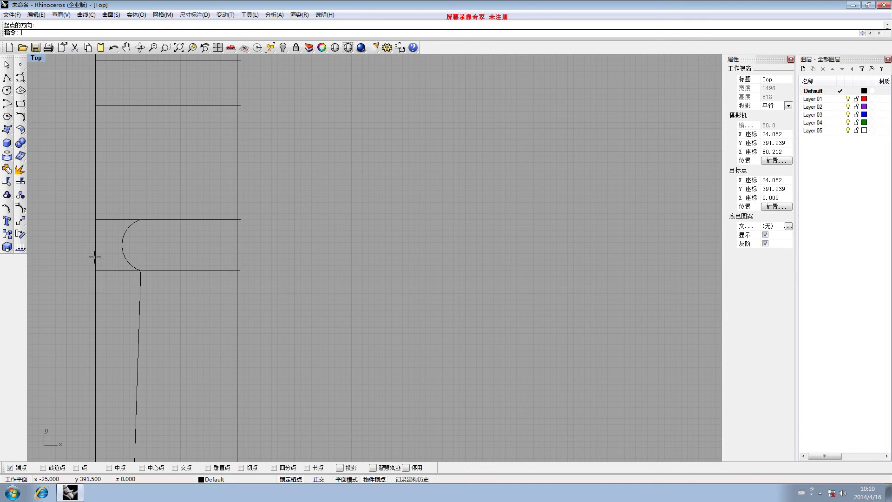
Draw an arc from (-17, 398) to about (-24, 418) on the next division line, bulging toward the Y axis.
scroll(139, 221, down, 6)
right_drag(150, 201, 118, 231)
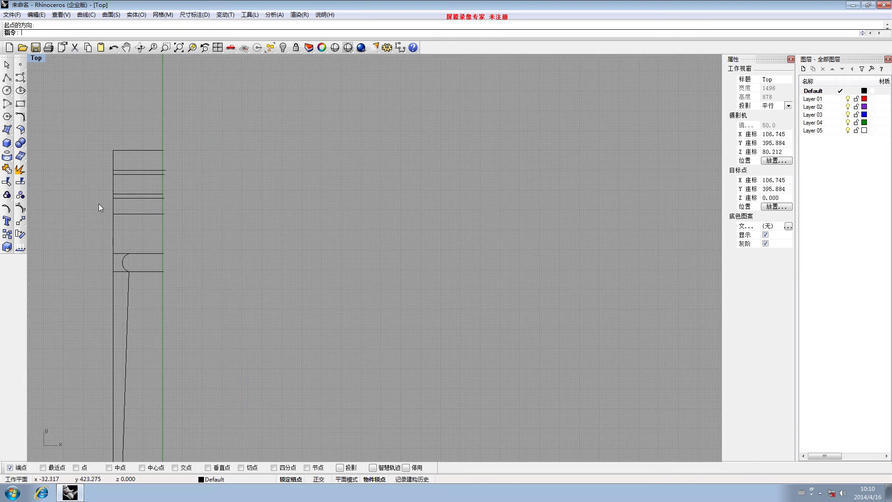
click(7, 103)
click(35, 116)
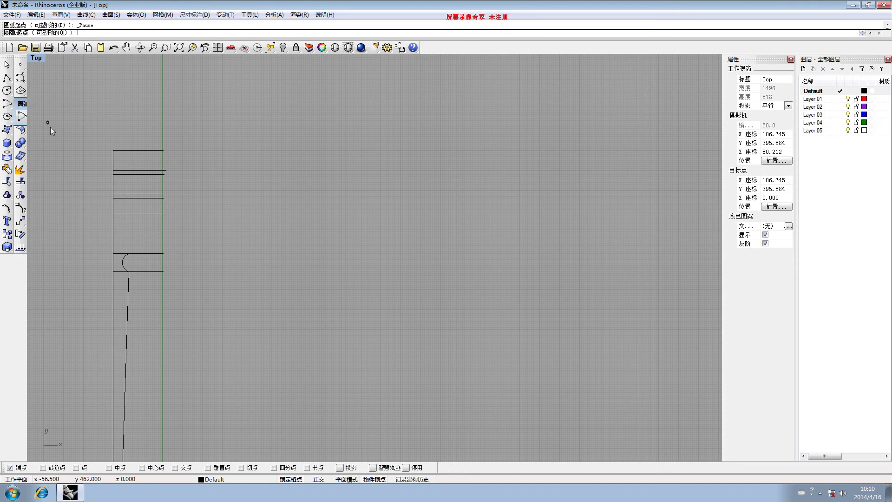
scroll(132, 255, up, 3)
click(129, 254)
scroll(113, 208, up, 2)
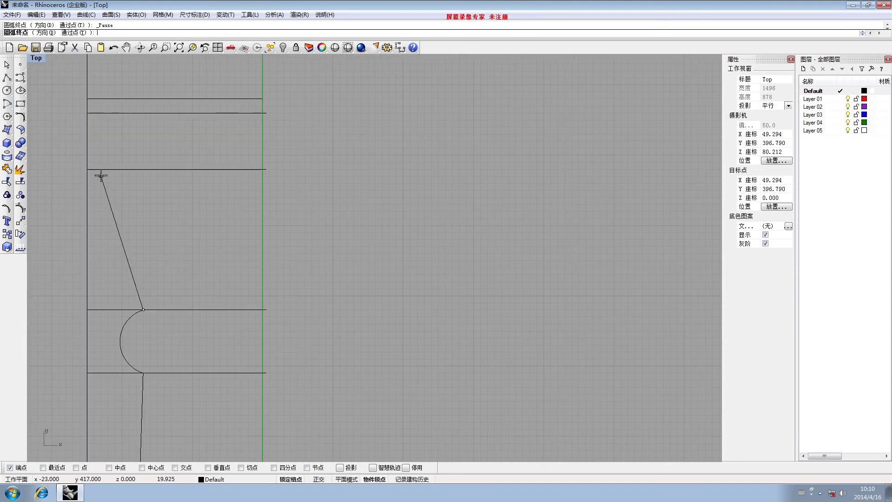
click(94, 170)
key(d)
key(Return)
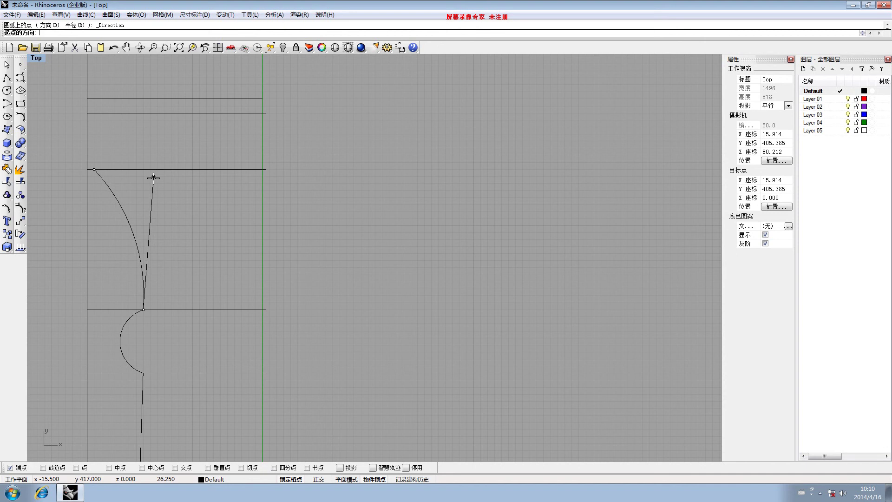
click(152, 179)
Draw an arc from that arc's upper end to about (-20, 426) on the next division line, bulging toward the left edge.
scroll(146, 274, down, 5)
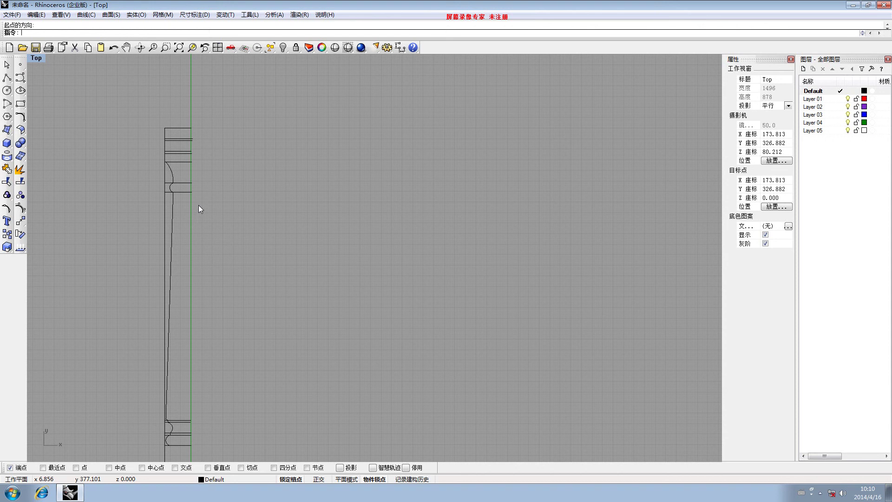
scroll(190, 164, up, 3)
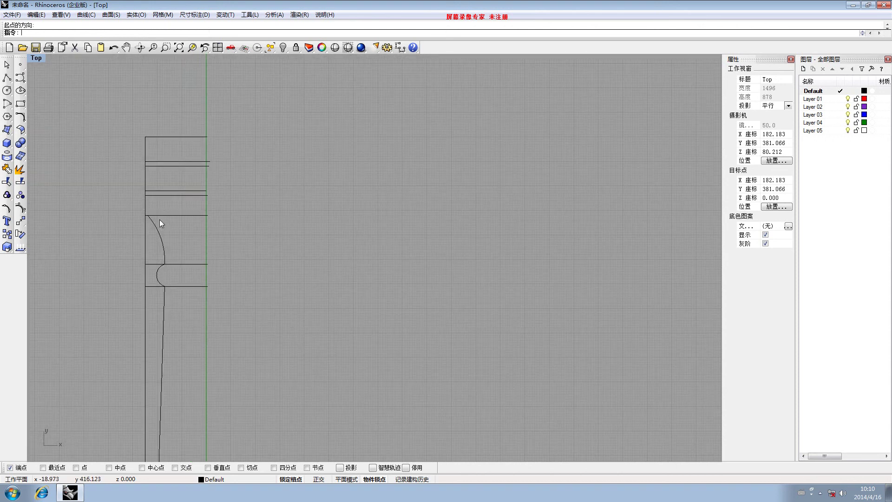
scroll(160, 219, up, 3)
click(7, 103)
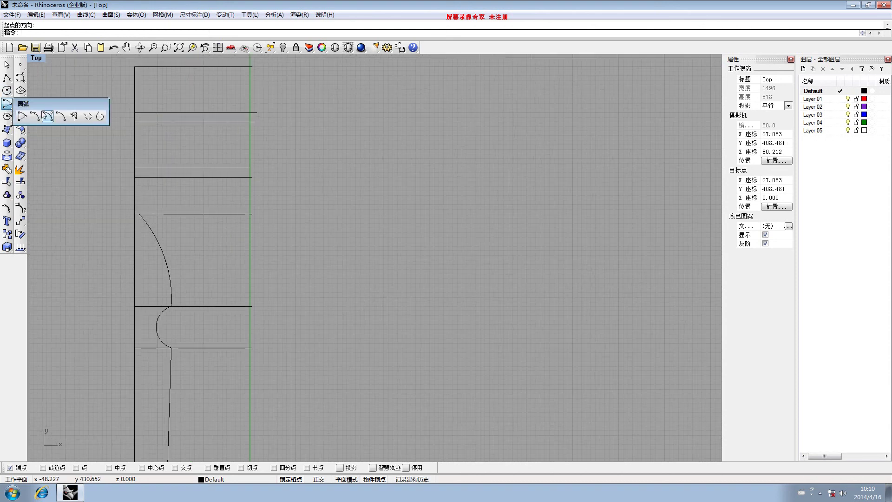
click(46, 116)
click(139, 214)
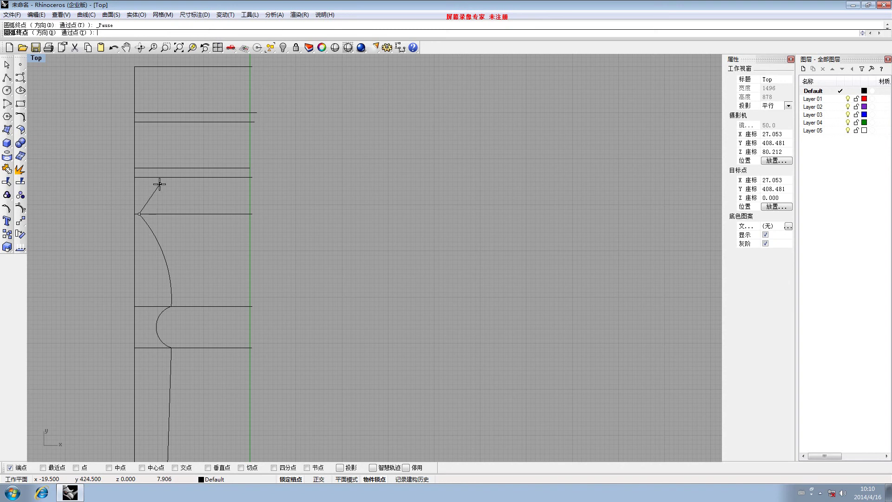
scroll(160, 184, up, 3)
click(156, 169)
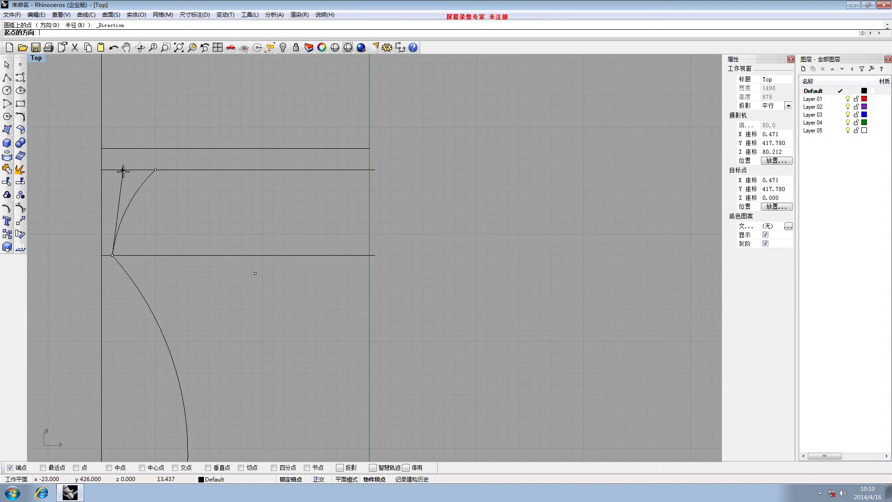
click(113, 174)
Draw a 2-unit vertical line at x -20 from the latest arc's upper end to the division line at y 428.
scroll(135, 191, down, 5)
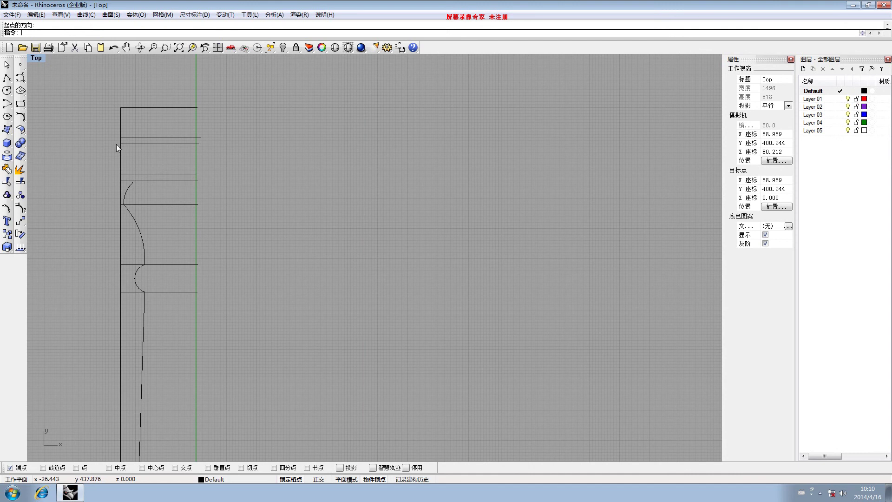
scroll(121, 206, up, 6)
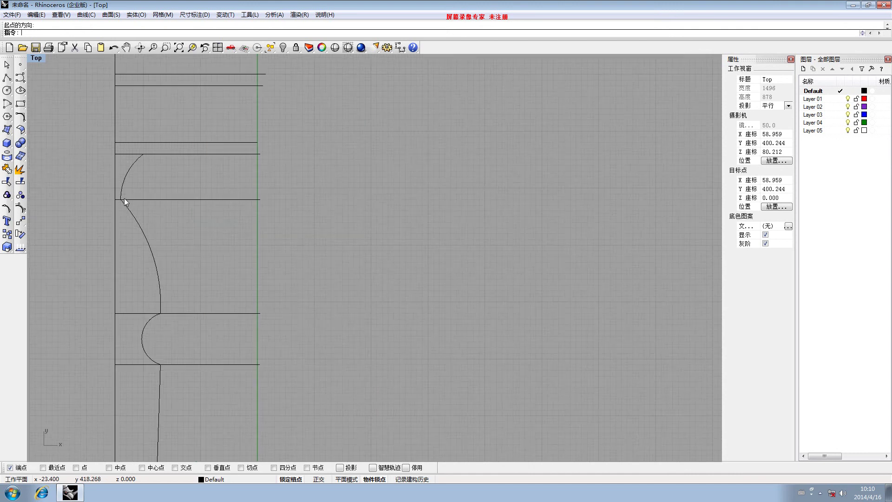
right_drag(160, 126, 140, 204)
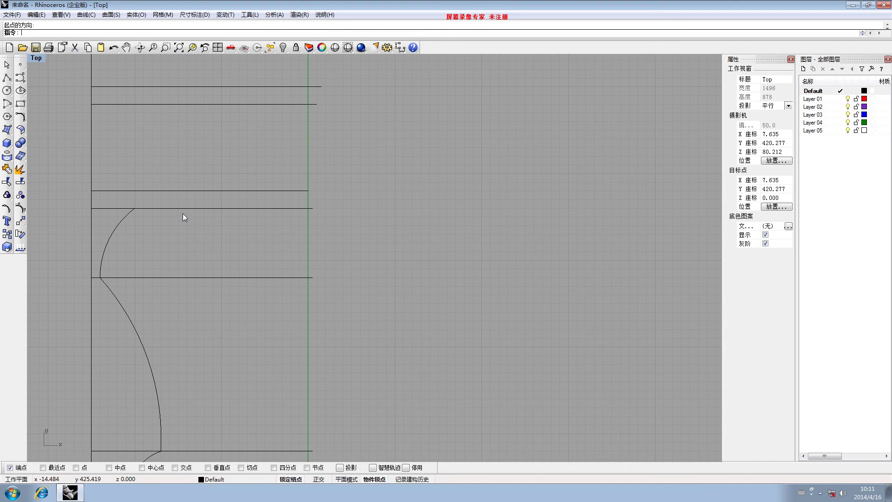
click(7, 78)
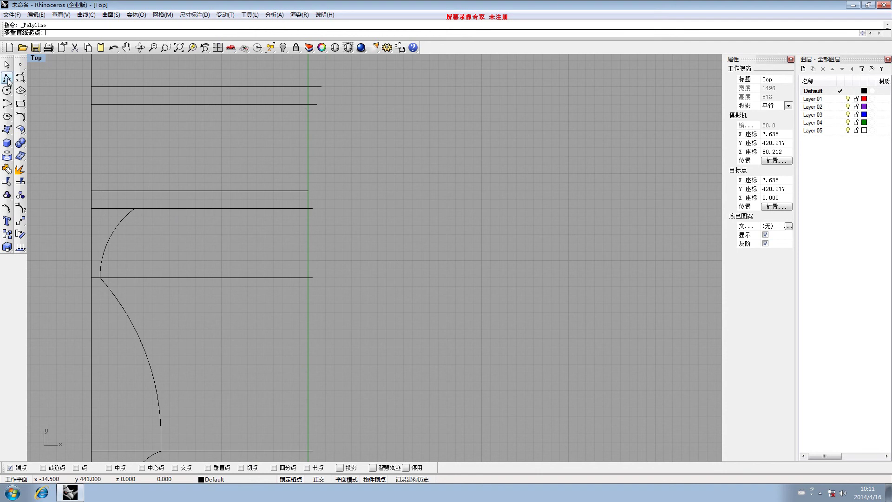
scroll(134, 208, up, 3)
click(134, 209)
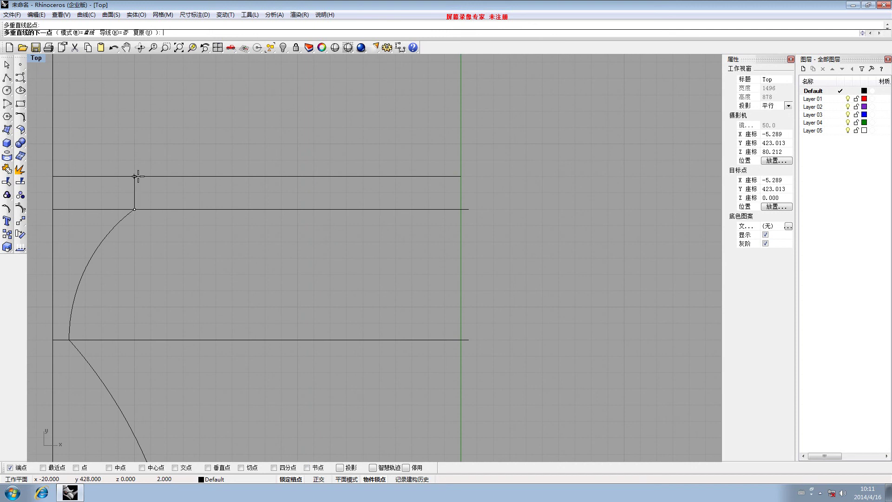
click(135, 176)
key(Return)
Draw an arc from (-20, 428) to (-20, 438) on the next division line, bulging toward the Y axis.
scroll(158, 194, down, 5)
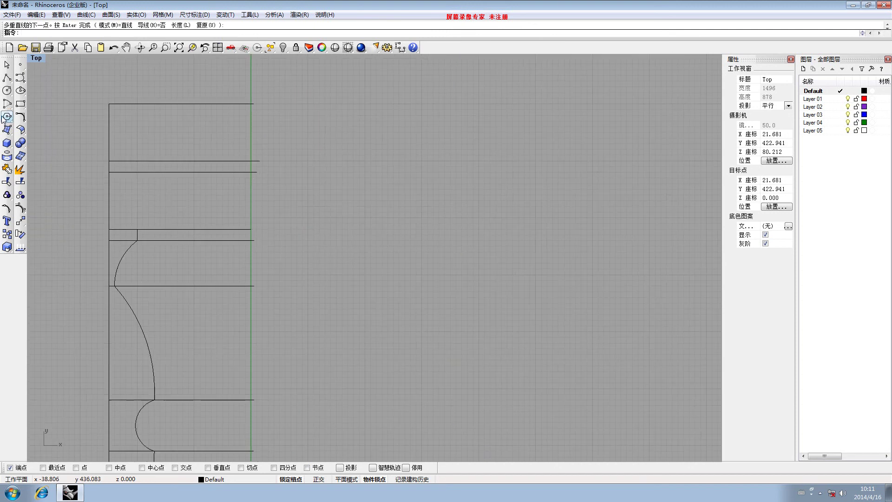
click(7, 103)
click(48, 116)
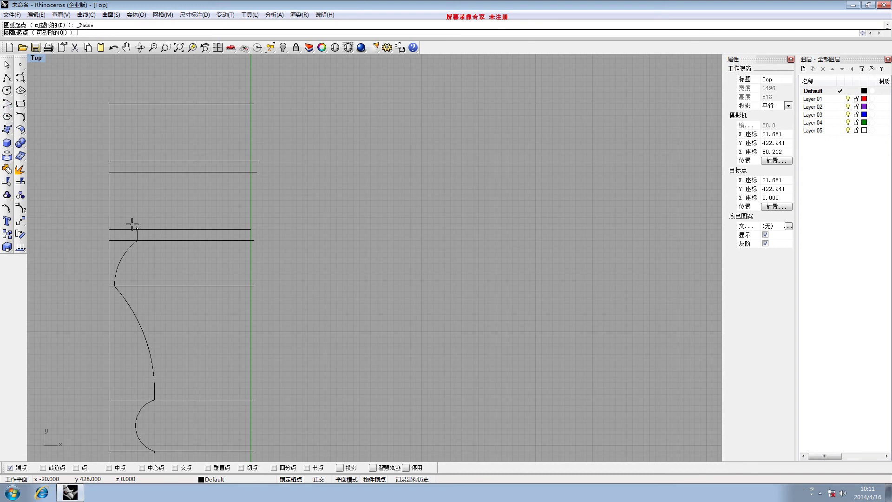
click(138, 229)
click(138, 172)
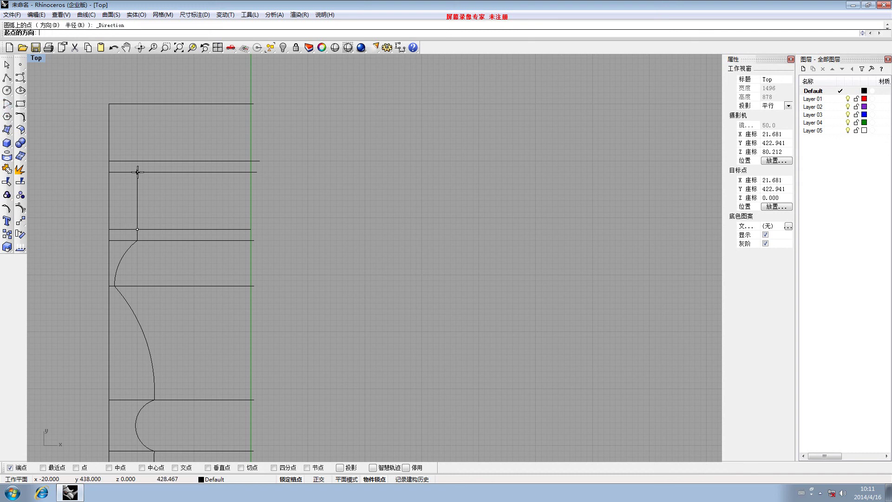
click(181, 208)
Draw a short vertical line at x -20 from the arc's upper end at y 438 to the next division line.
key(Home)
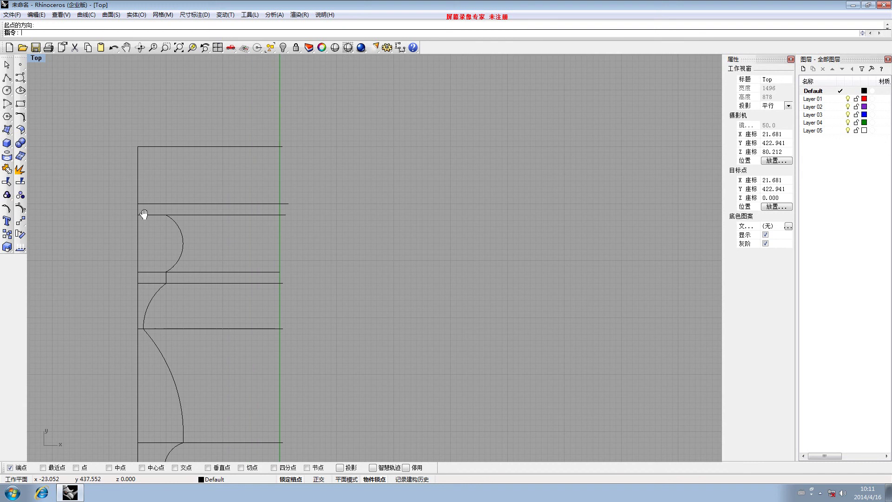
click(7, 78)
scroll(167, 205, up, 3)
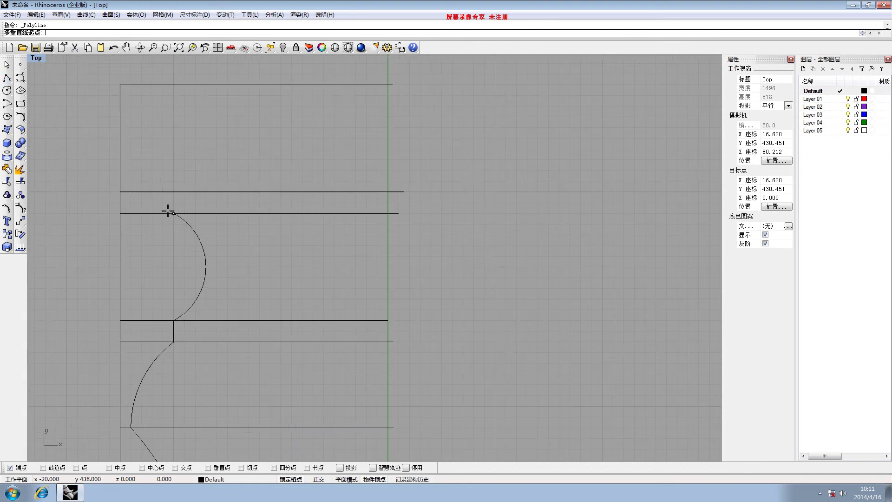
click(173, 213)
click(173, 191)
key(Return)
Draw an arc from the short line's upper end to (-20, 450) on the outline's upper edge, bulging toward the left edge.
right_drag(174, 194, 179, 229)
click(10, 104)
click(54, 117)
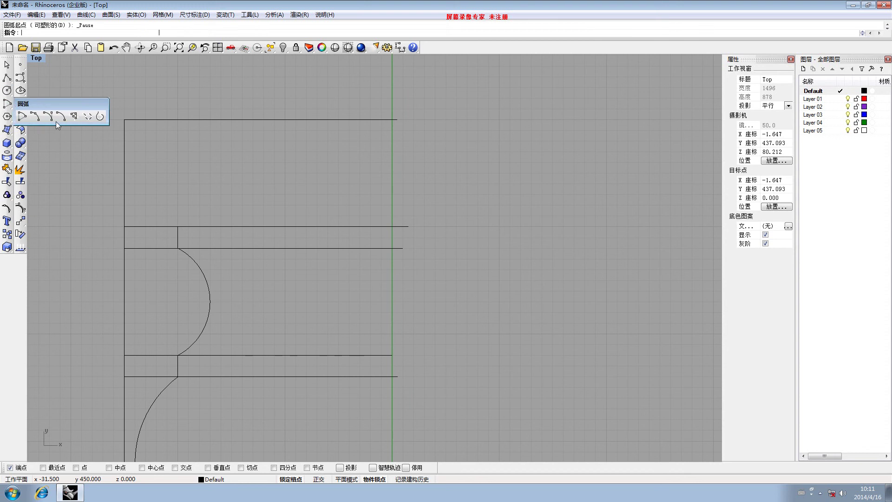
click(178, 226)
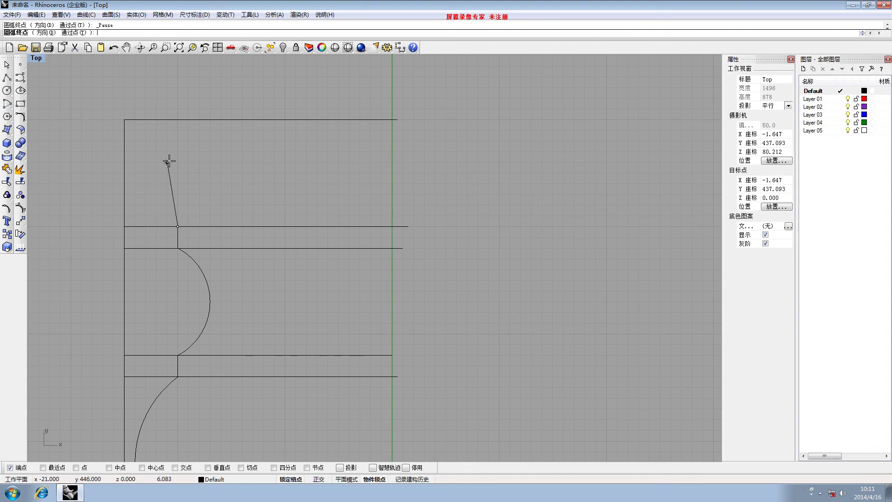
click(178, 120)
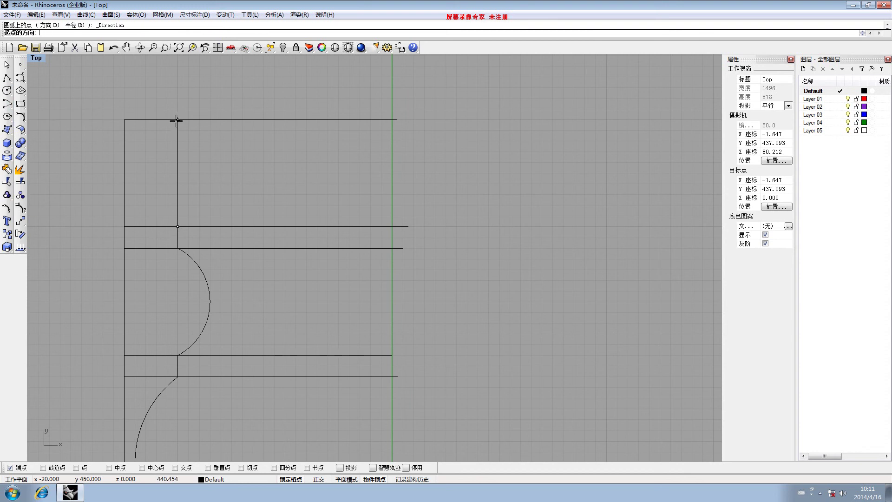
click(104, 210)
scroll(251, 137, down, 5)
scroll(183, 215, down, 5)
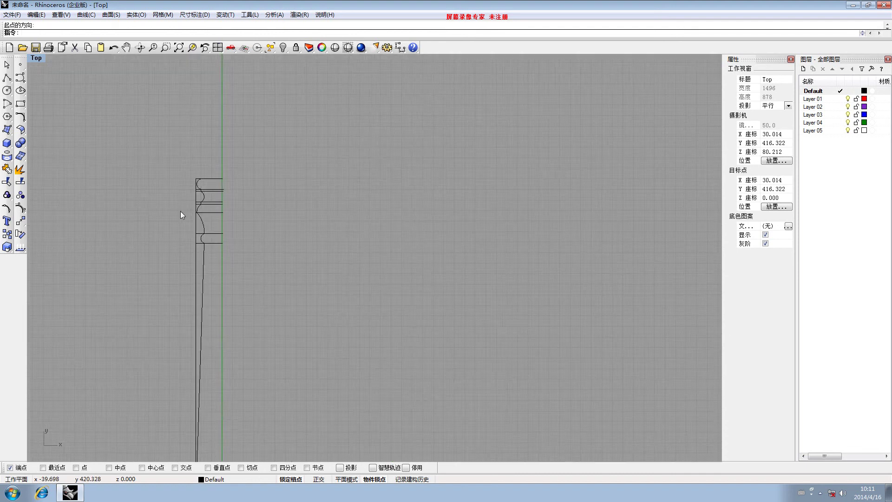
right_drag(183, 215, 262, 108)
scroll(241, 161, down, 5)
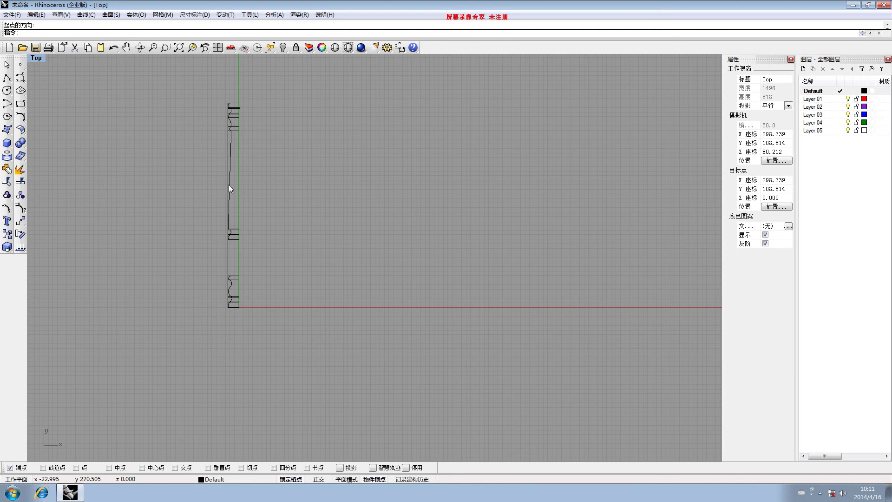
Calculate 50 × 1.414 ÷ 2 with the built-in calculator, and close the calculator.
scroll(224, 273, up, 3)
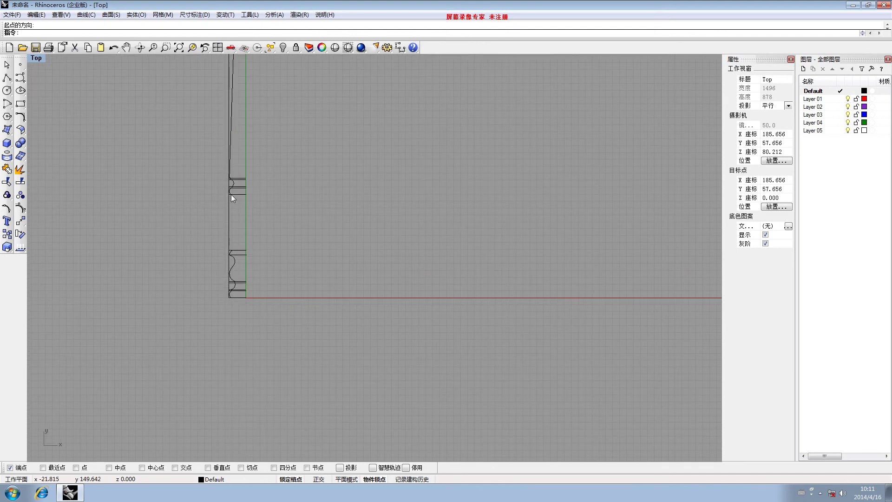
scroll(234, 297, up, 8)
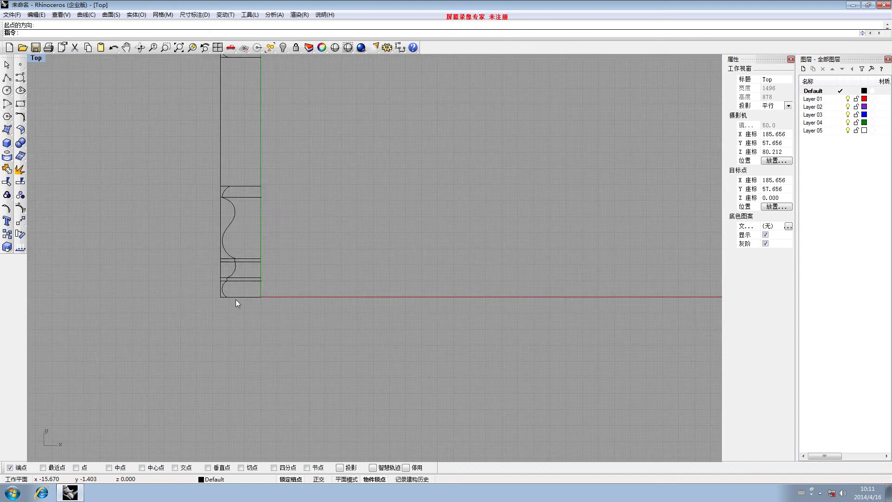
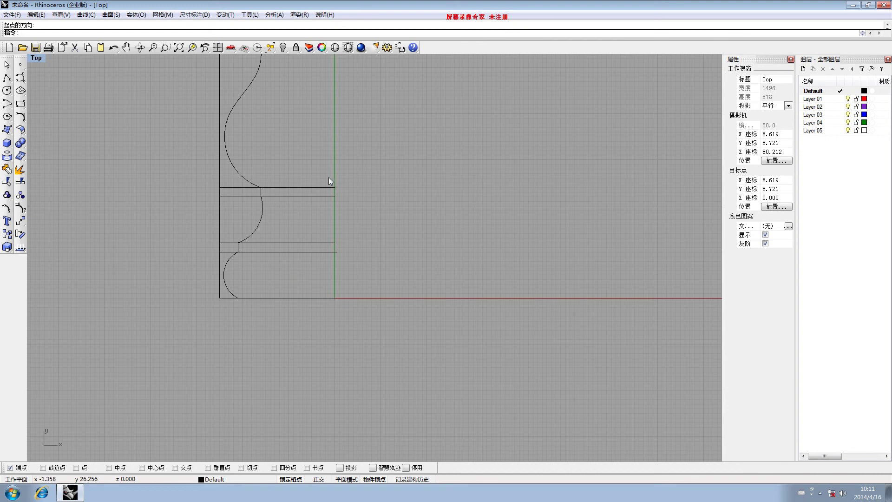
click(250, 14)
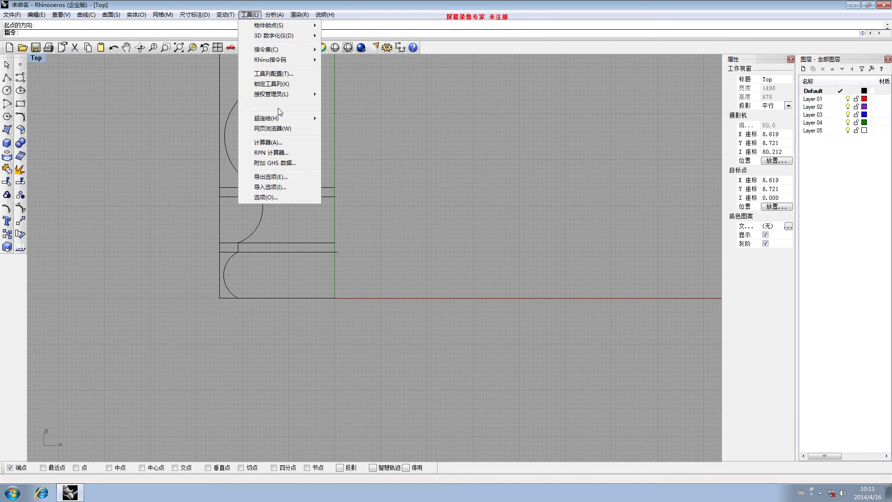
click(269, 141)
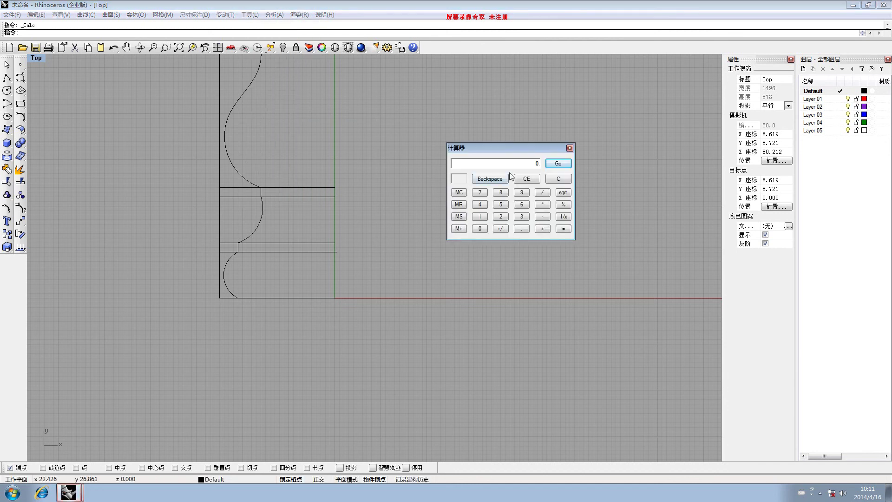
drag(504, 147, 186, 244)
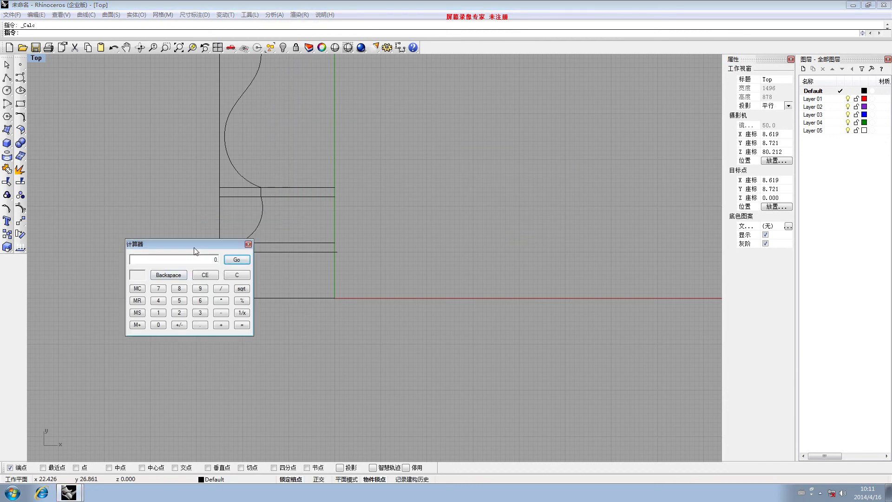
click(178, 302)
click(158, 325)
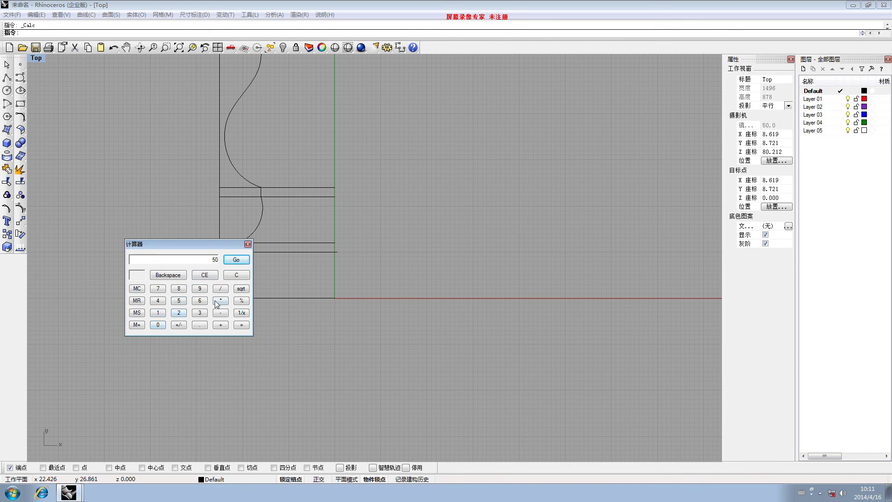
click(158, 313)
click(200, 325)
click(158, 301)
click(158, 312)
click(160, 302)
click(221, 289)
click(180, 313)
click(241, 325)
click(247, 245)
With ortho on, start a polyline at the origin with a 35.35-unit horizontal segment toward negative X.
right_drag(84, 179, 96, 137)
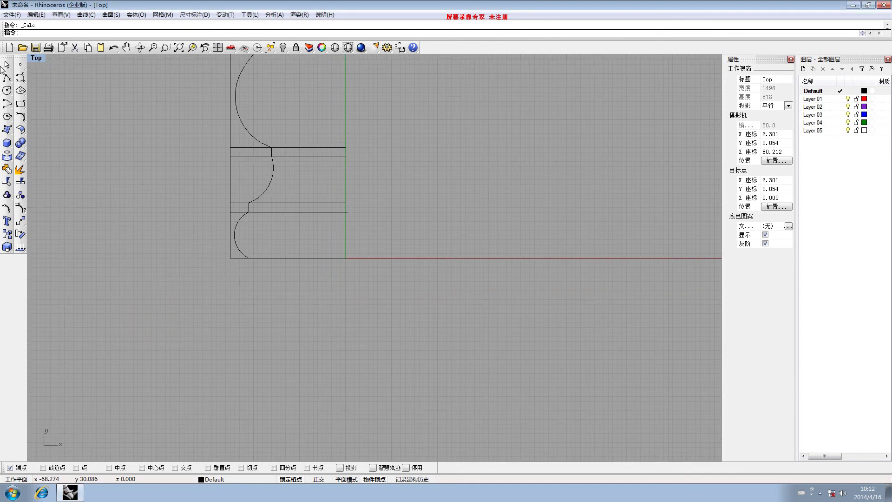
click(17, 79)
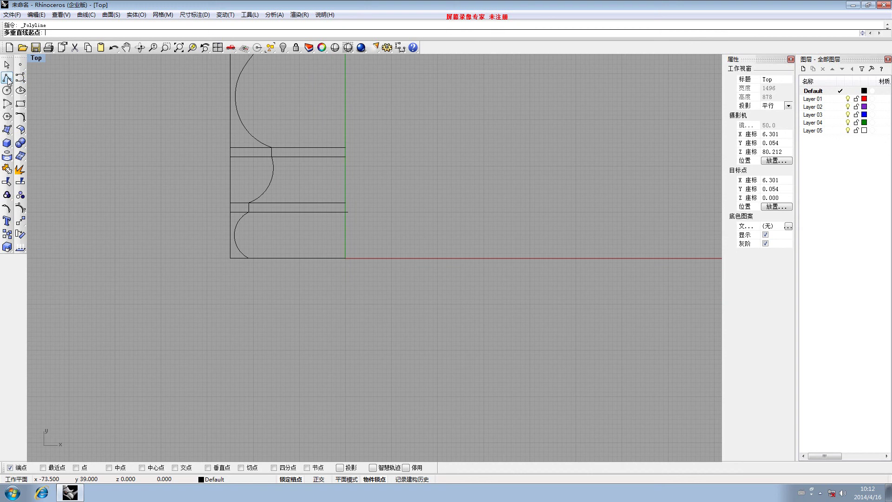
click(346, 257)
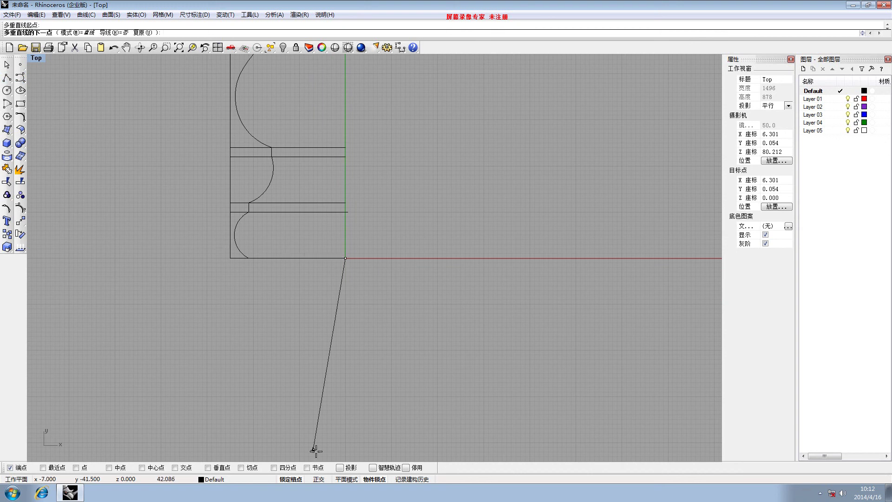
click(319, 479)
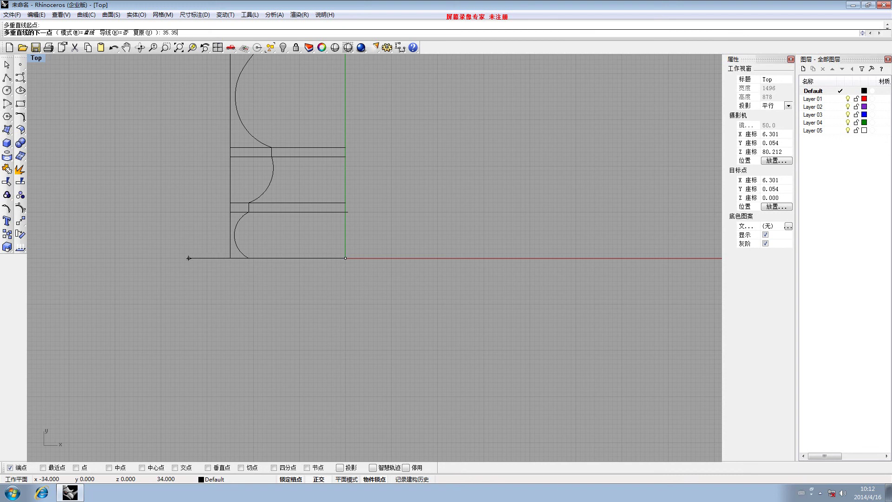
text(35.35)
key(Return)
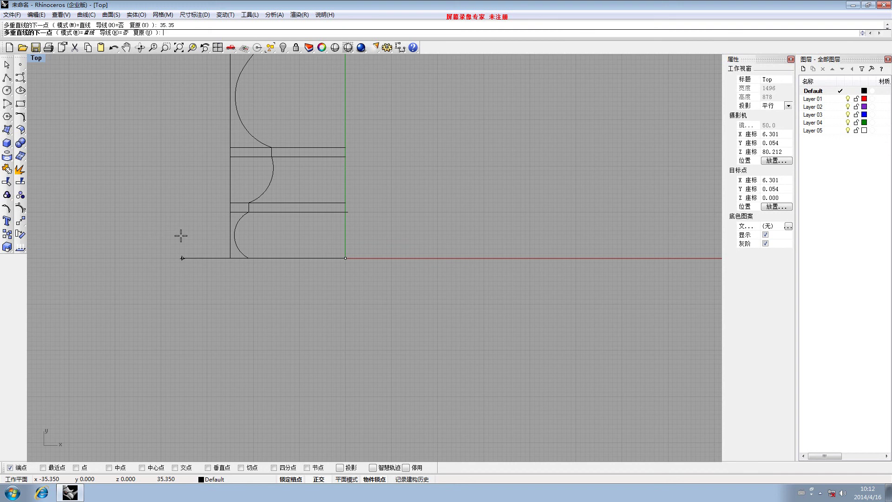
Continue the polyline vertically down to y -21.5 and straight up well past the outline's upper edge, and finish it.
click(171, 355)
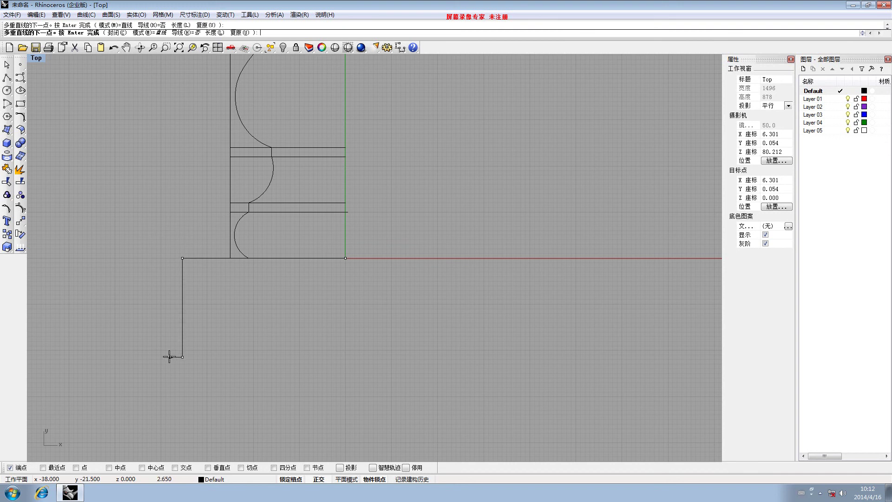
scroll(202, 168, down, 10)
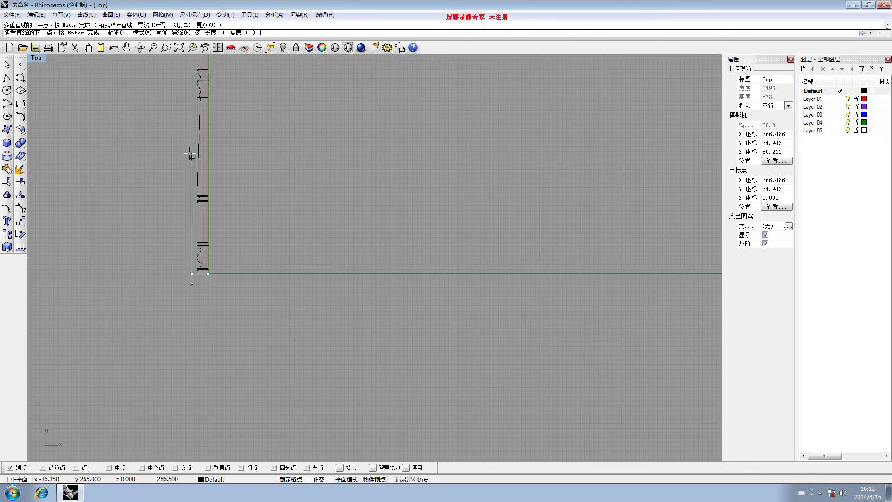
right_drag(195, 239, 191, 252)
click(202, 172)
key(Return)
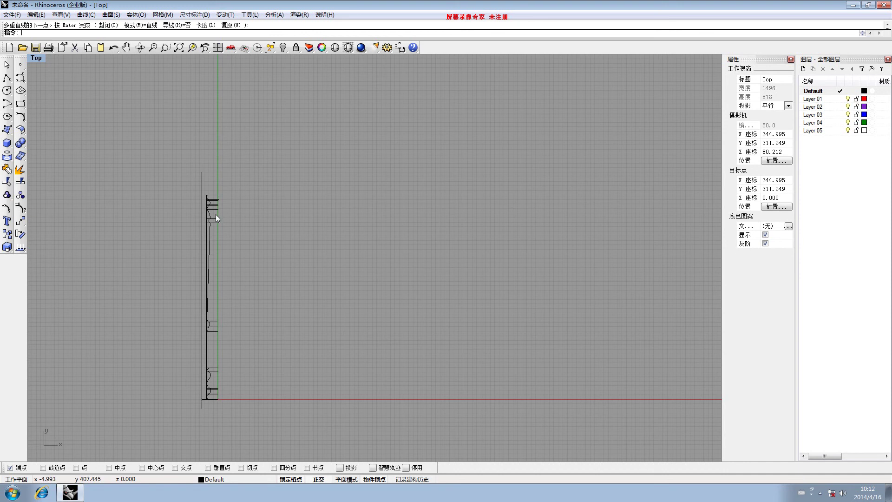
Draw a slanted line from the lowest arc's end at (-21, 0) down and outward across the long vertical line.
scroll(199, 273, up, 5)
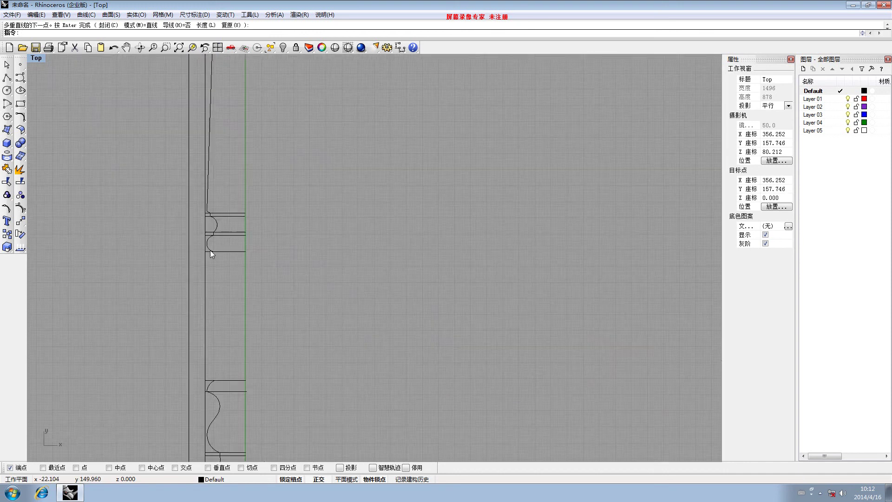
mouse_move(161, 277)
right_down()
mouse_move(221, 305)
mouse_move(187, 304)
mouse_move(206, 300)
right_up()
scroll(206, 300, down, 4)
right_drag(213, 215, 211, 346)
scroll(211, 346, up, 2)
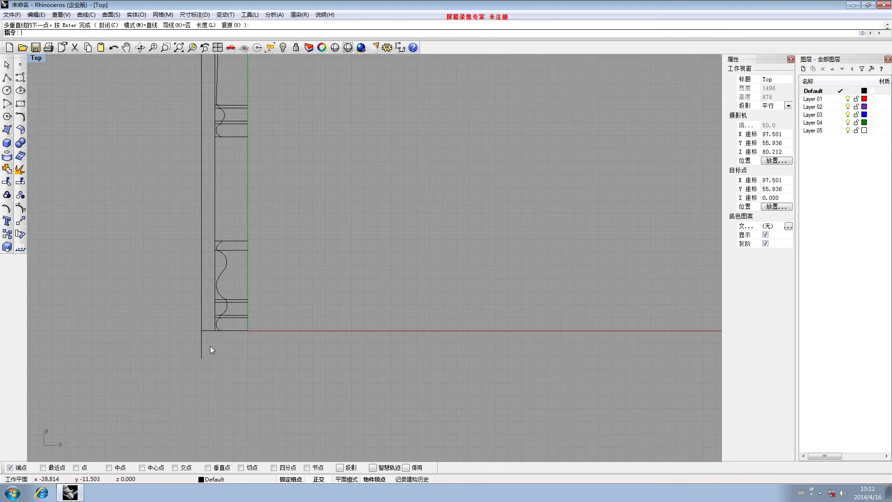
scroll(215, 330, up, 2)
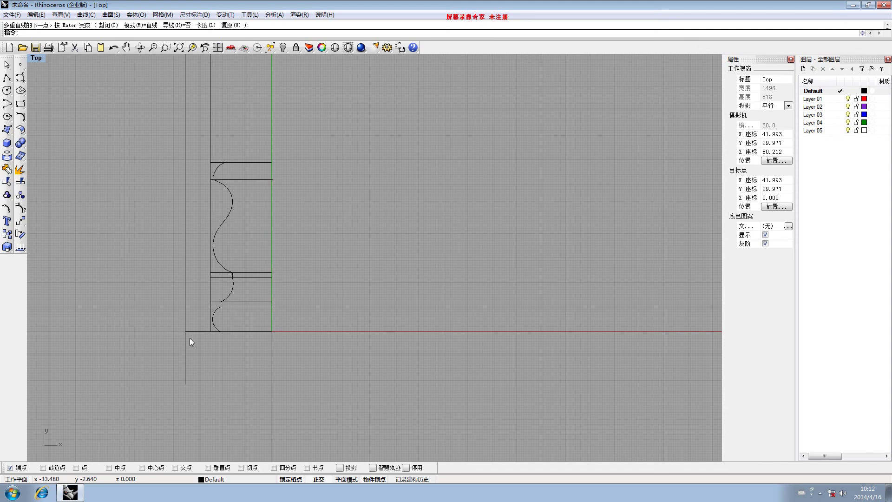
click(7, 78)
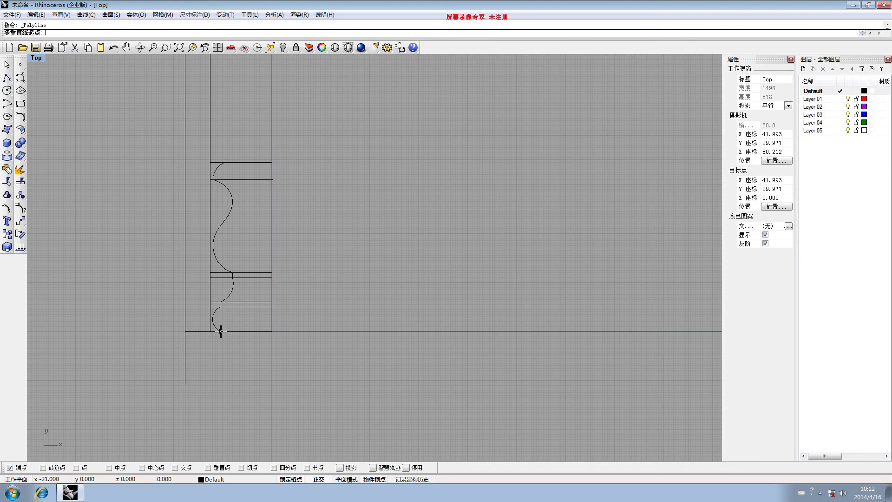
click(220, 331)
click(155, 369)
key(Return)
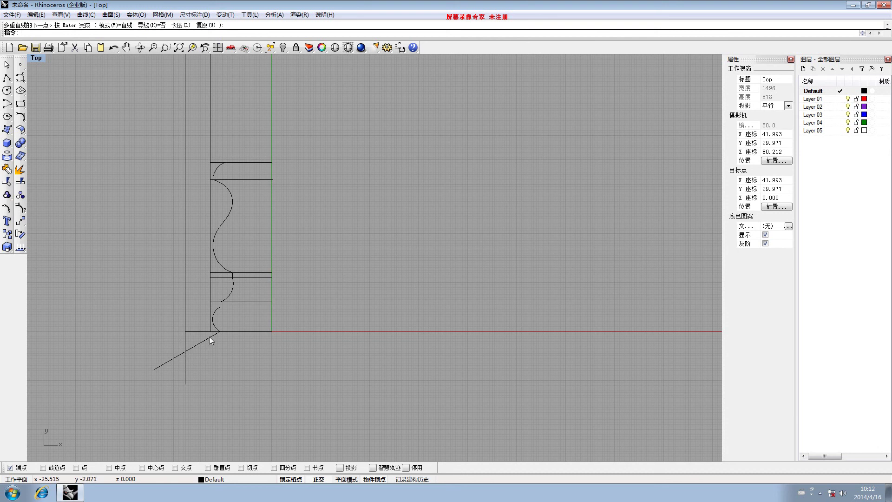
Draw a slanted line from the arc's upper end at (-19, 69) up and outward across the long vertical line.
right_drag(227, 182, 228, 255)
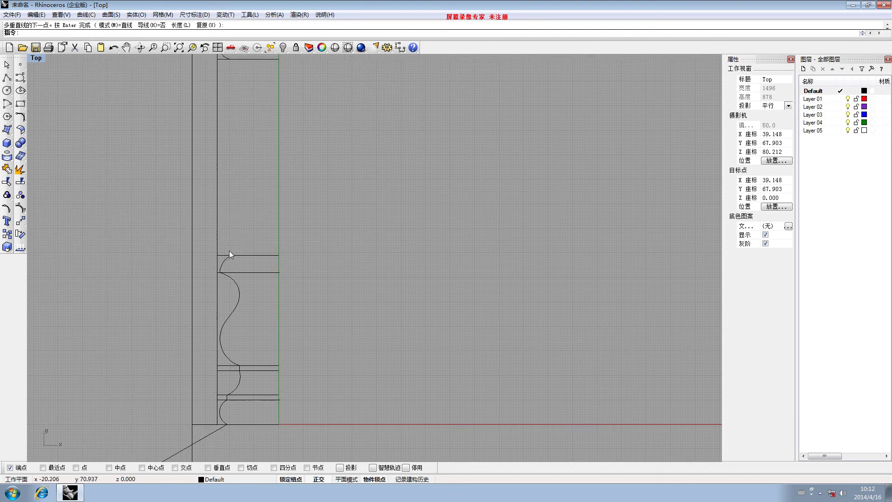
scroll(183, 227, down, 3)
right_drag(174, 155, 188, 236)
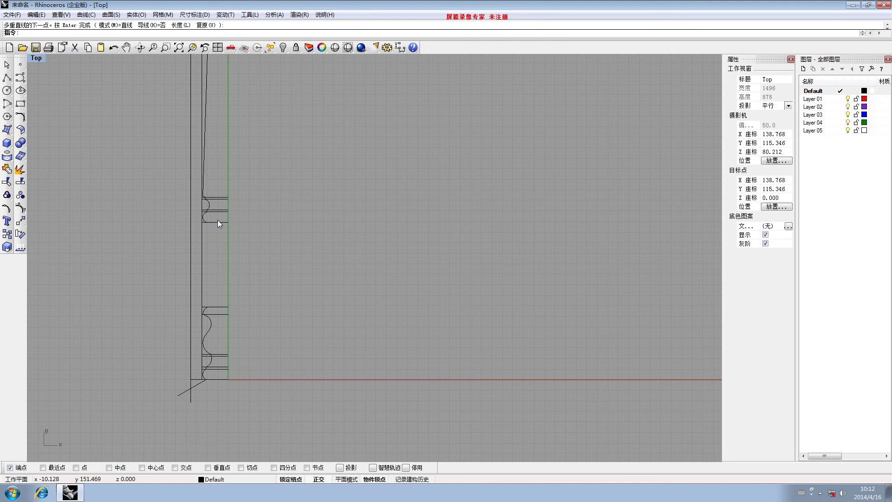
scroll(216, 204, down, 1)
right_drag(216, 202, 224, 254)
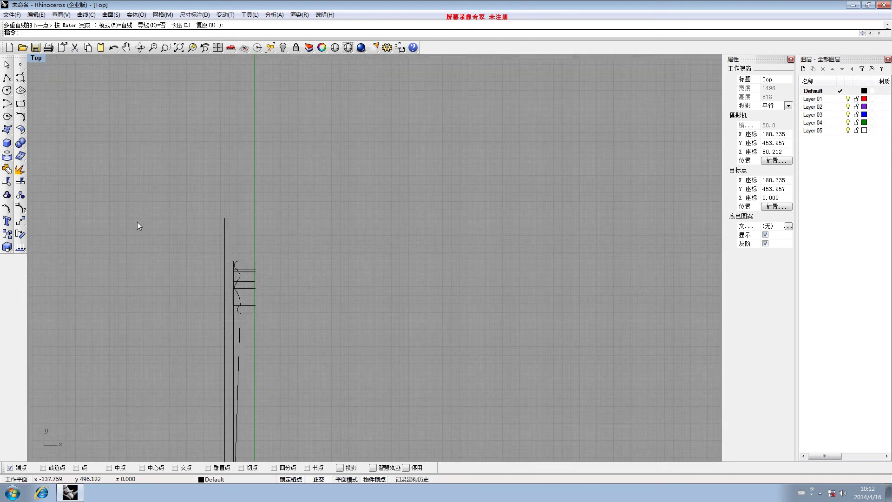
scroll(221, 368, up, 3)
scroll(213, 365, up, 1)
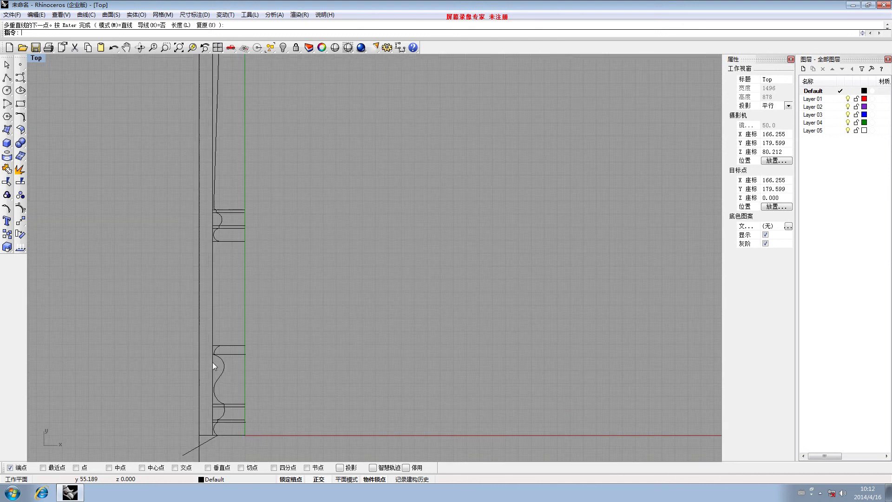
scroll(218, 357, up, 2)
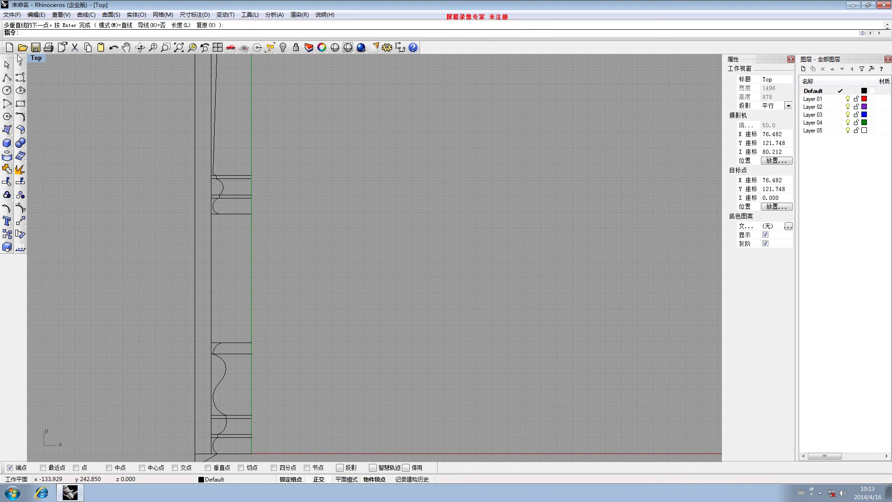
click(7, 77)
scroll(218, 339, up, 4)
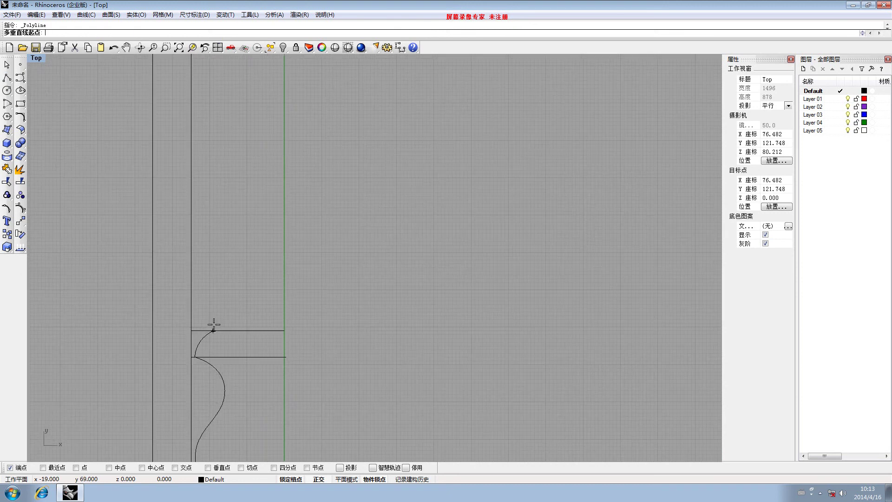
click(213, 325)
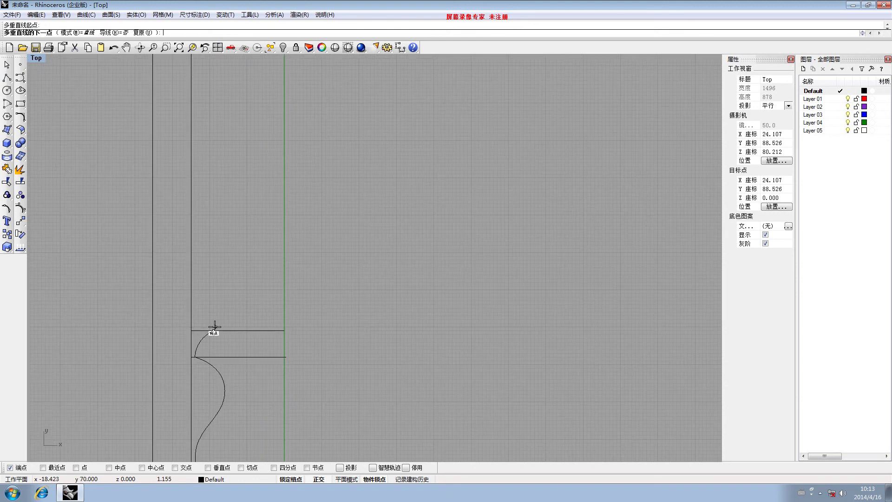
click(93, 264)
right_click(94, 265)
Draw a slanted line from the arc's lower end near y 150 down and outward across the long vertical line.
right_click(93, 265)
scroll(120, 241, down, 4)
right_drag(120, 241, 165, 256)
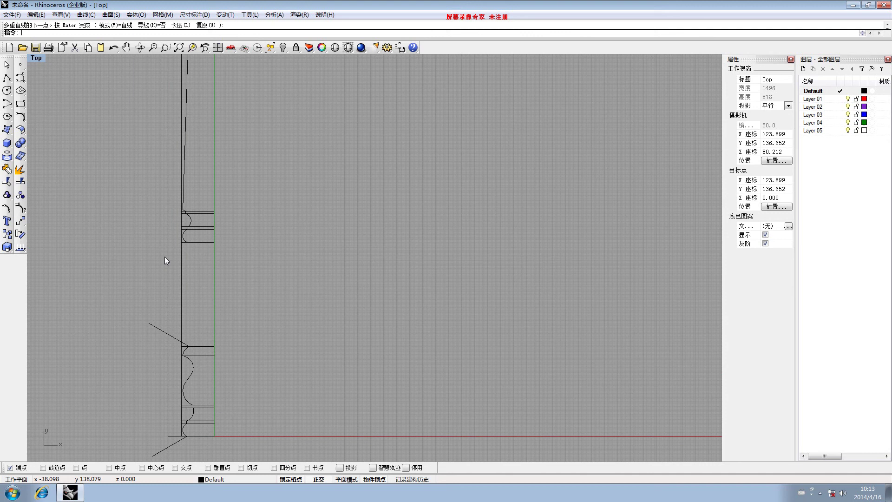
click(188, 241)
click(129, 275)
right_click(129, 275)
Draw a vertical line at x -37.5 from y 142.5 down across the slanted line that starts at (-19, 69).
scroll(166, 262, up, 3)
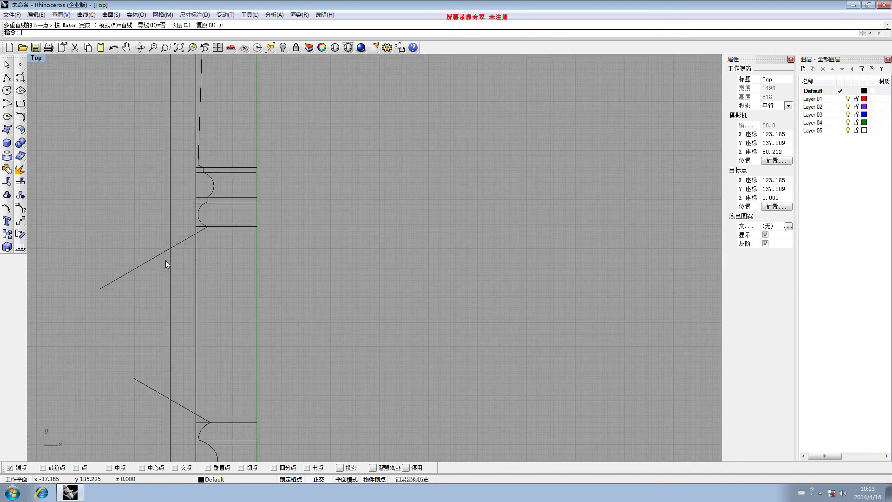
scroll(165, 260, up, 2)
right_click(165, 225)
click(164, 212)
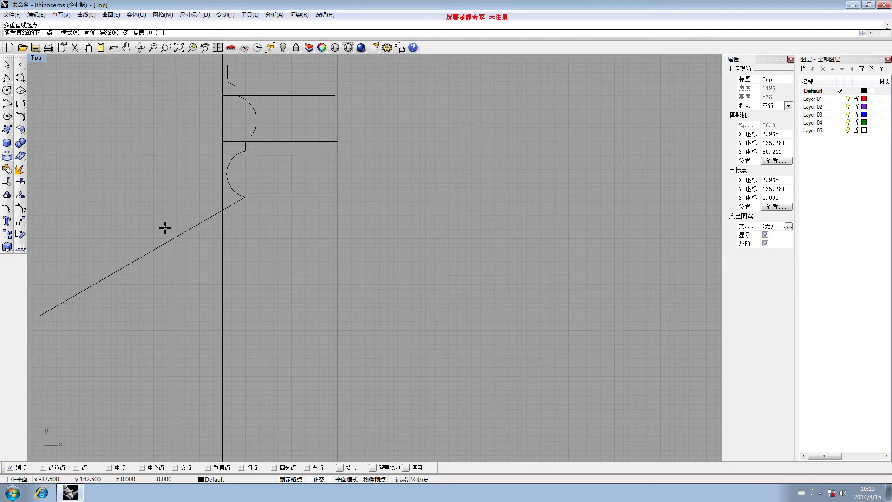
scroll(145, 358, down, 3)
click(161, 367)
right_click(161, 367)
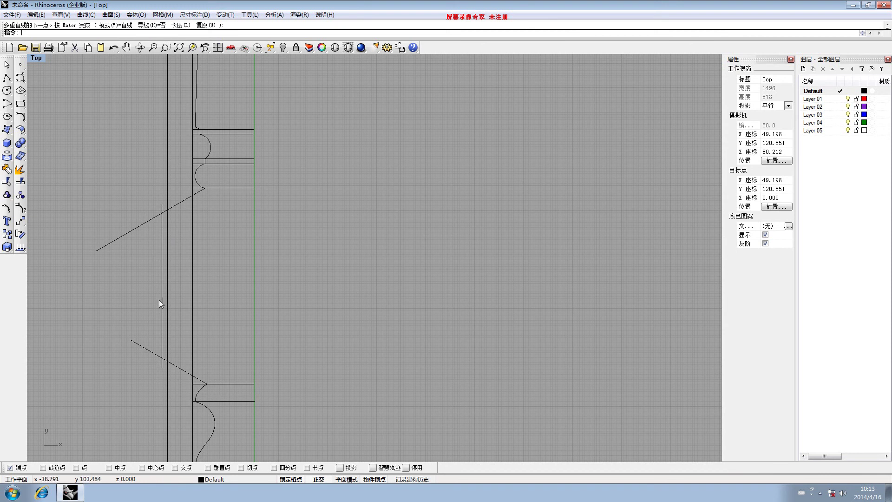
Draw a slanted line from the topmost arc's upper end at y 450 up and outward across the long vertical line.
scroll(253, 288, down, 3)
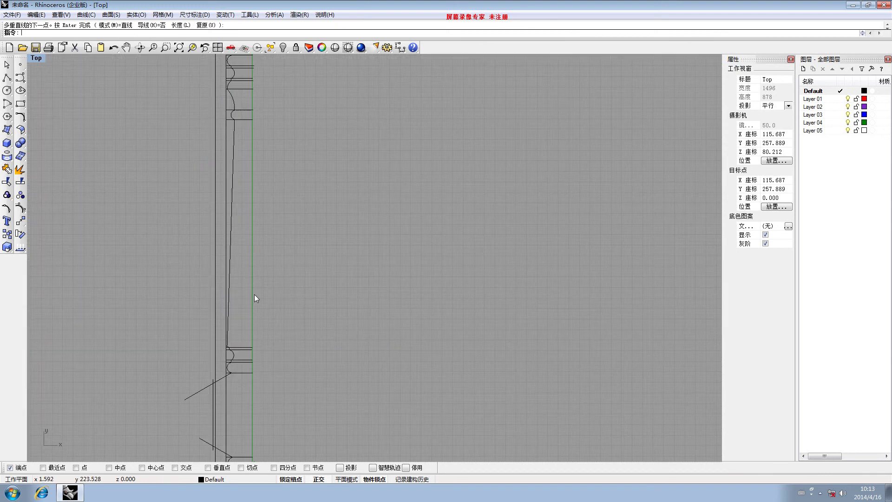
scroll(256, 228, down, 2)
scroll(256, 237, up, 2)
right_click(260, 258)
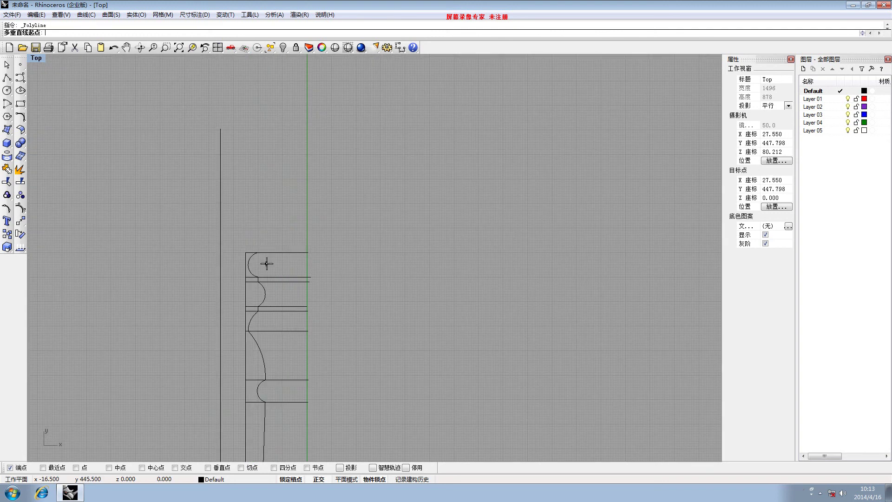
click(258, 252)
click(204, 230)
right_click(204, 232)
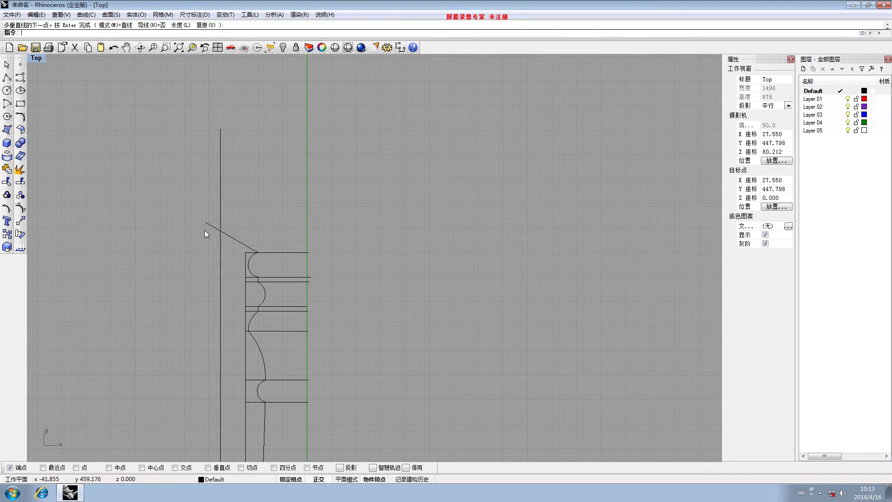
scroll(258, 295, down, 2)
scroll(243, 232, down, 1)
scroll(244, 232, down, 1)
right_drag(267, 295, 258, 245)
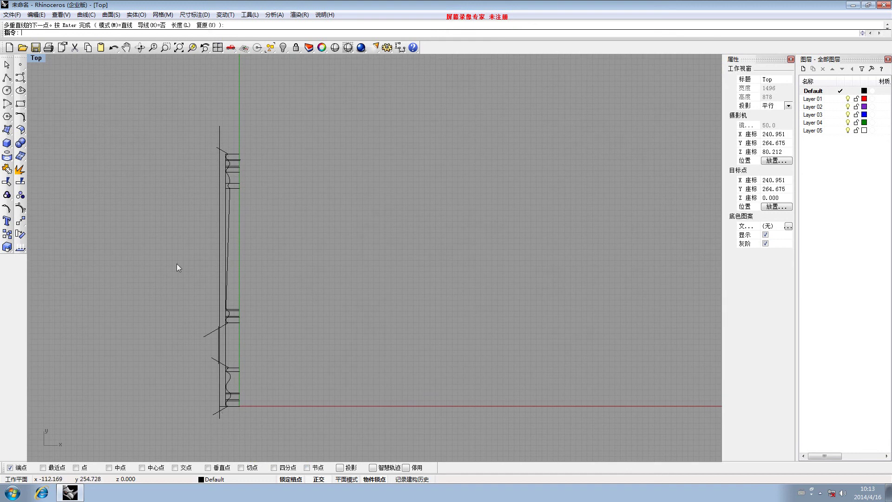
Examine where the slanted lines cross the long vertical line near the top and the foot of the profile.
scroll(215, 152, up, 4)
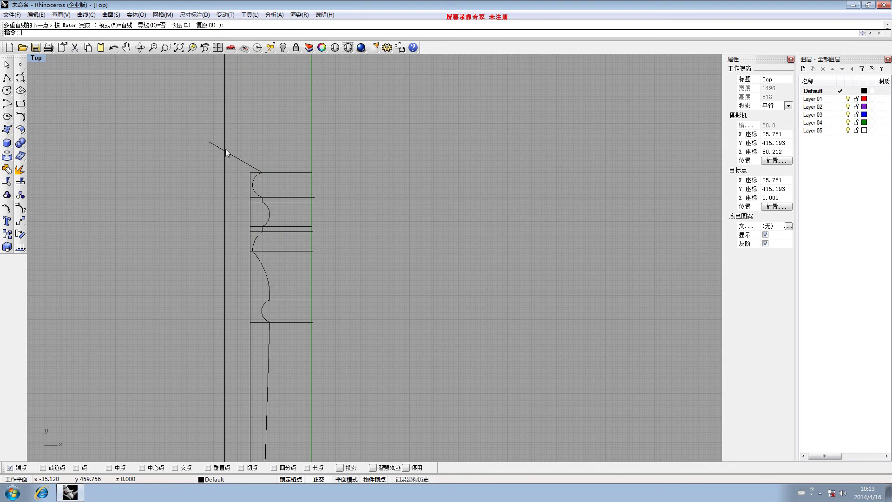
click(210, 142)
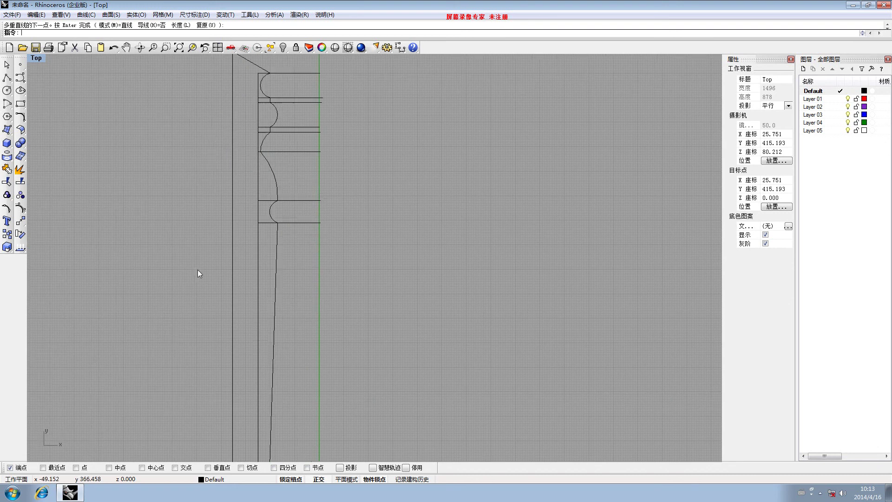
scroll(174, 250, down, 3)
right_drag(174, 250, 181, 175)
scroll(161, 370, up, 3)
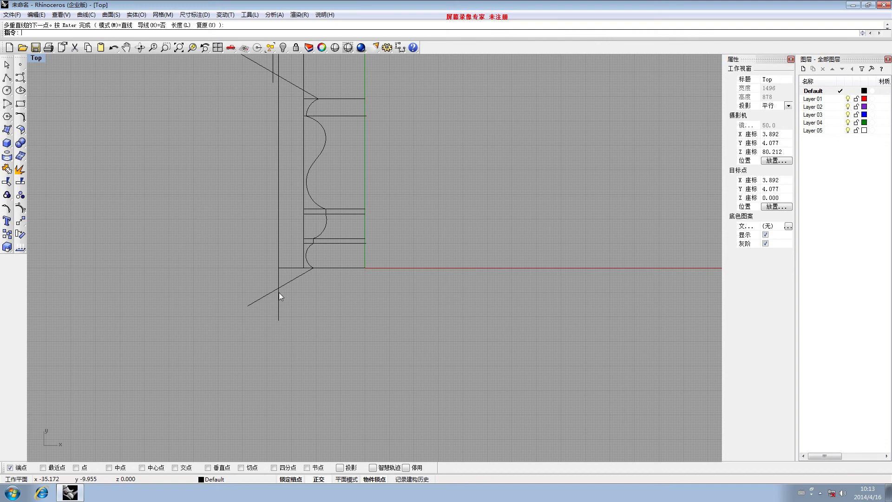
scroll(279, 292, up, 2)
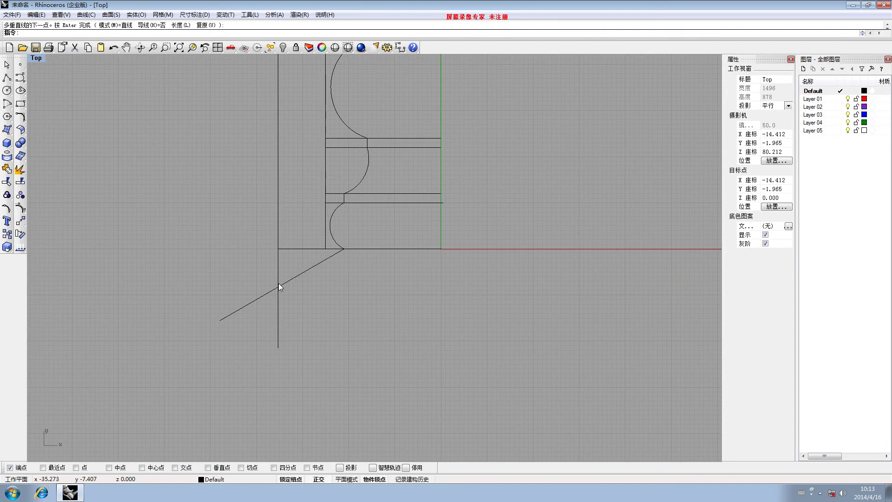
scroll(279, 291, up, 1)
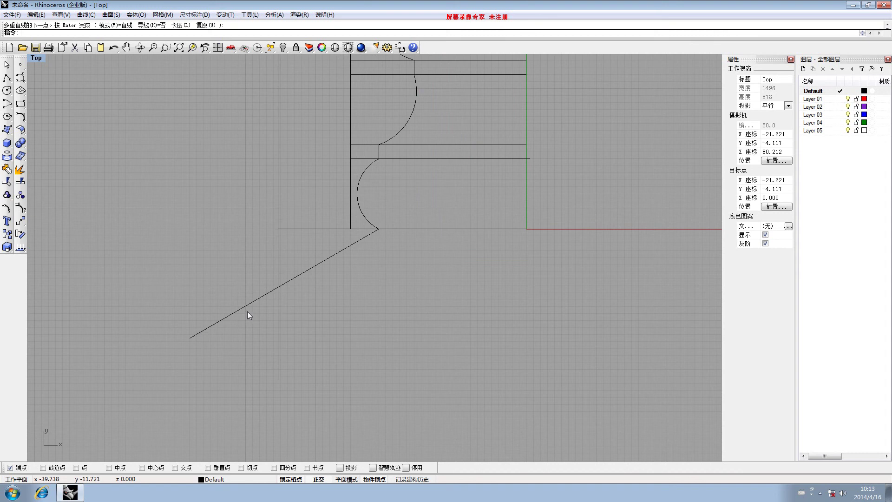
scroll(274, 284, down, 8)
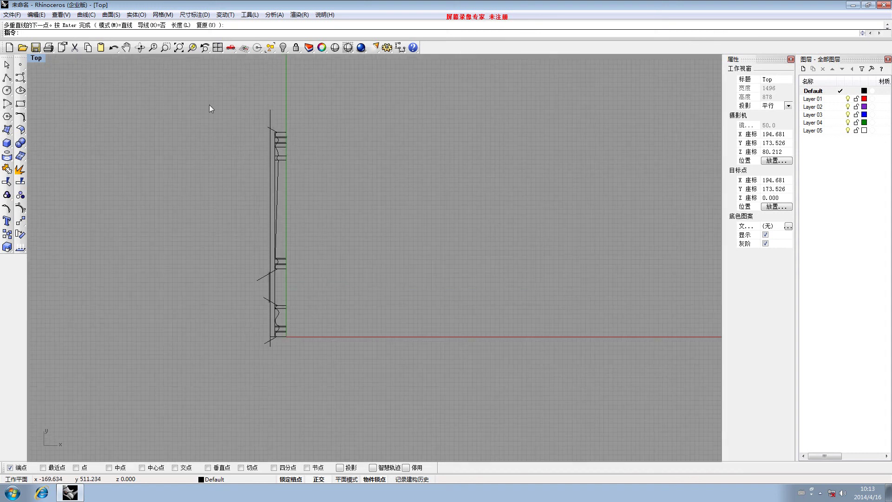
With all curves as cutting objects, trim the line overhangs at the foot and at the middle square section's lower corner.
drag(207, 84, 391, 399)
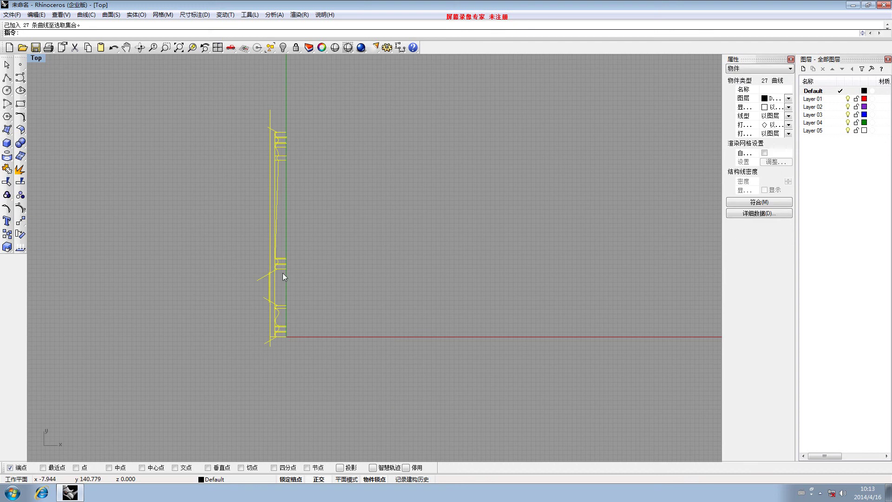
click(7, 182)
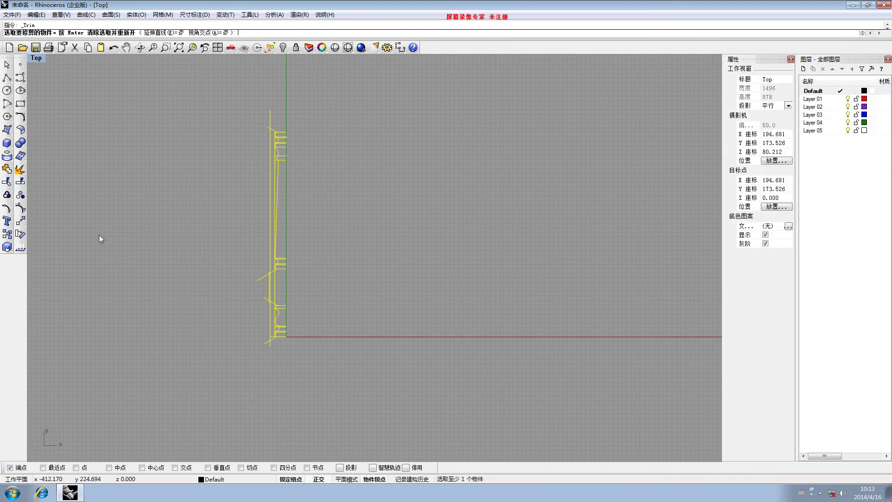
scroll(275, 344, up, 4)
click(266, 339)
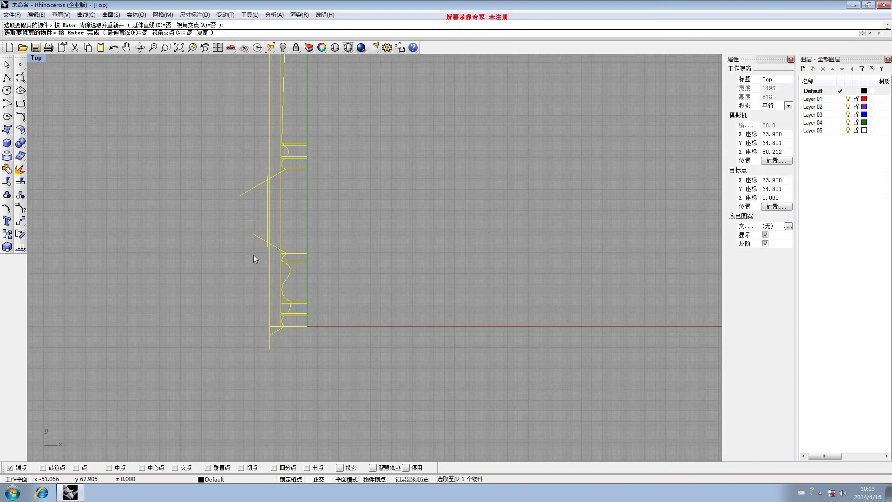
scroll(258, 244, up, 3)
click(269, 247)
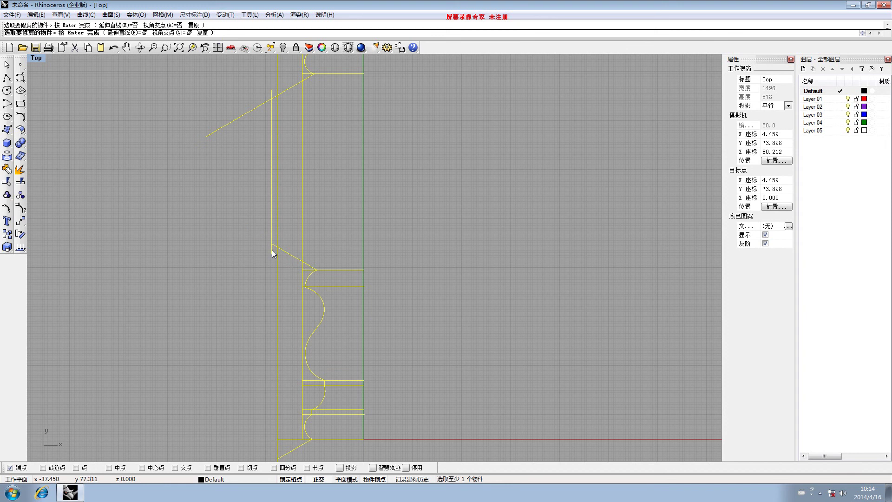
Trim the line overhangs at the middle square section's upper corner and the topmost slanted line beyond the long vertical line.
right_drag(247, 216, 237, 241)
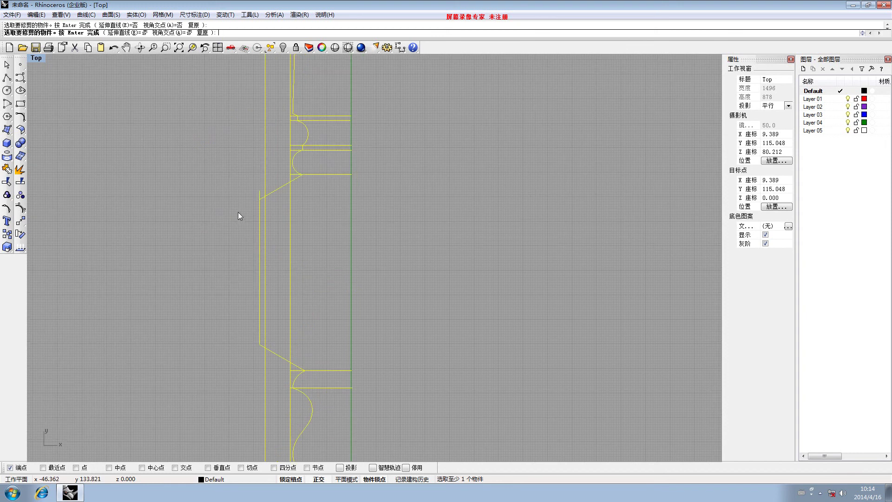
scroll(269, 195, up, 3)
scroll(252, 199, down, 3)
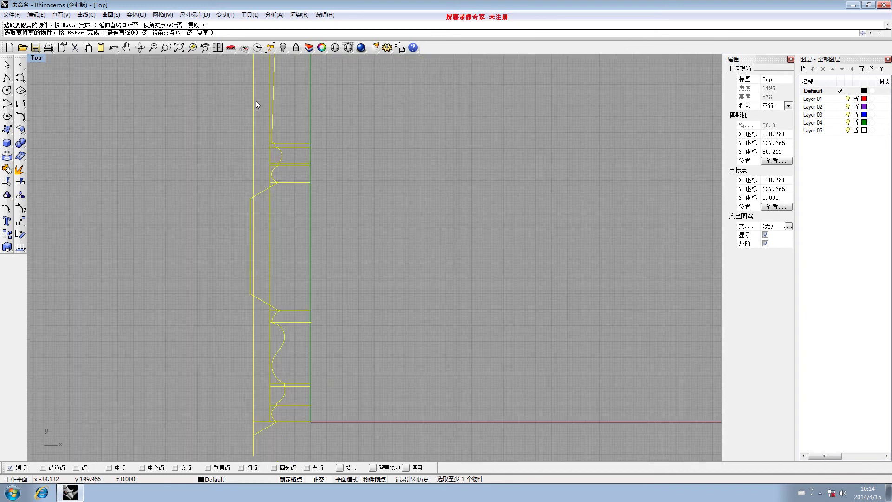
right_drag(255, 100, 258, 275)
scroll(248, 129, down, 4)
scroll(228, 216, up, 4)
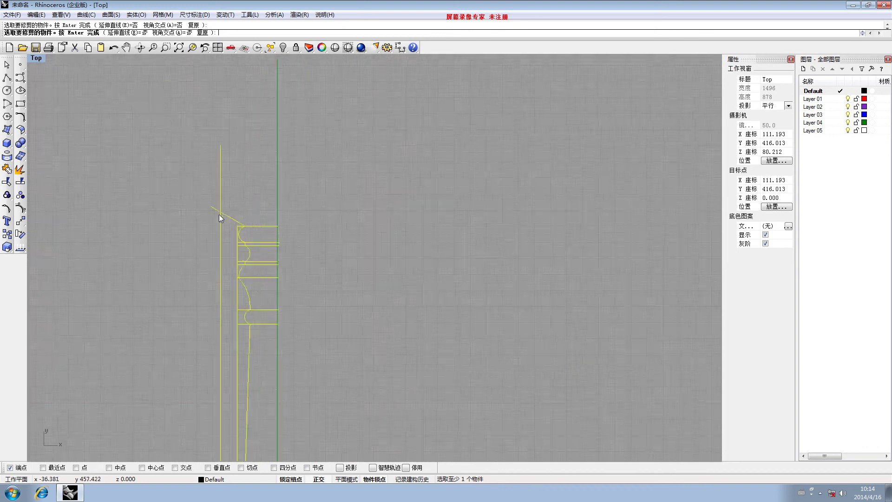
scroll(216, 208, up, 2)
right_drag(180, 288, 210, 204)
scroll(180, 209, down, 5)
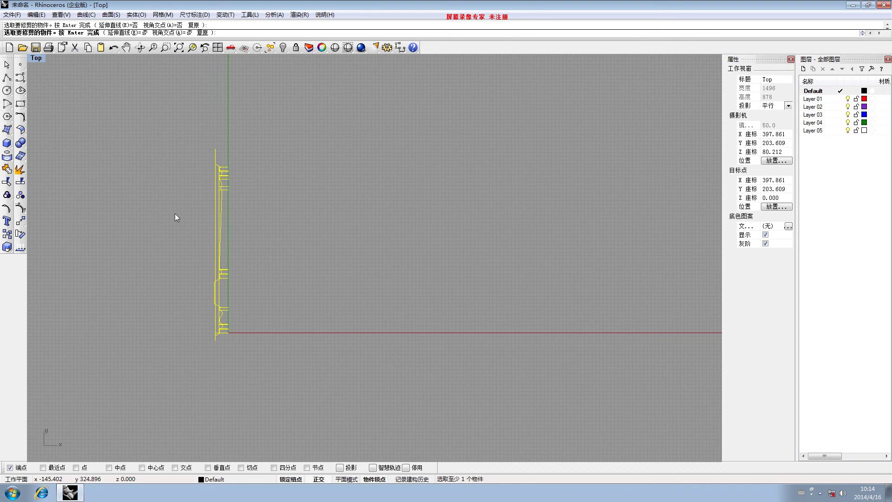
key(Return)
Cut the horizontal guide lines together with the 25 by 450 outline and the long vertical construction line, keeping the profile curves.
right_drag(211, 204, 188, 149)
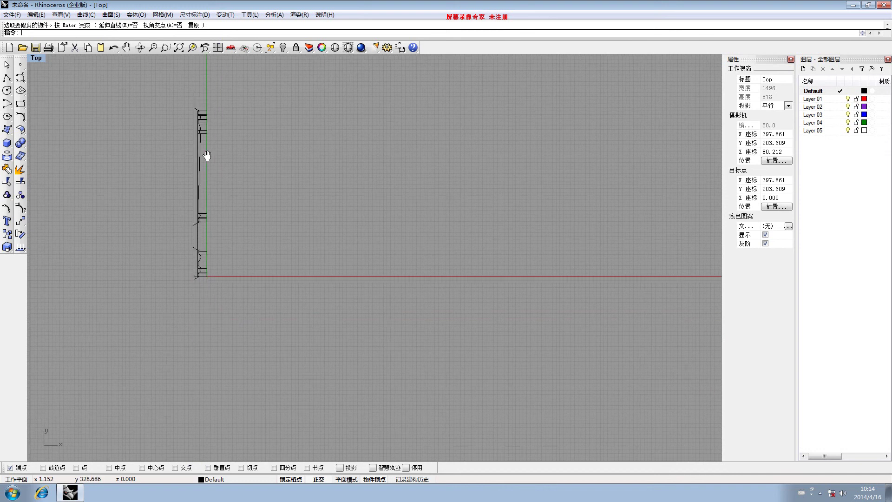
scroll(205, 273, up, 2)
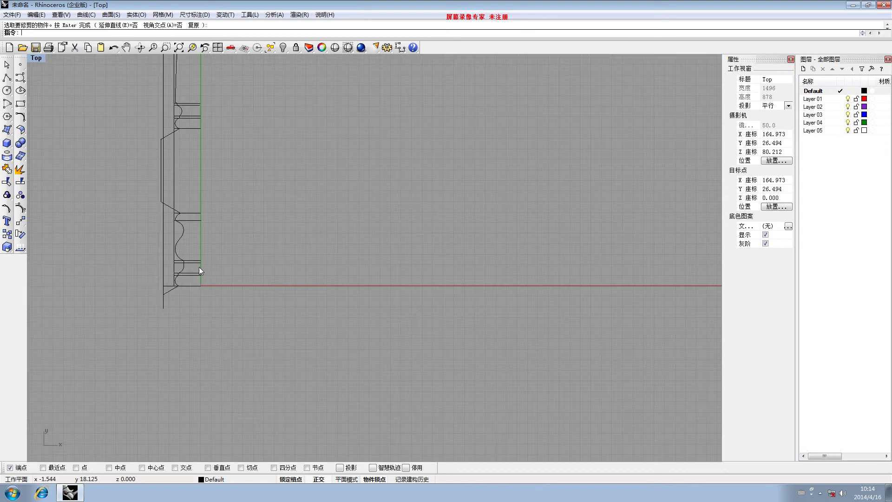
scroll(200, 260, down, 2)
right_drag(202, 240, 187, 276)
drag(210, 333, 182, 157)
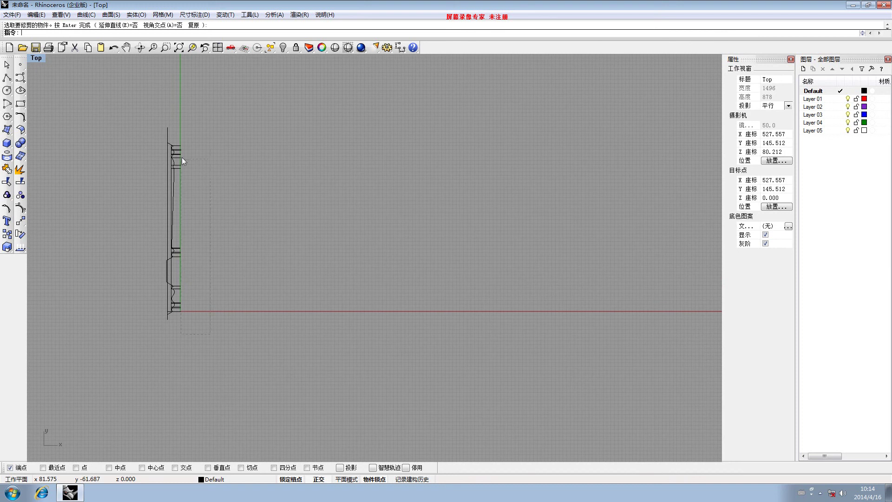
drag(183, 121, 179, 119)
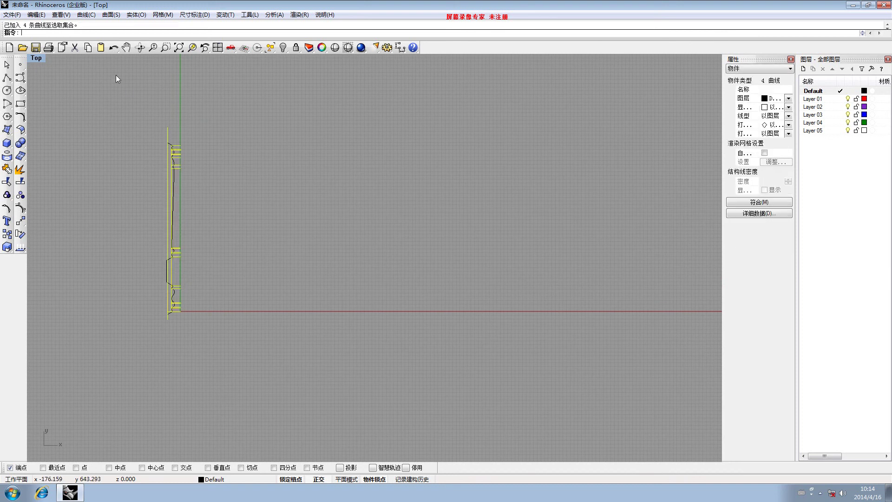
click(74, 46)
Check the remaining profile by selecting all its curves and single arcs near the top, then clear the selection.
right_drag(141, 149, 176, 134)
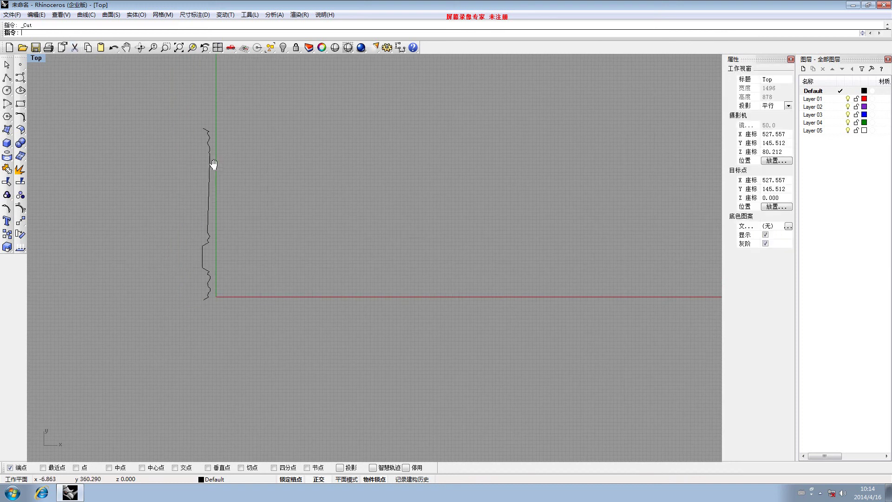
drag(150, 97, 257, 336)
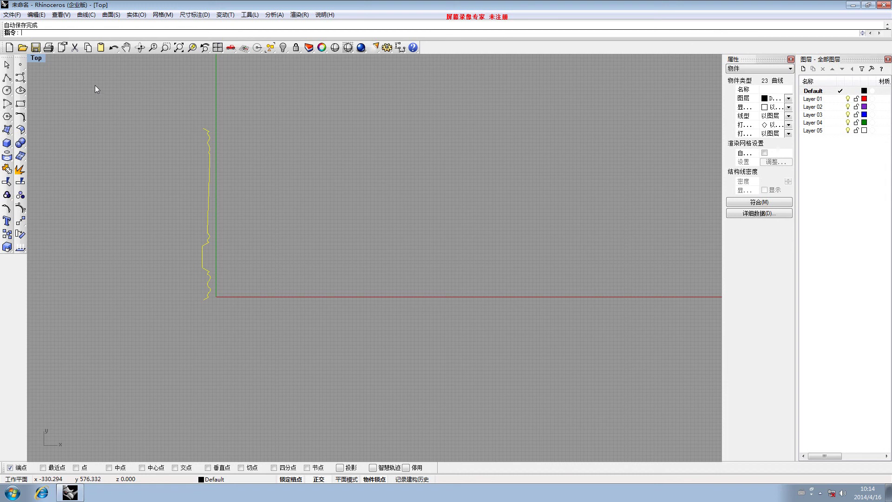
key(Escape)
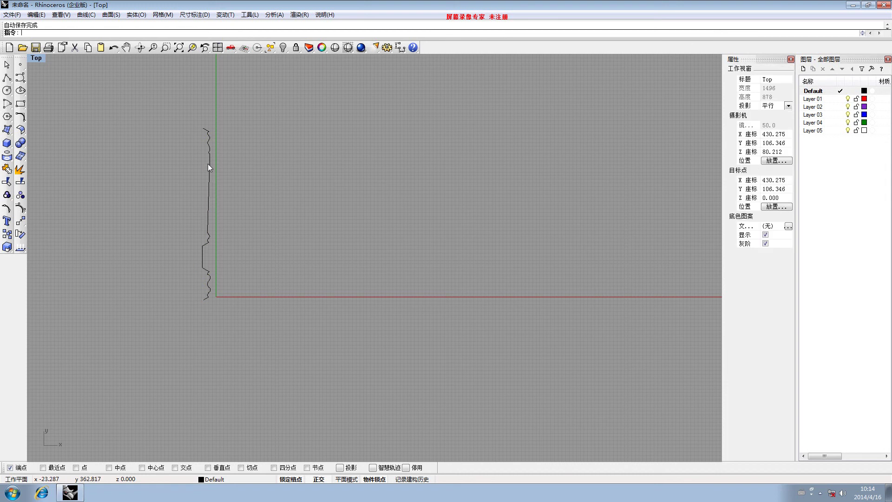
click(209, 165)
scroll(209, 150, up, 2)
key(Escape)
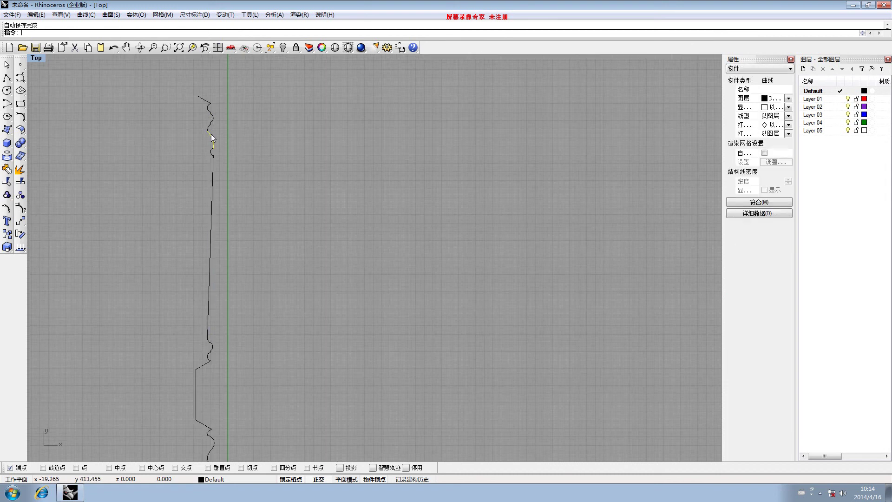
click(211, 134)
click(237, 151)
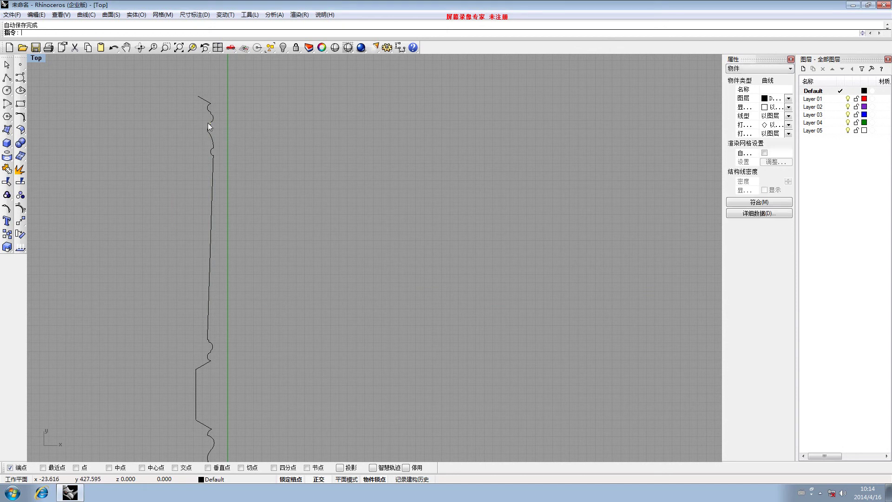
scroll(205, 127, up, 2)
scroll(179, 185, down, 4)
scroll(179, 184, down, 2)
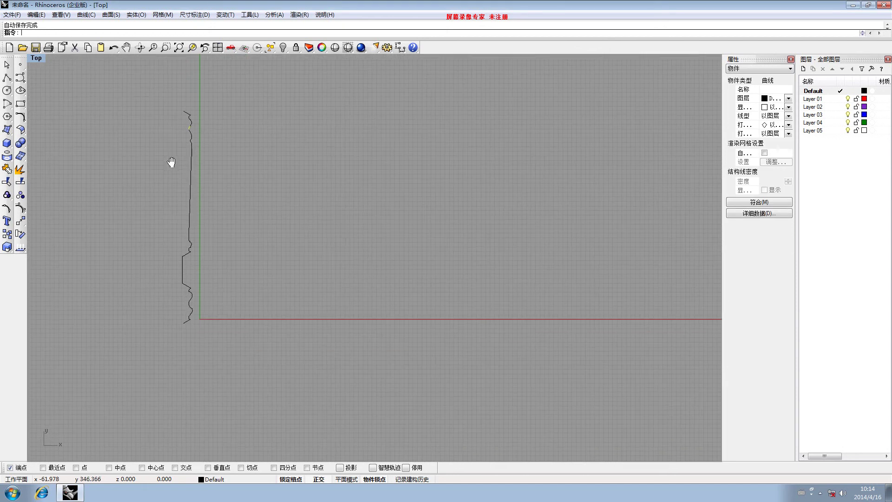
key(Escape)
Join all the leg profile curves into one open curve and check it by selecting it as a whole.
drag(138, 85, 272, 332)
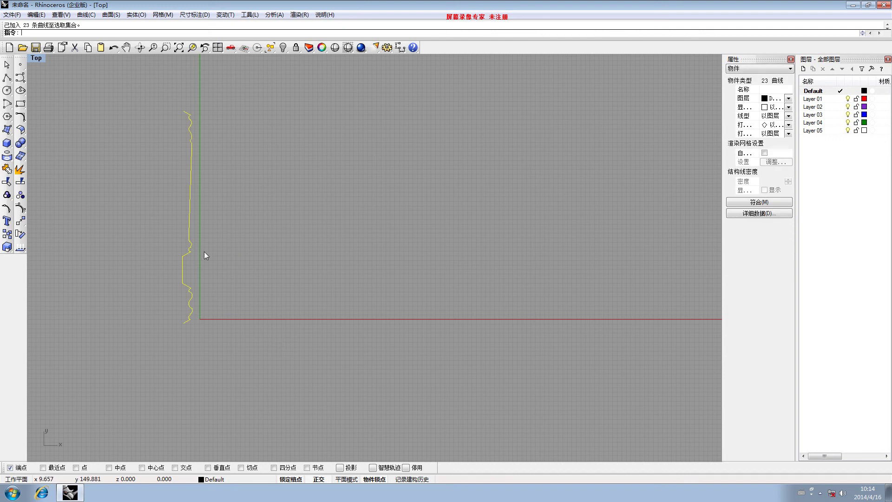
right_drag(205, 251, 232, 239)
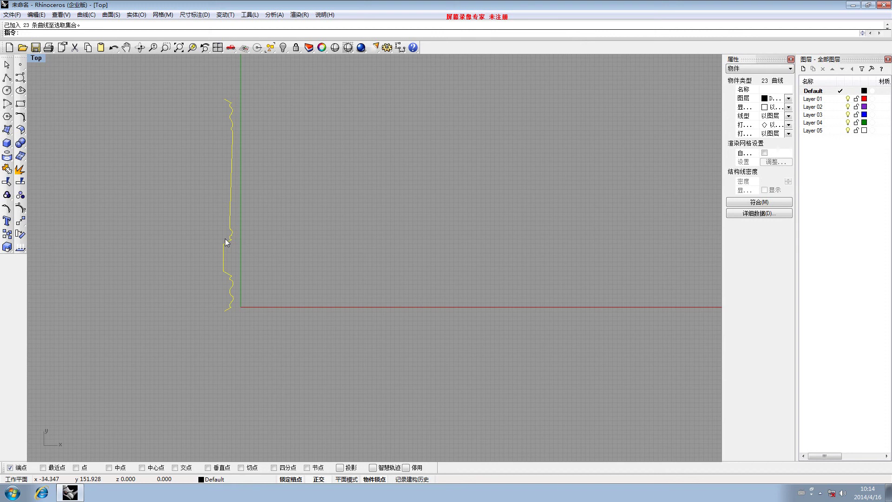
click(7, 169)
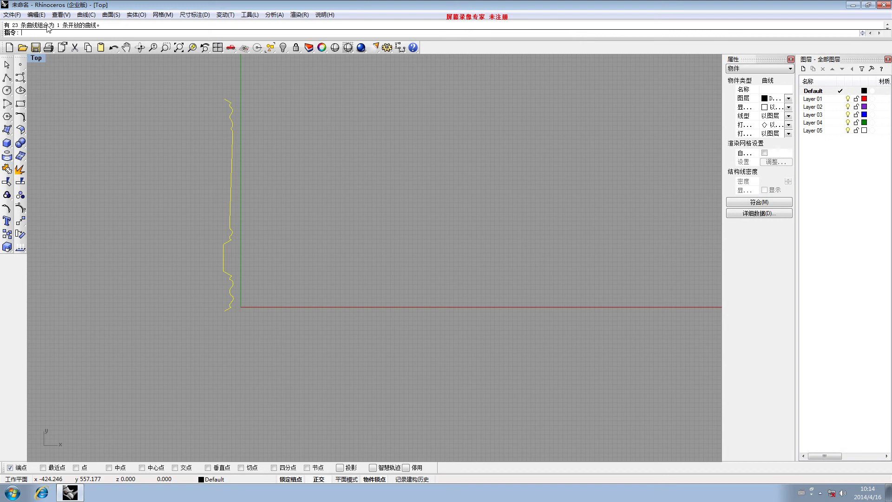
click(231, 244)
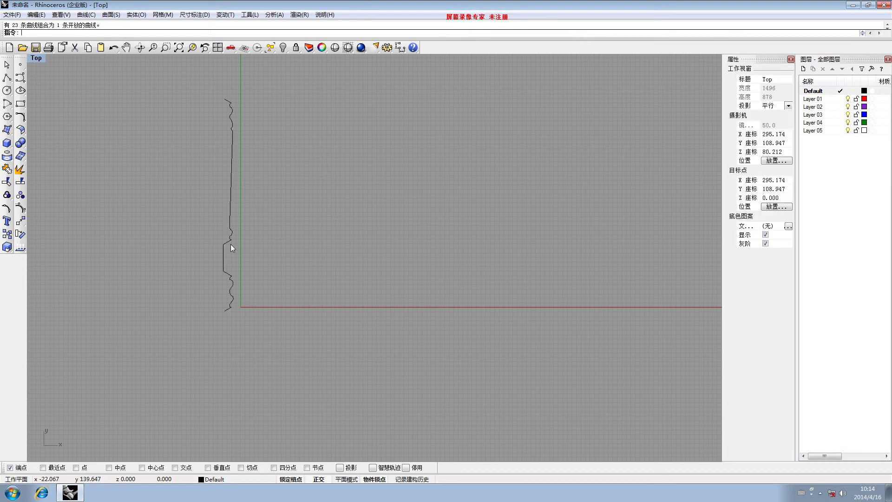
click(230, 232)
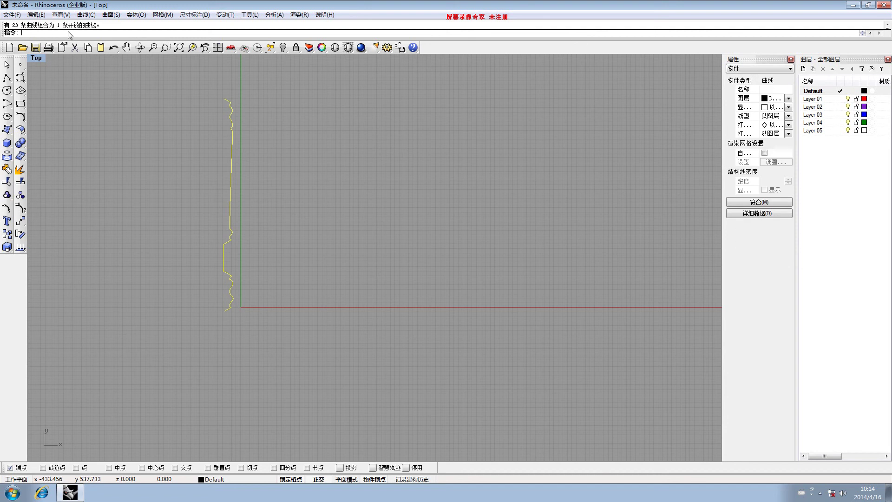
click(197, 222)
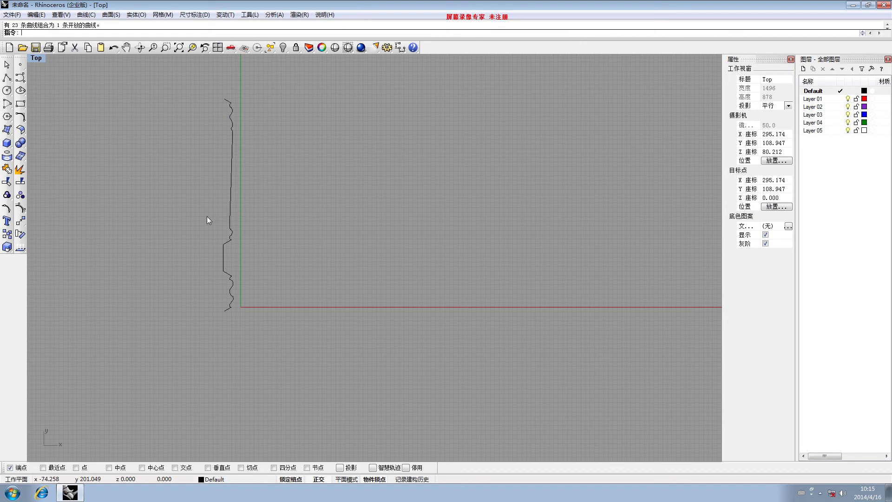
right_drag(202, 223, 243, 210)
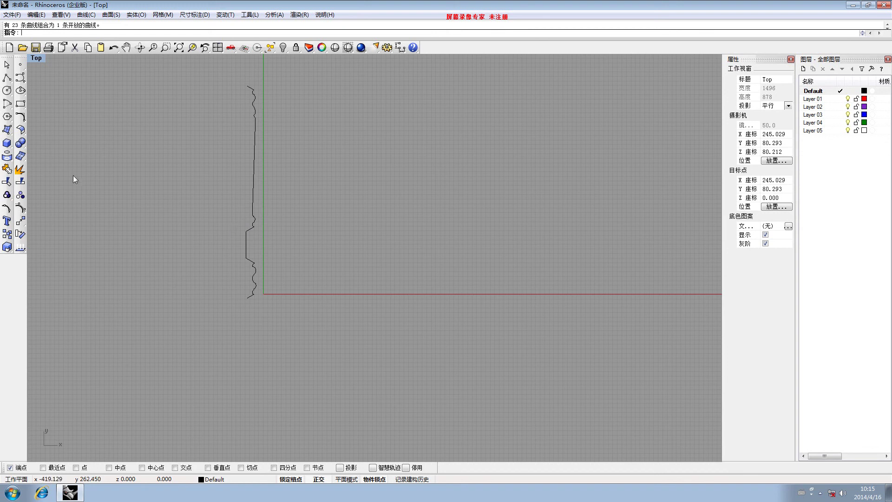
Explode the joined leg profile into separate segments and check them by selecting a single piece.
click(254, 191)
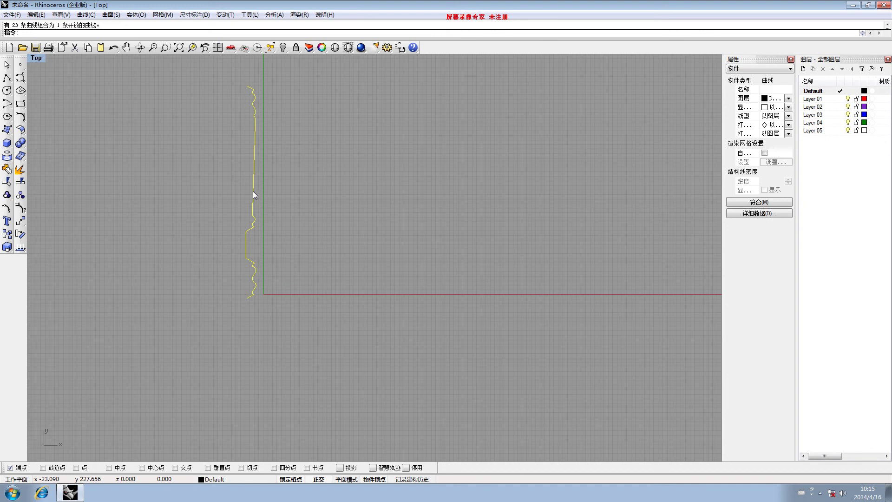
click(19, 170)
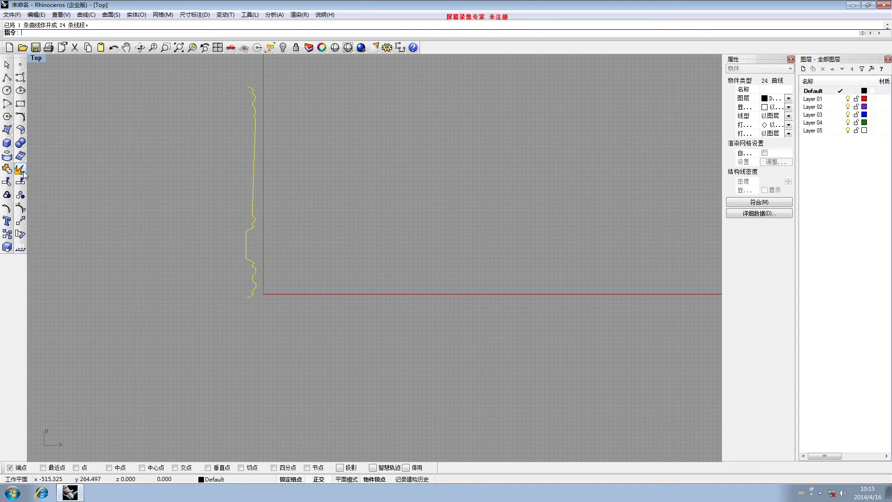
click(222, 185)
click(252, 181)
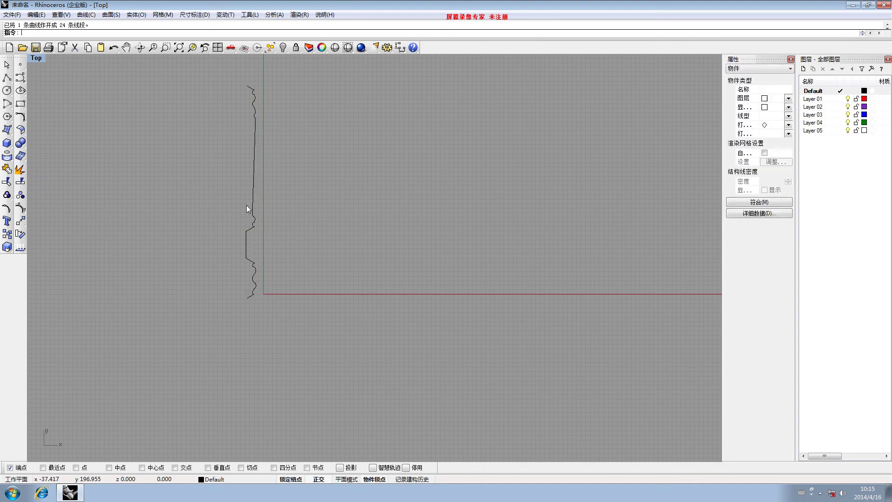
click(246, 205)
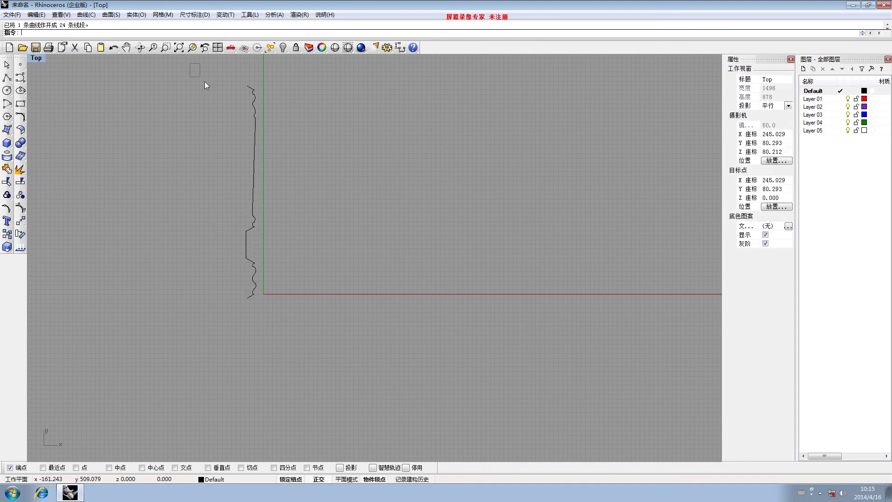
Rejoin the exploded leg profile segments into one open curve and check it by selecting it as a whole.
drag(191, 73, 308, 332)
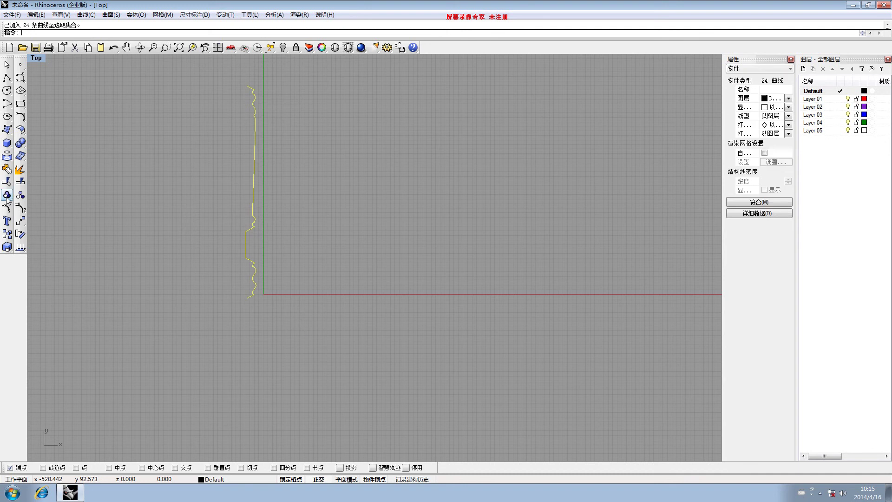
click(6, 170)
click(249, 181)
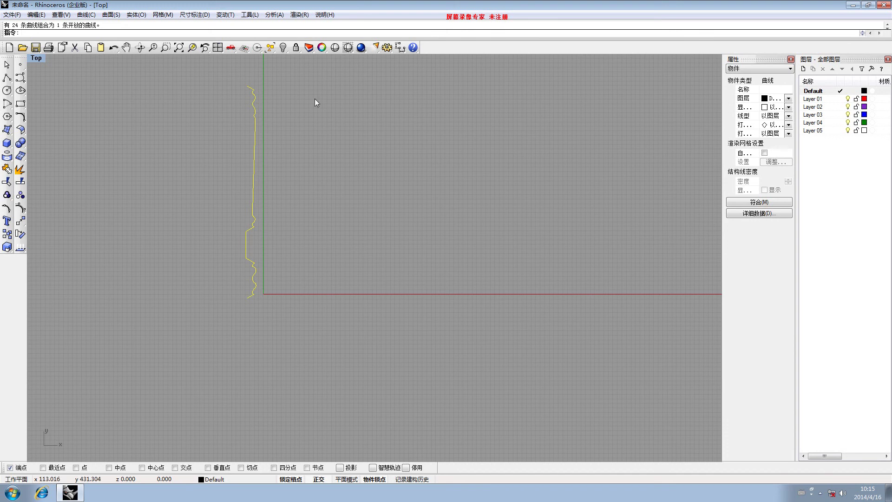
right_drag(245, 196, 230, 198)
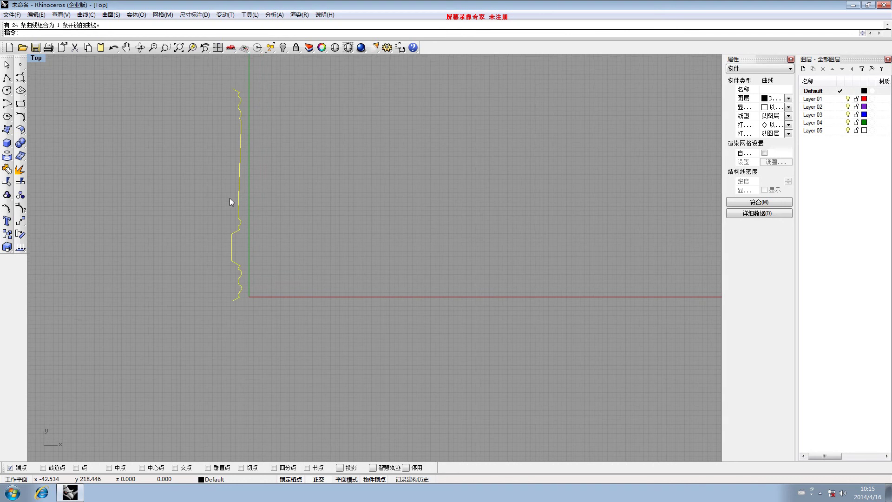
click(230, 198)
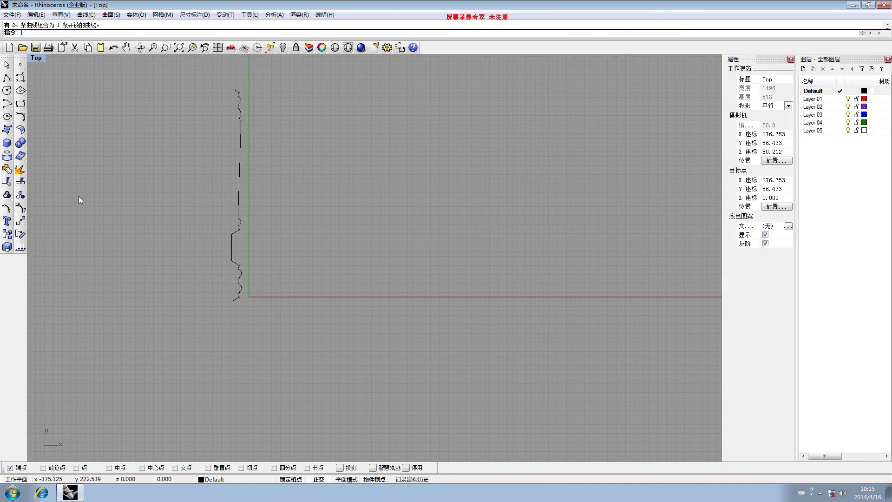
click(240, 172)
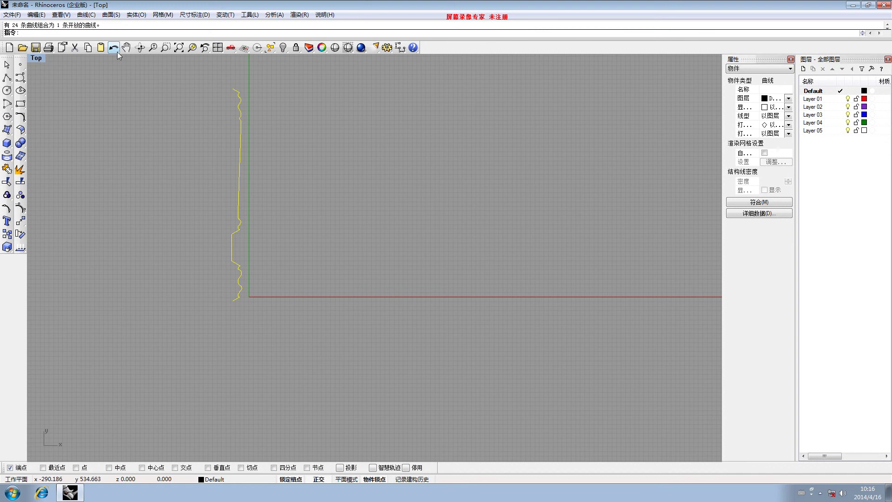
Revolve the joined leg profile a full 360 degrees around the vertical green axis.
click(111, 15)
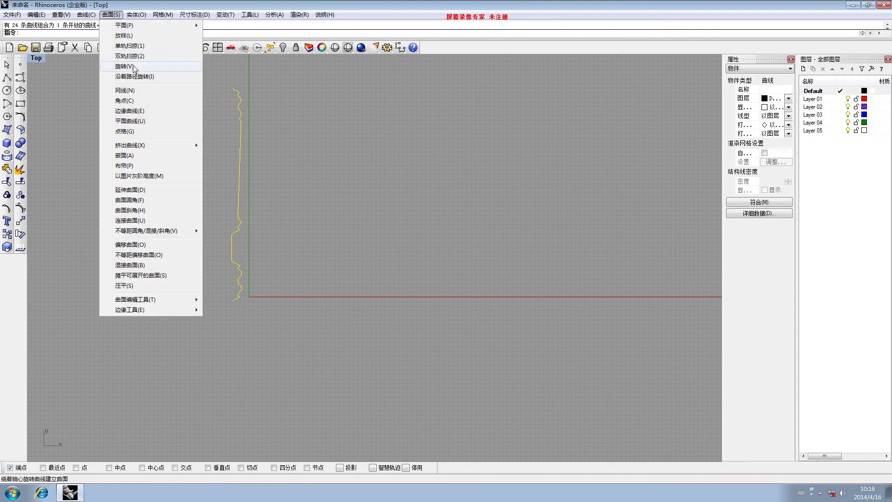
click(133, 67)
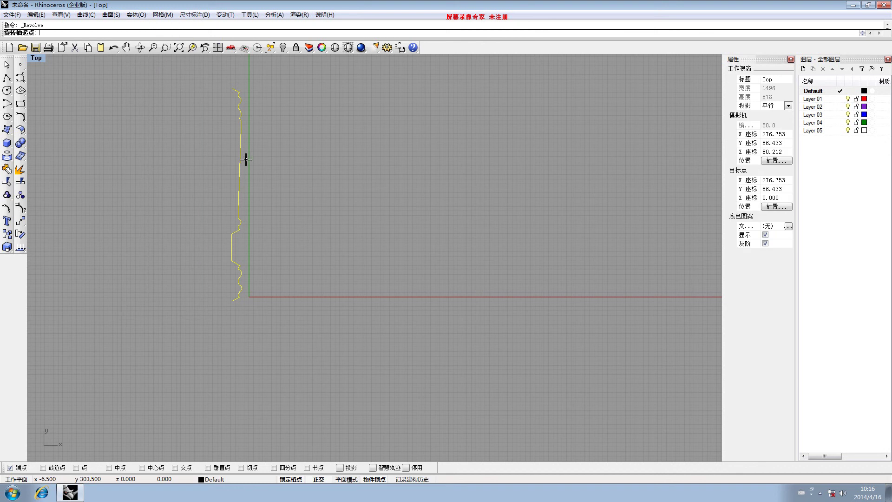
scroll(247, 188, up, 3)
scroll(253, 188, up, 3)
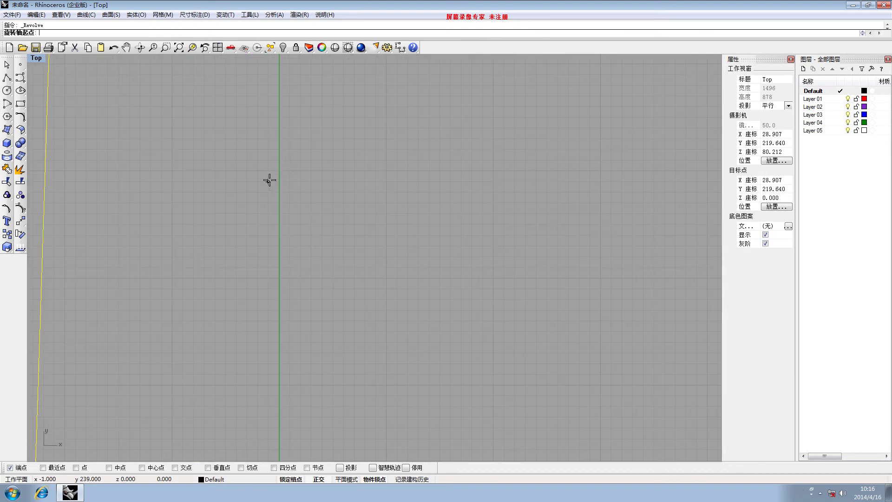
click(279, 149)
click(278, 229)
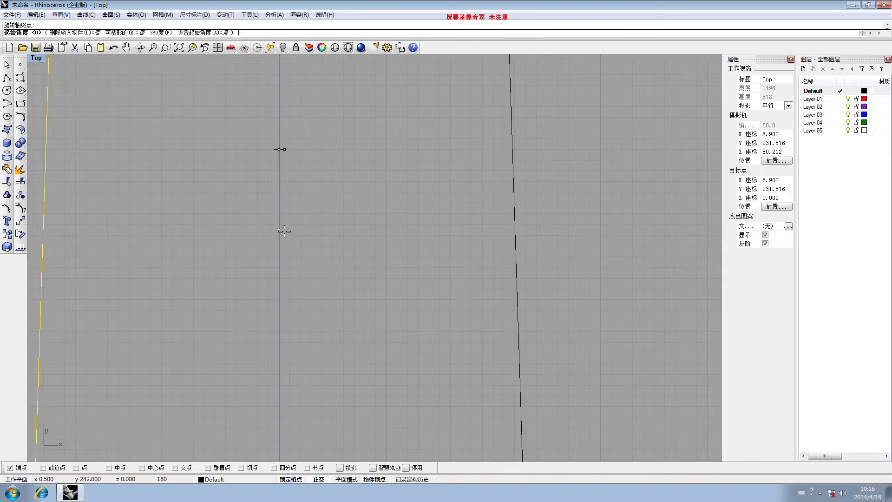
click(155, 33)
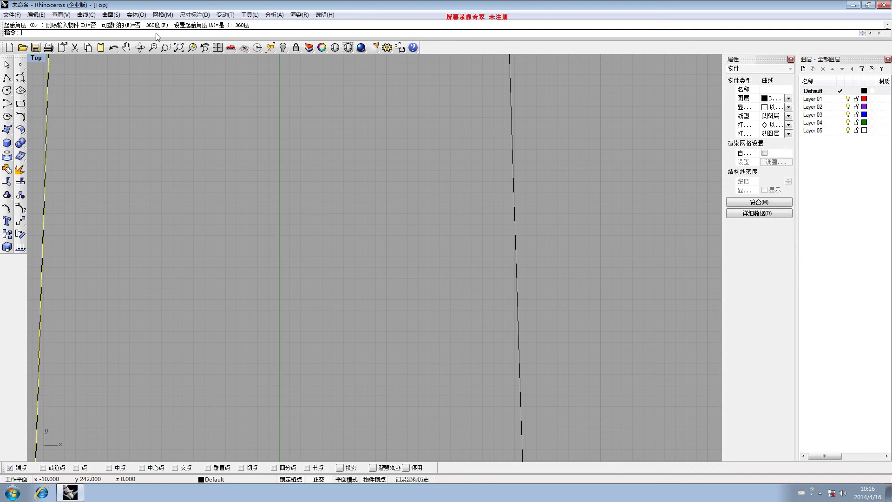
Shade the view to inspect the whole revolved leg, then return it to wireframe.
click(335, 48)
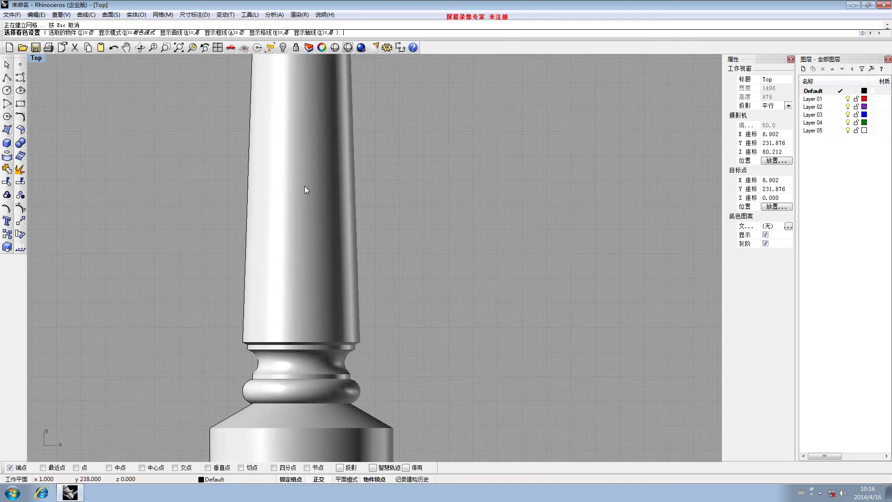
scroll(304, 190, down, 6)
right_drag(323, 193, 308, 218)
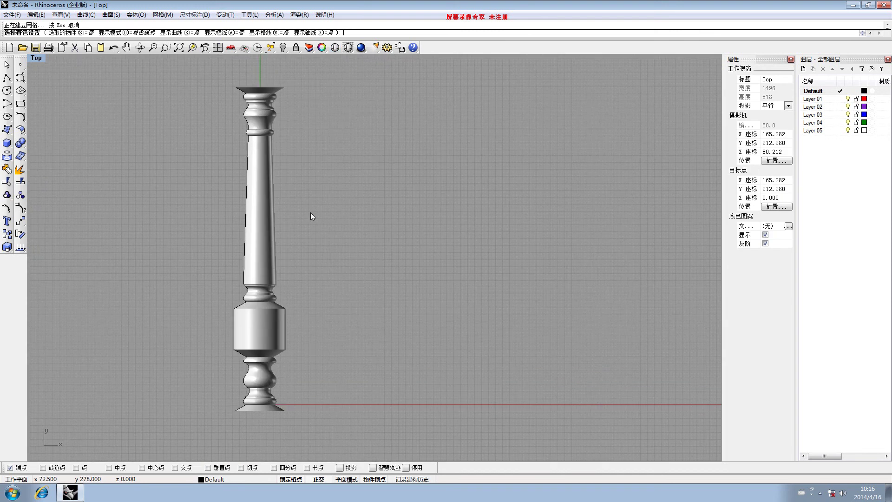
scroll(253, 226, down, 4)
right_drag(289, 234, 288, 199)
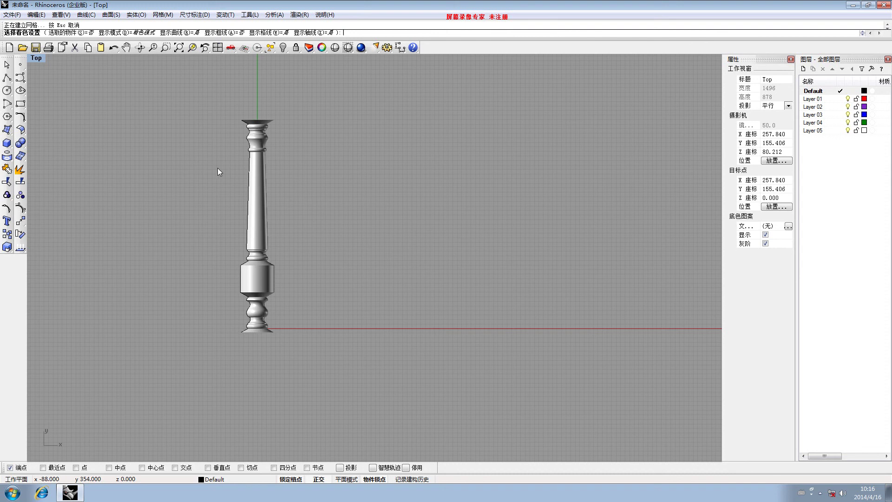
key(Return)
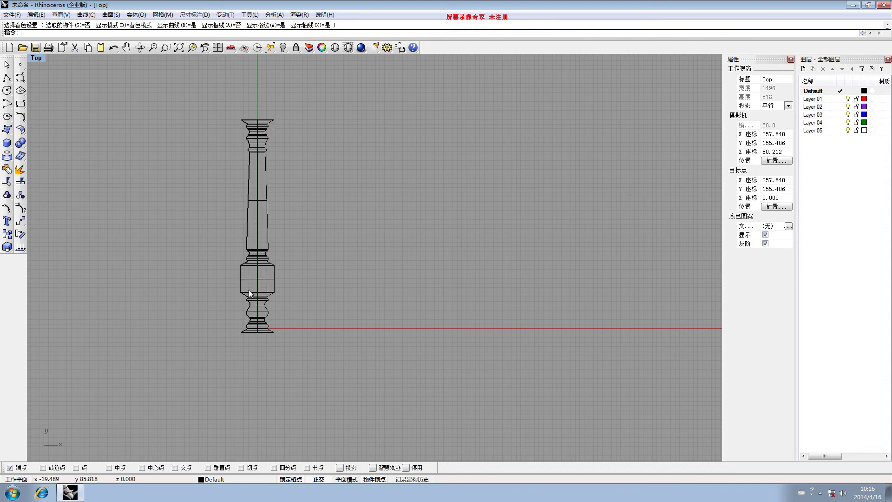
Undo the revolve, leaving only the leg profile curve.
click(113, 51)
right_drag(238, 191, 286, 186)
click(222, 202)
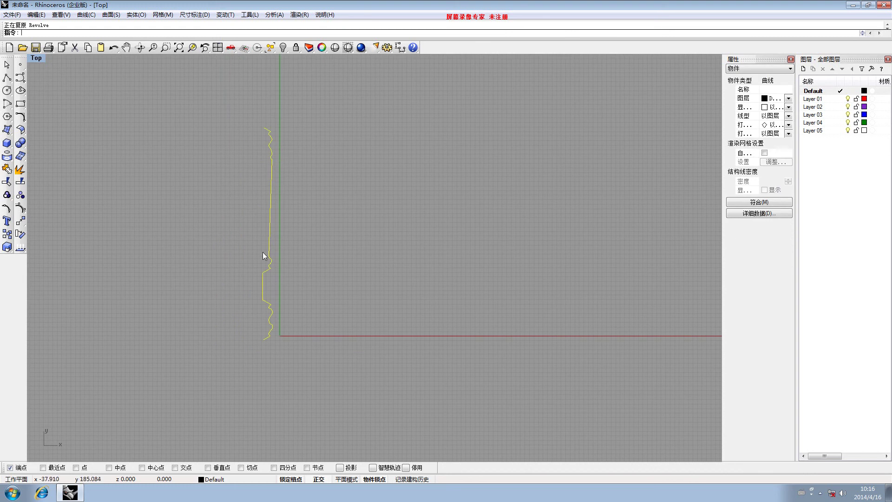
Move the leg profile curve from its lower endpoint to the origin by entering 0 as the target point.
right_drag(268, 256, 275, 205)
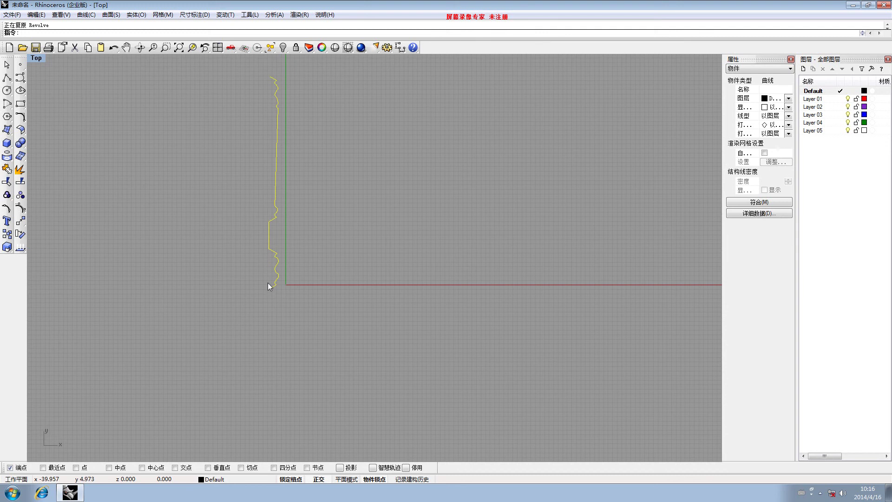
scroll(270, 288, up, 3)
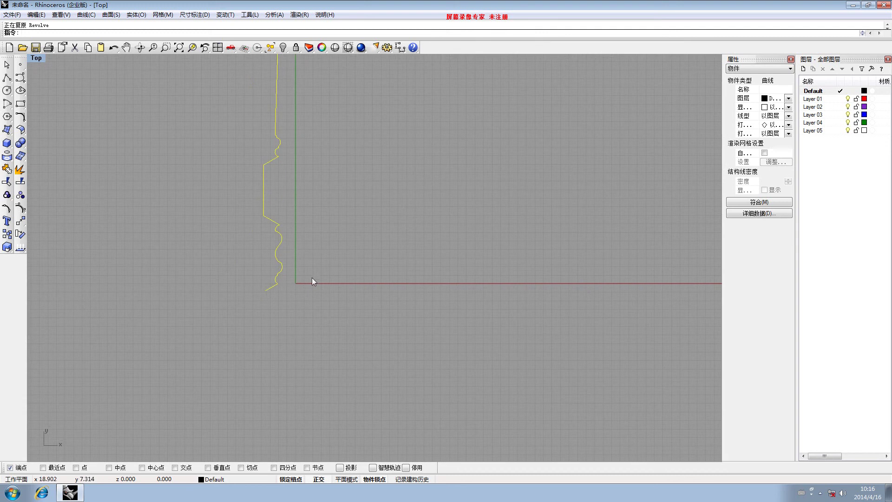
scroll(294, 286, up, 4)
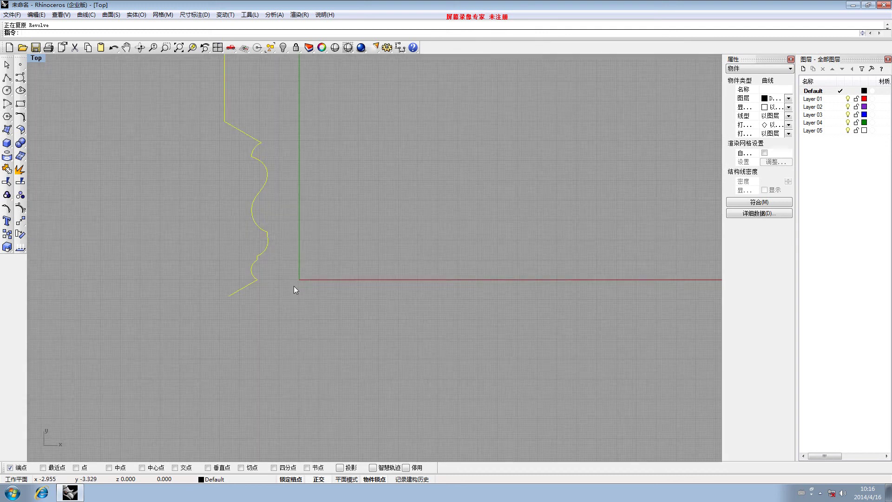
right_drag(300, 284, 276, 297)
scroll(275, 294, up, 5)
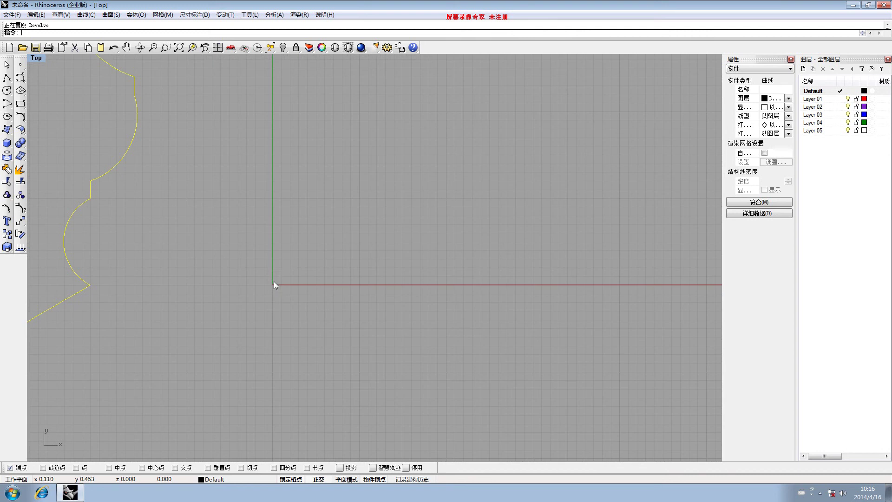
scroll(284, 252, down, 5)
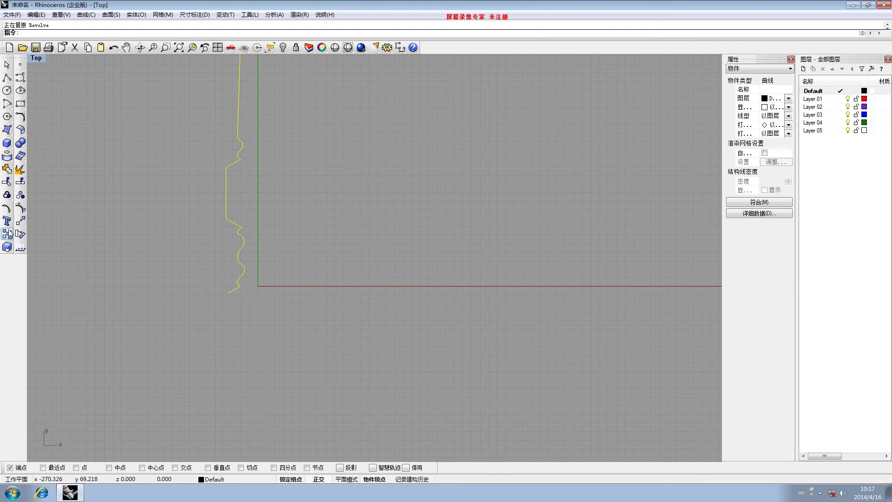
click(22, 222)
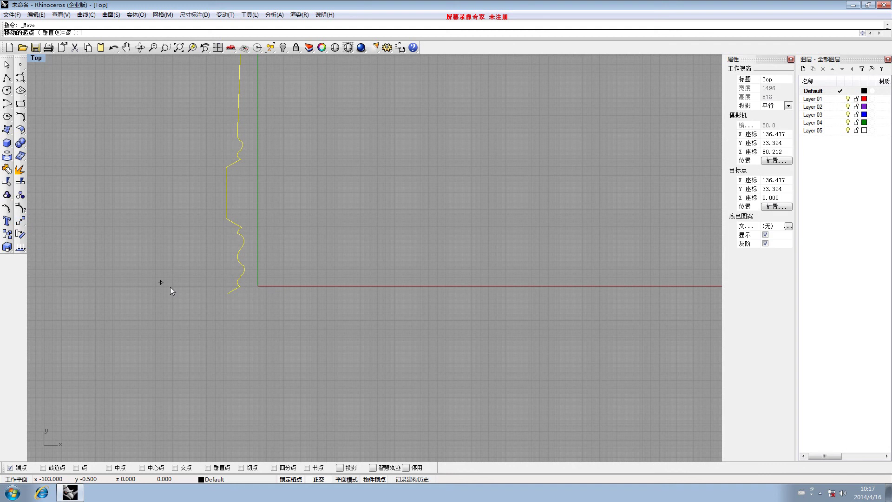
click(224, 292)
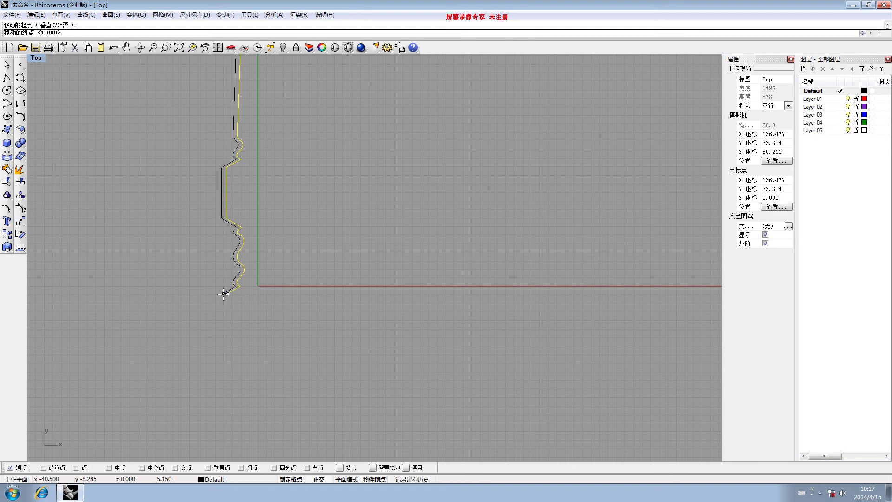
text(0)
key(Return)
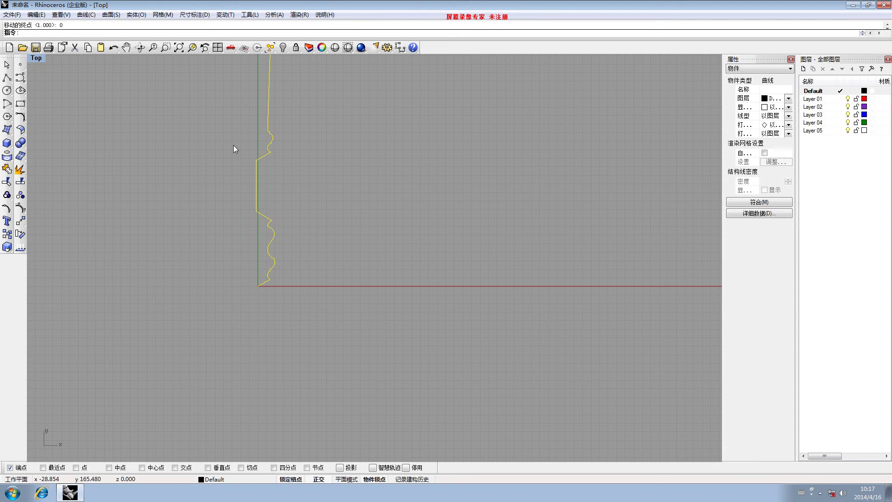
Start saving the drawing under another name, with AutoCAD drawing exchange file (DXF) as the file type.
scroll(235, 139, down, 3)
right_drag(235, 140, 255, 223)
scroll(241, 258, up, 3)
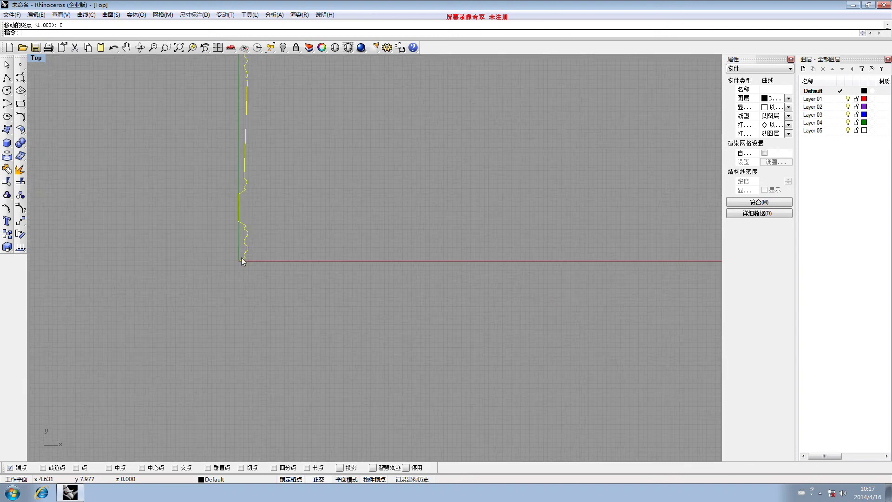
right_drag(221, 118, 252, 93)
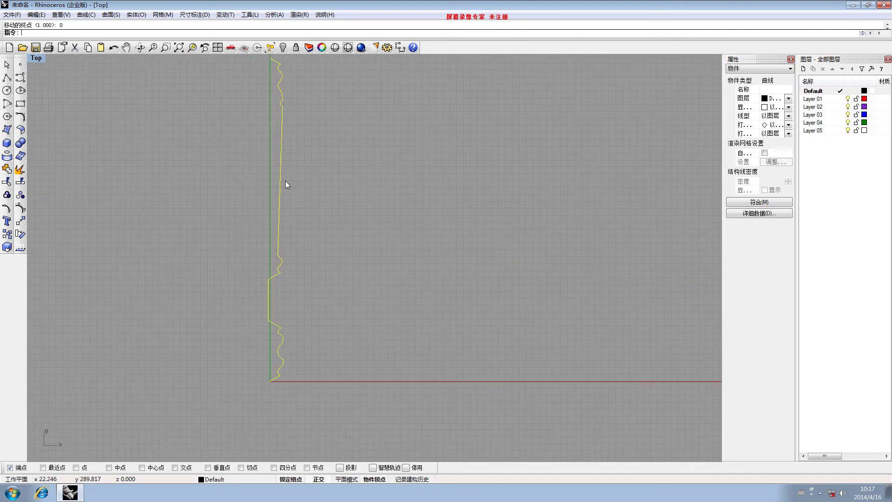
click(13, 15)
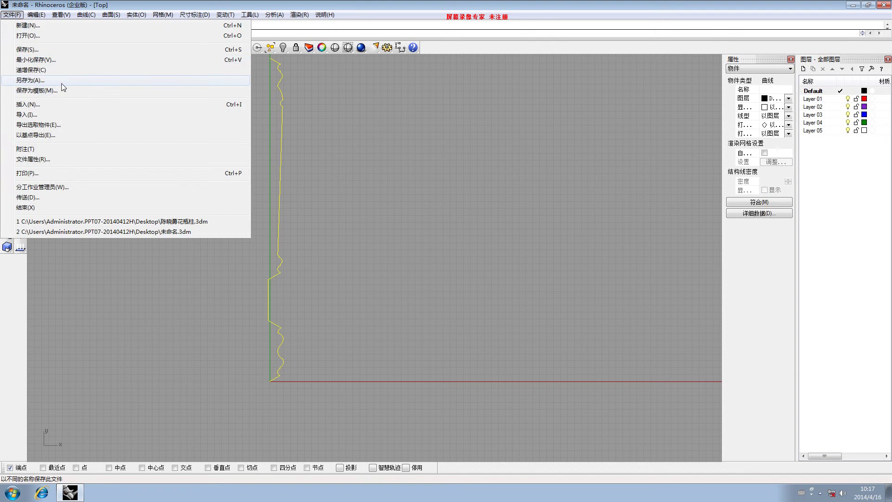
click(63, 81)
drag(398, 150, 262, 121)
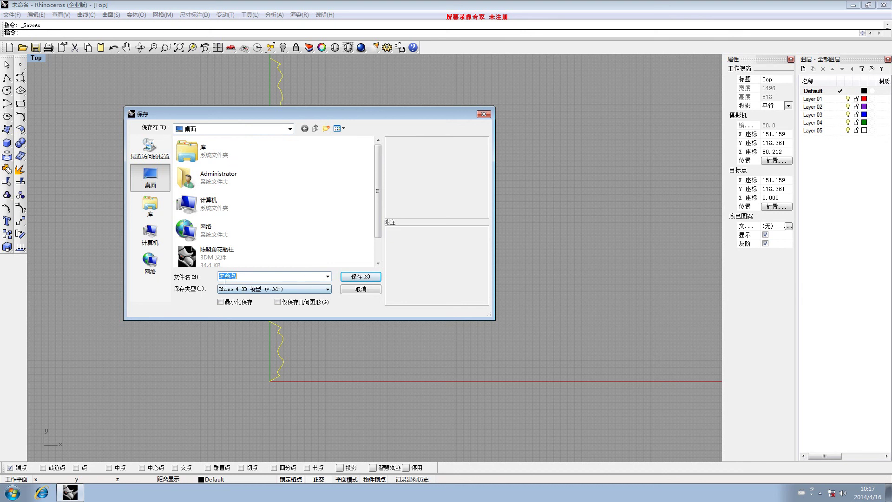
click(260, 289)
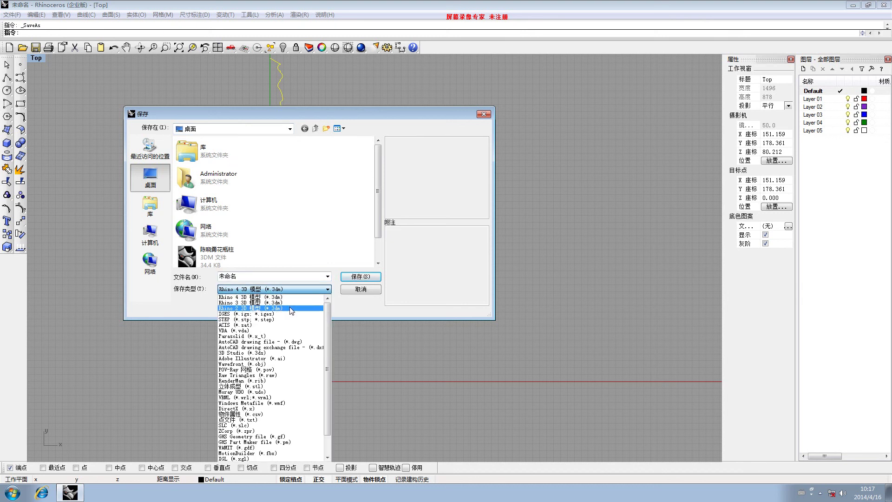
click(316, 349)
Name the DXF file 中有方小柱.
double_click(256, 276)
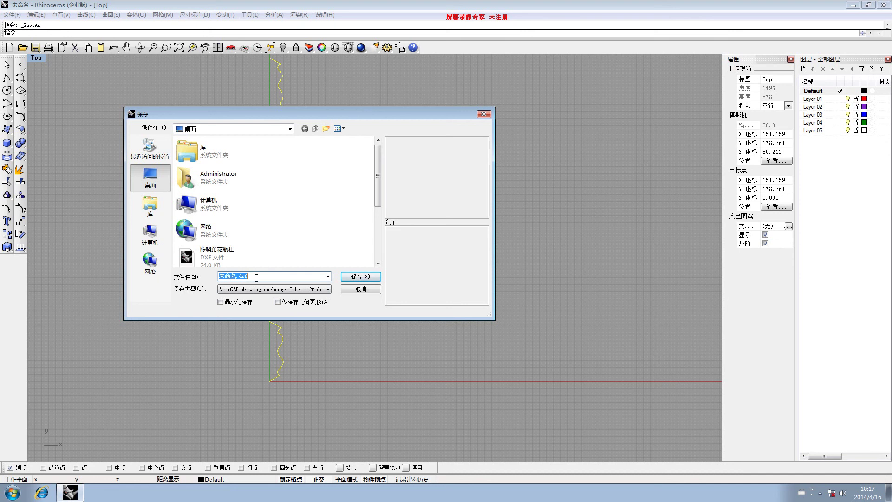
text(zg)
key(ctrl+shift)
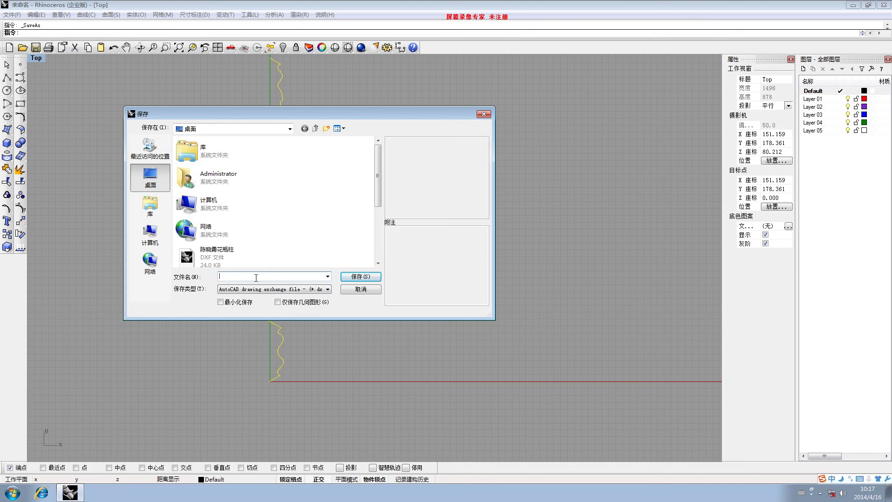
text(zhong)
key(space)
text(you)
key(space)
text(fang)
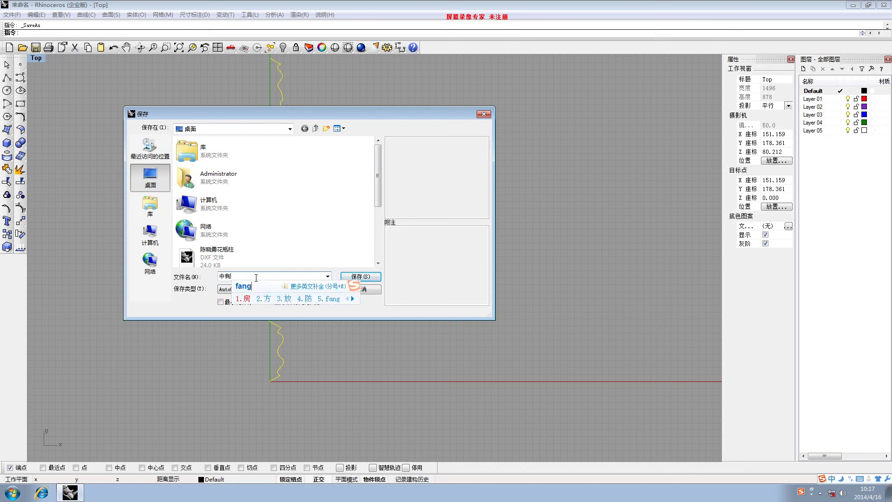
key(space)
text(xiaozhu)
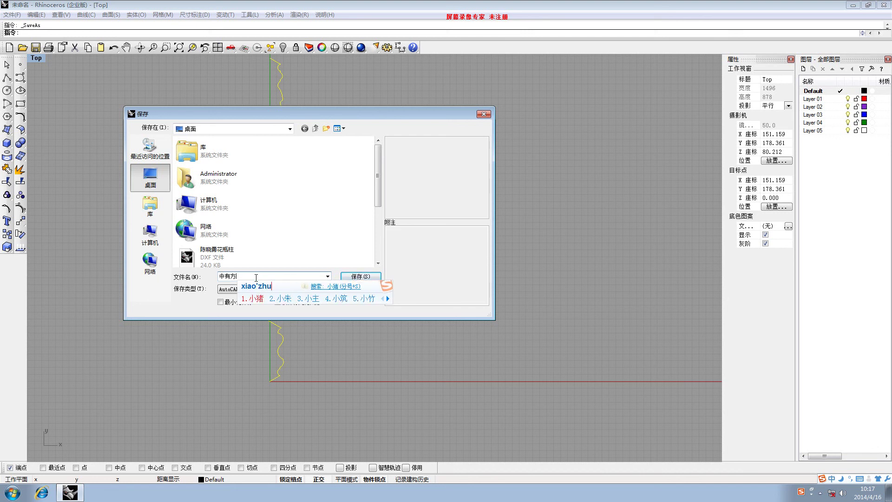
key(Page_Down)
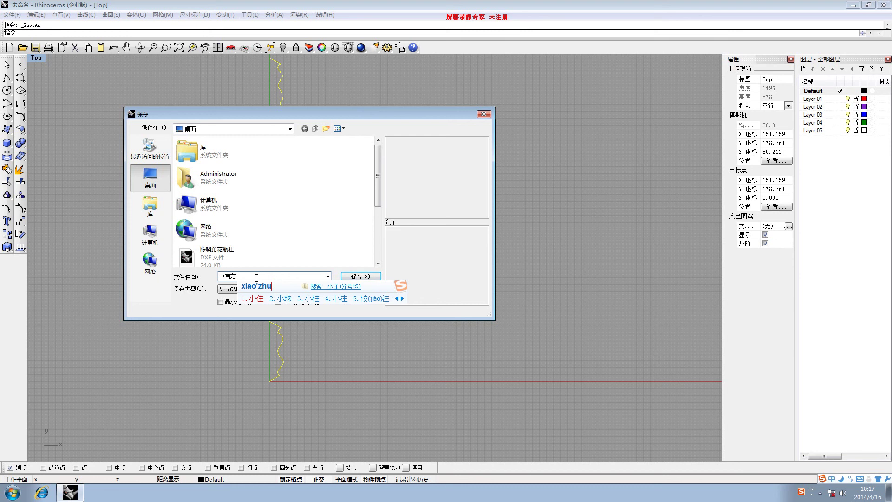
key(3)
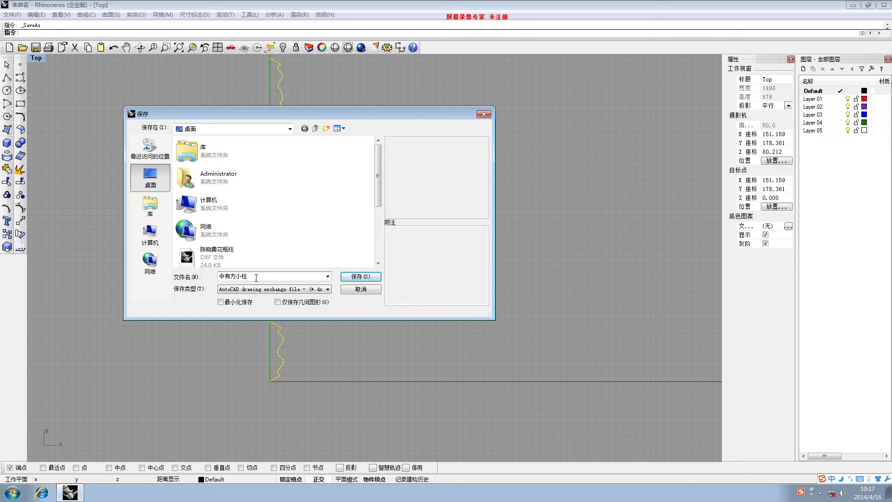
Save the DXF with the 预设值 export scheme, then close the program without saving changes to 未命名.
click(367, 278)
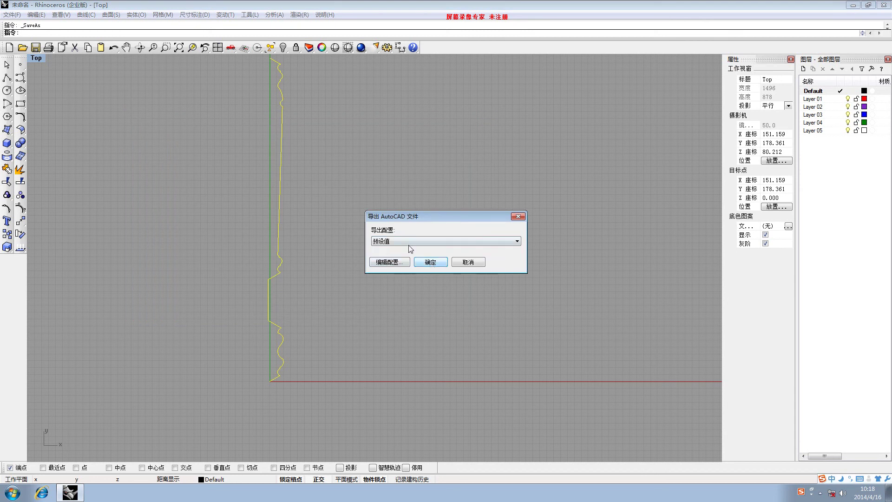
click(419, 241)
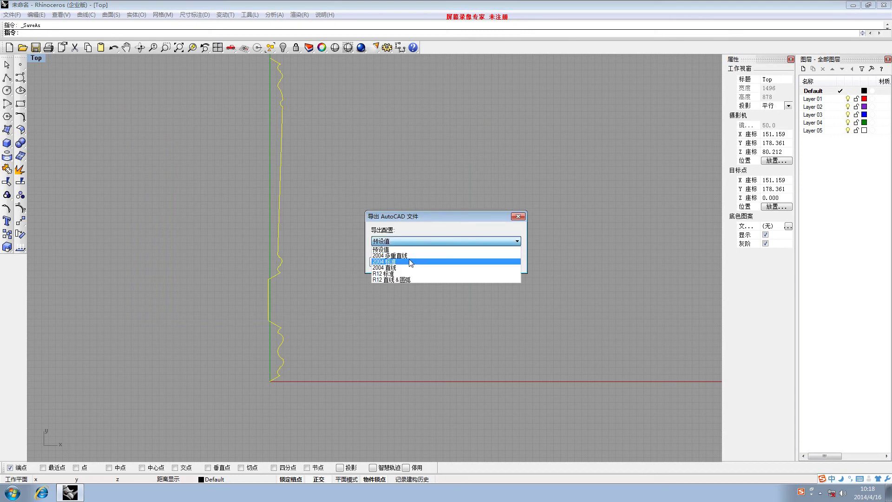
click(417, 249)
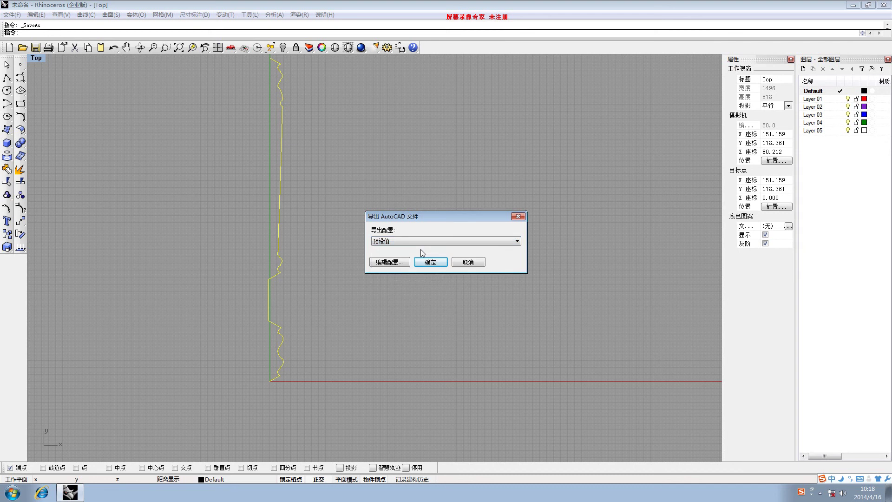
click(431, 263)
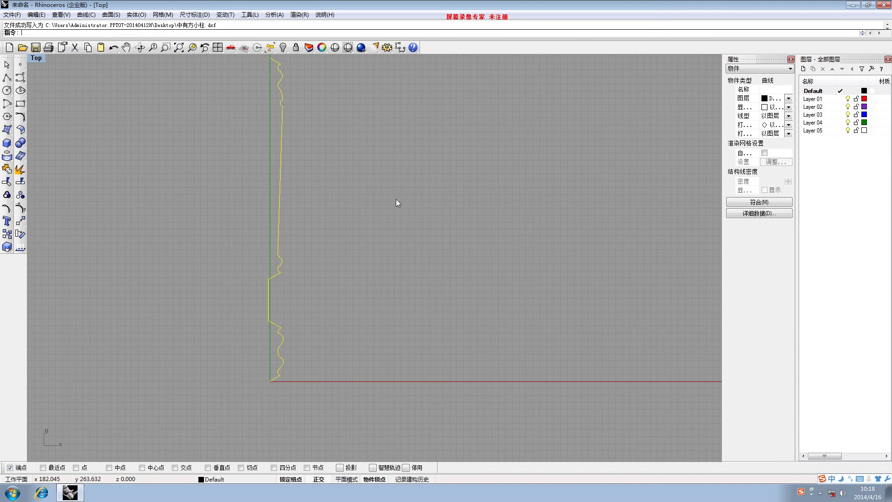
click(882, 6)
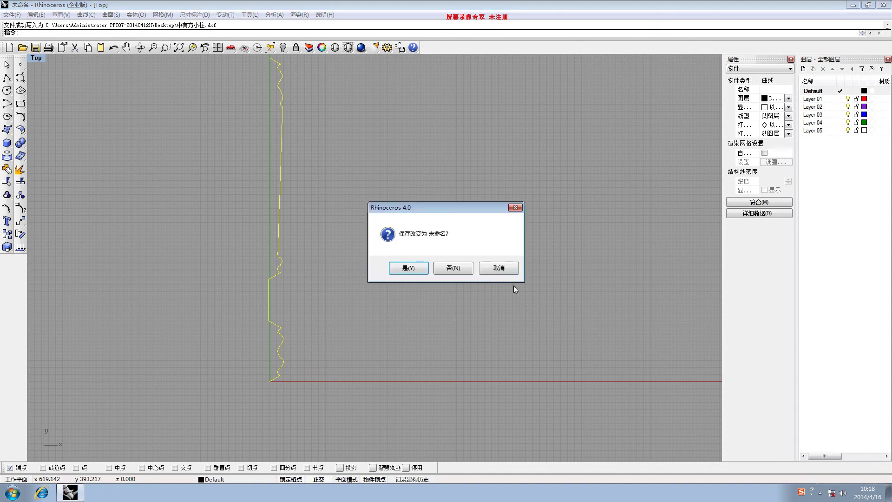
click(470, 271)
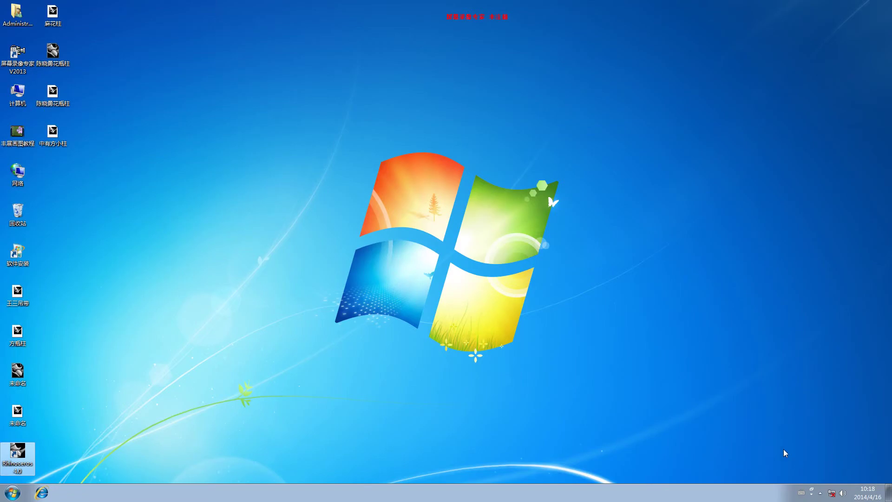